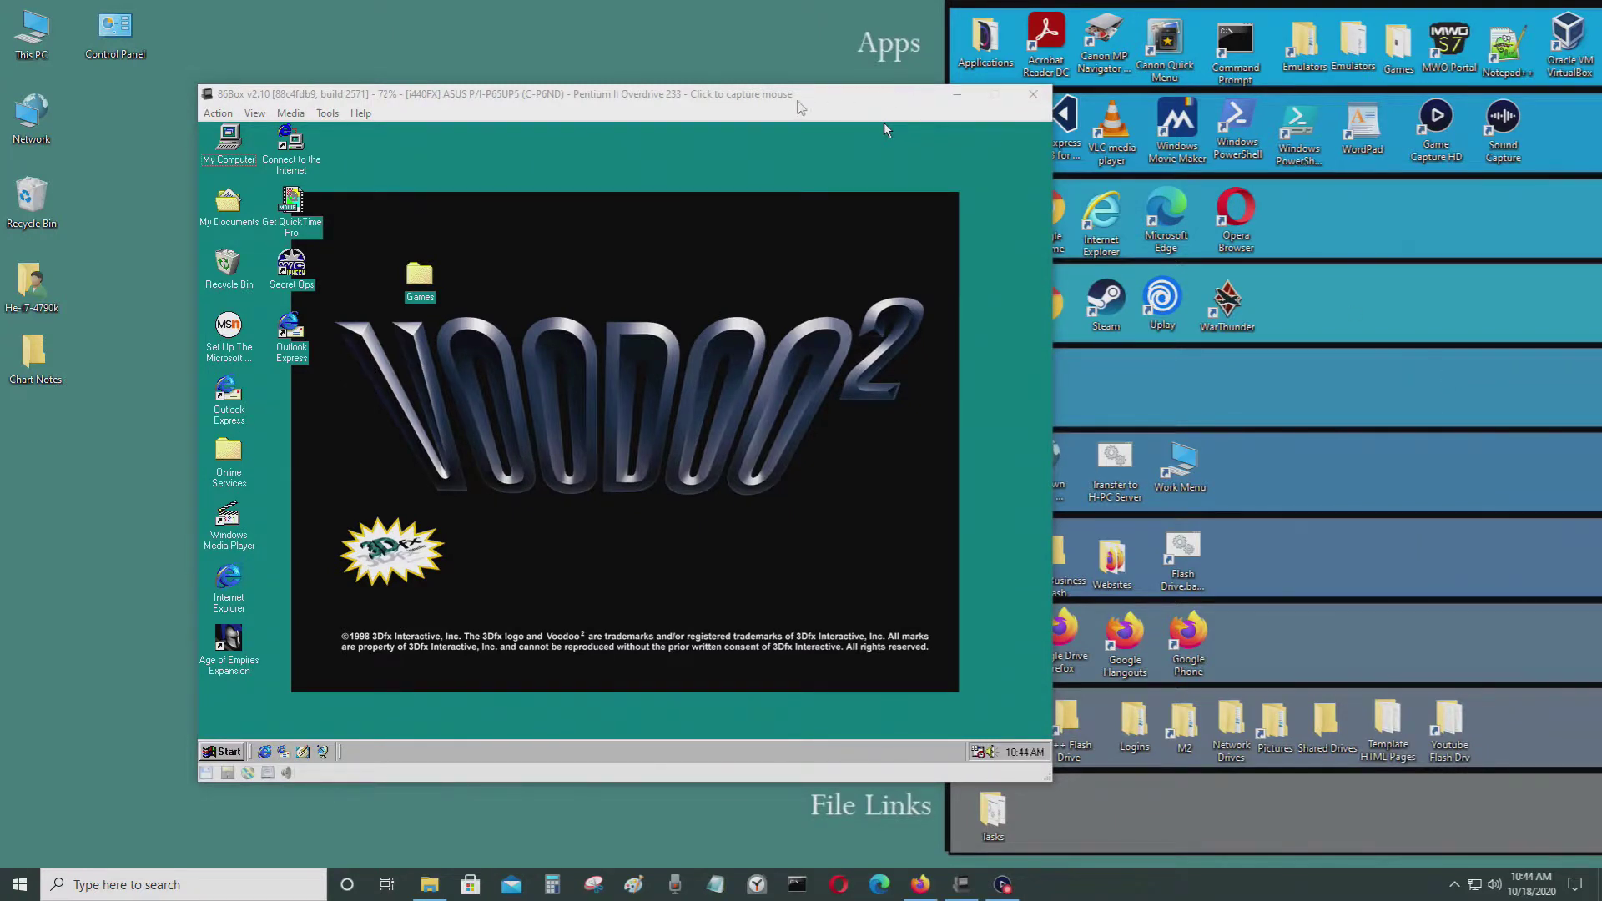
Reposition the 86Box window and switch the Windows 98 guest to fullscreen
drag(798, 101, 821, 122)
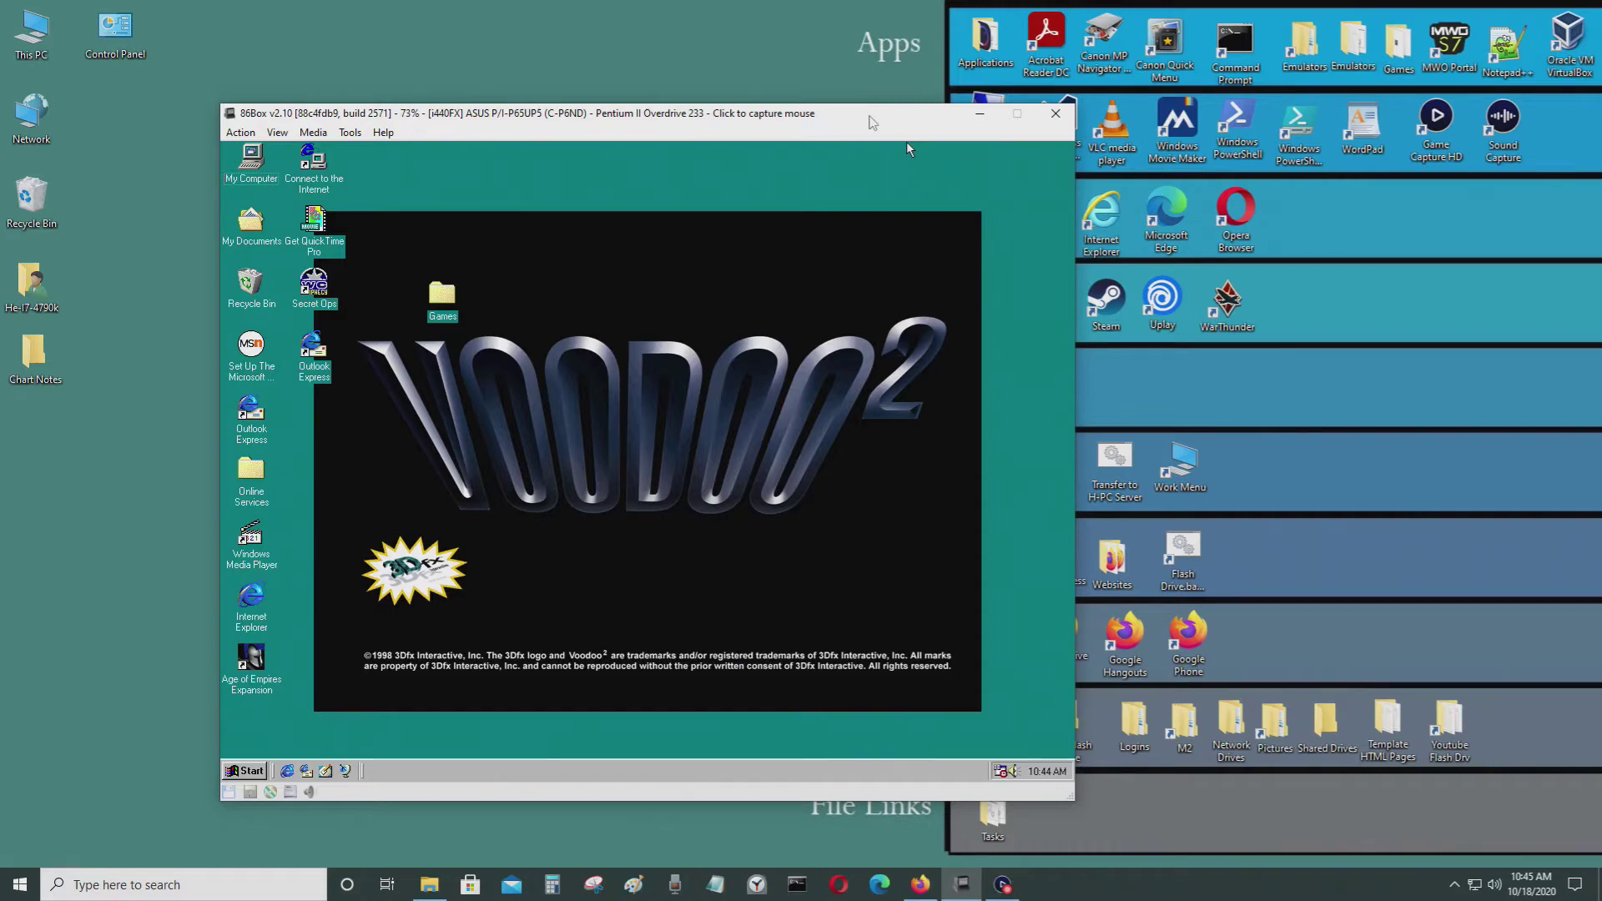
key(ctrl+alt+Page_Up)
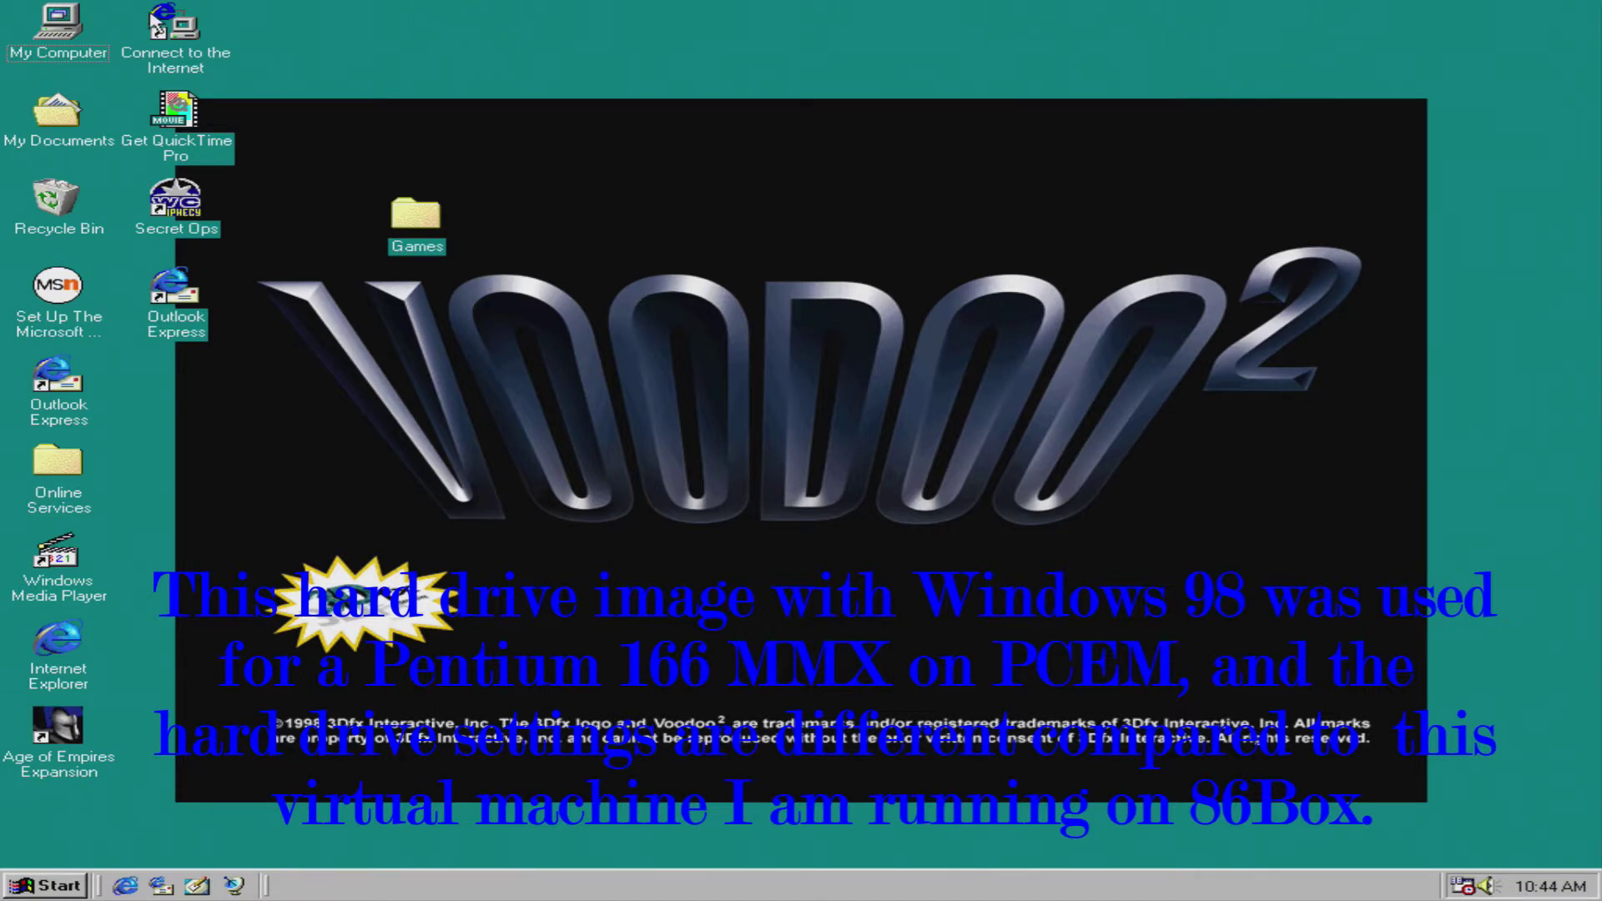
Launch the game from Shadows (F:) in My Computer, try Play as Dash Rendar, and dismiss the error
double_click(60, 50)
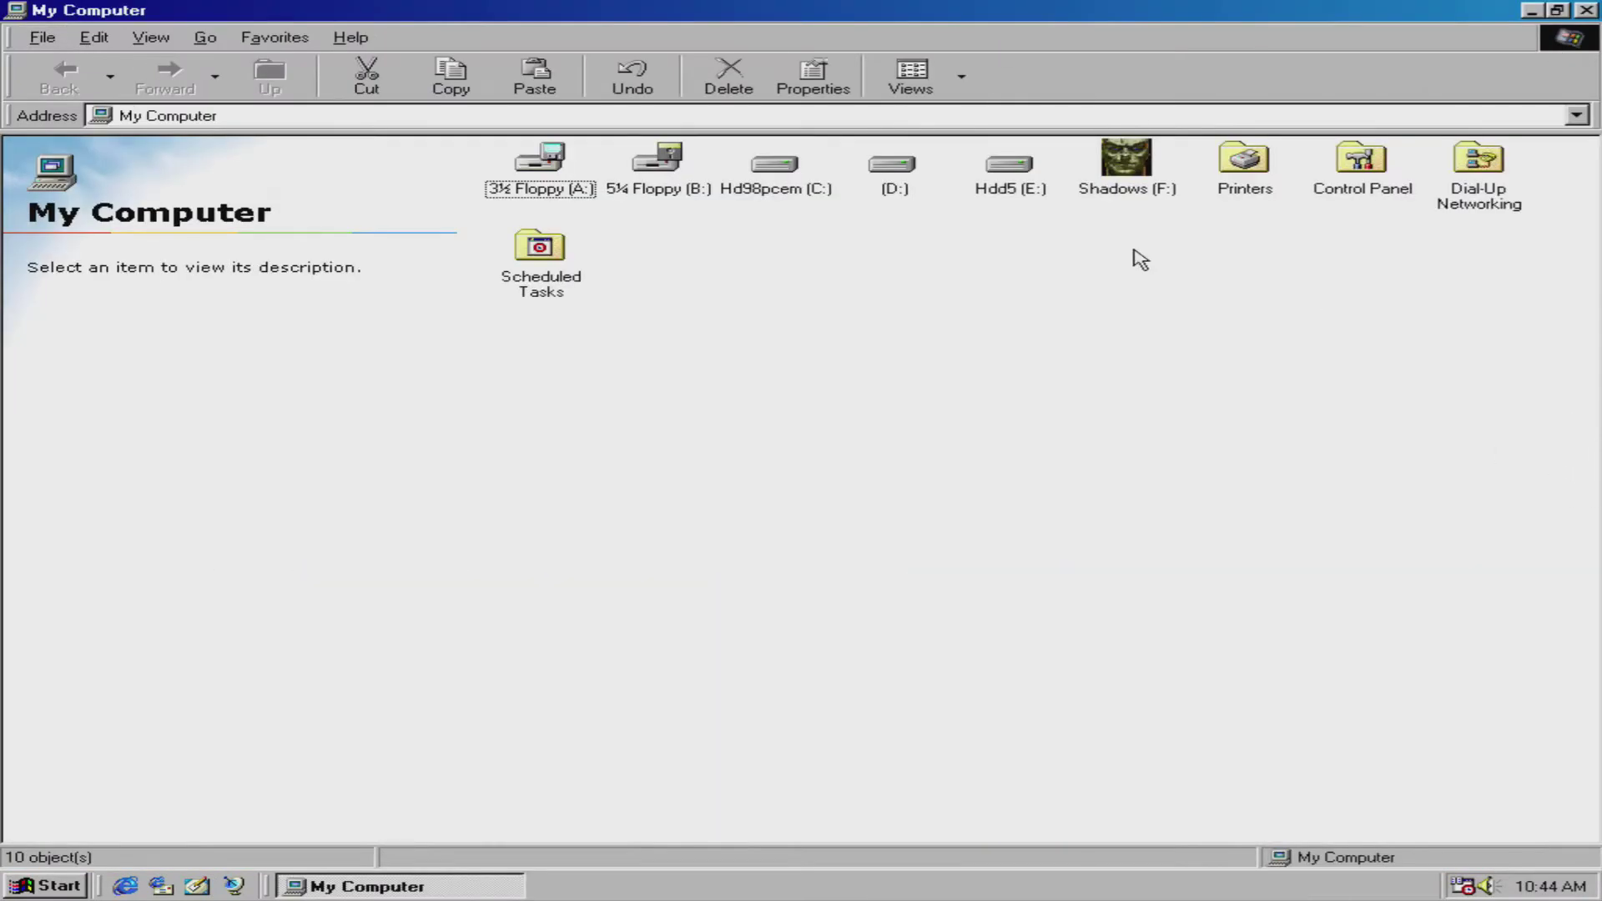
double_click(1147, 166)
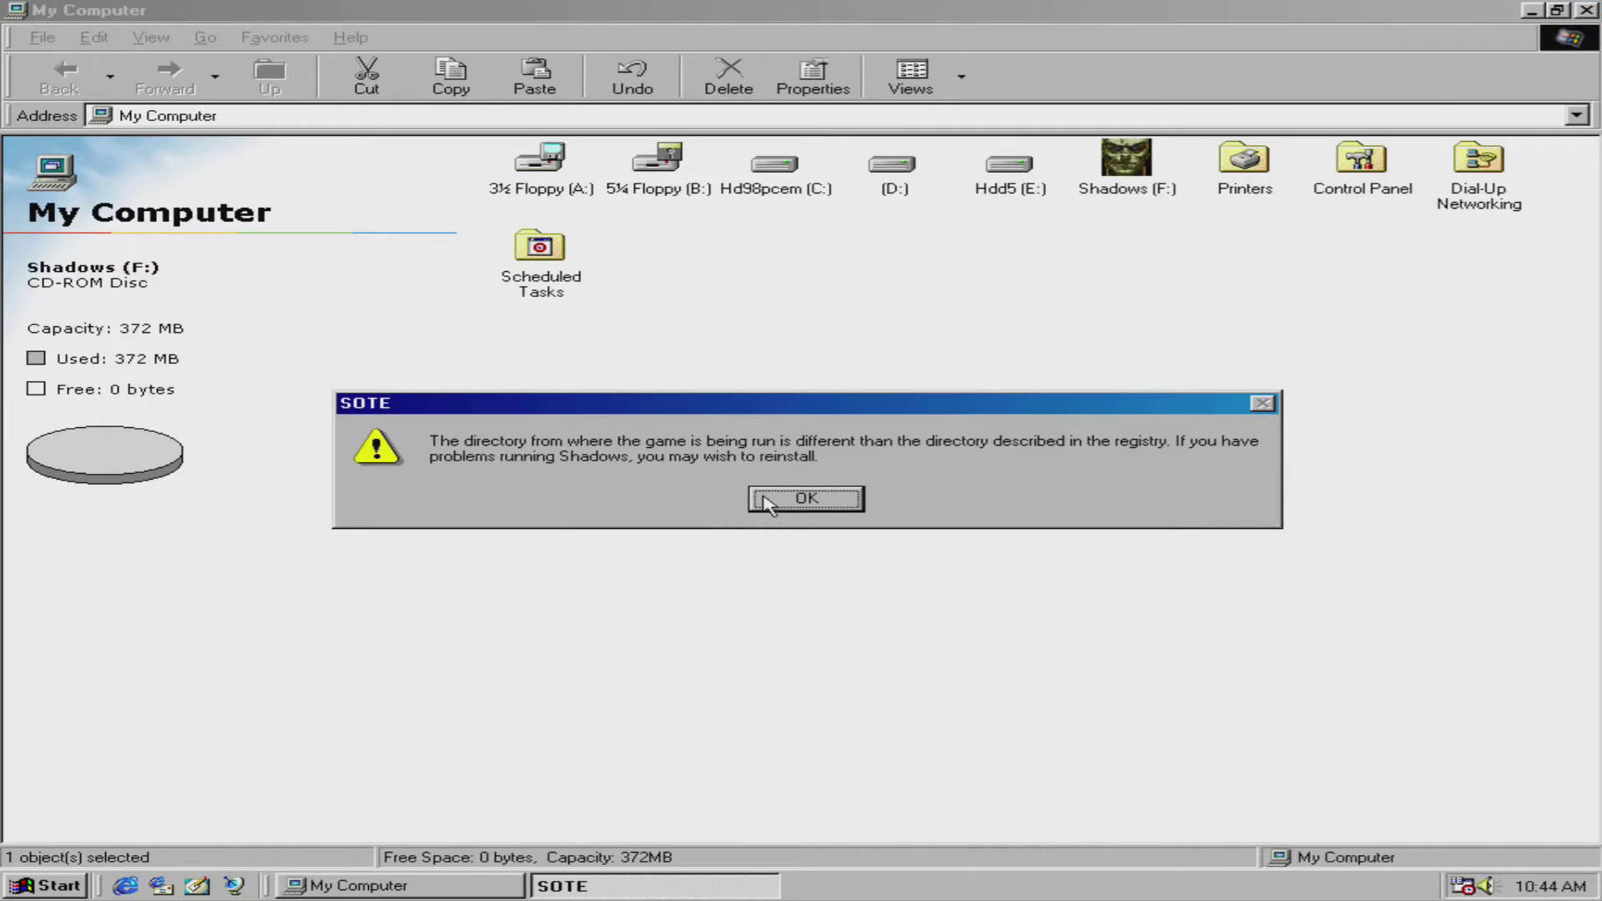
click(834, 501)
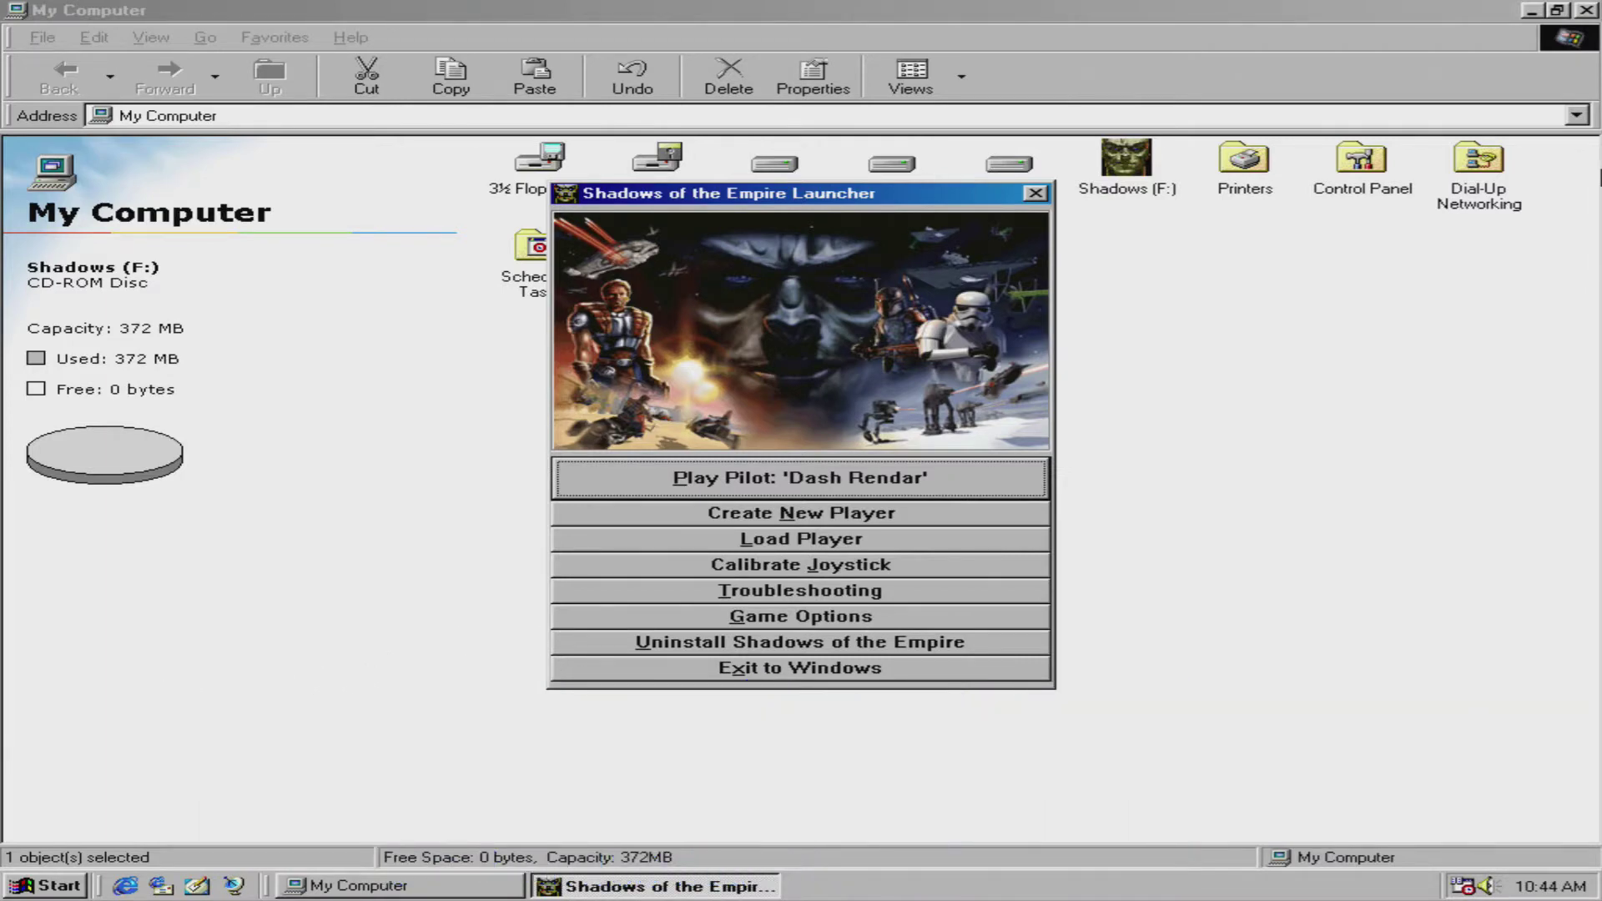
click(780, 492)
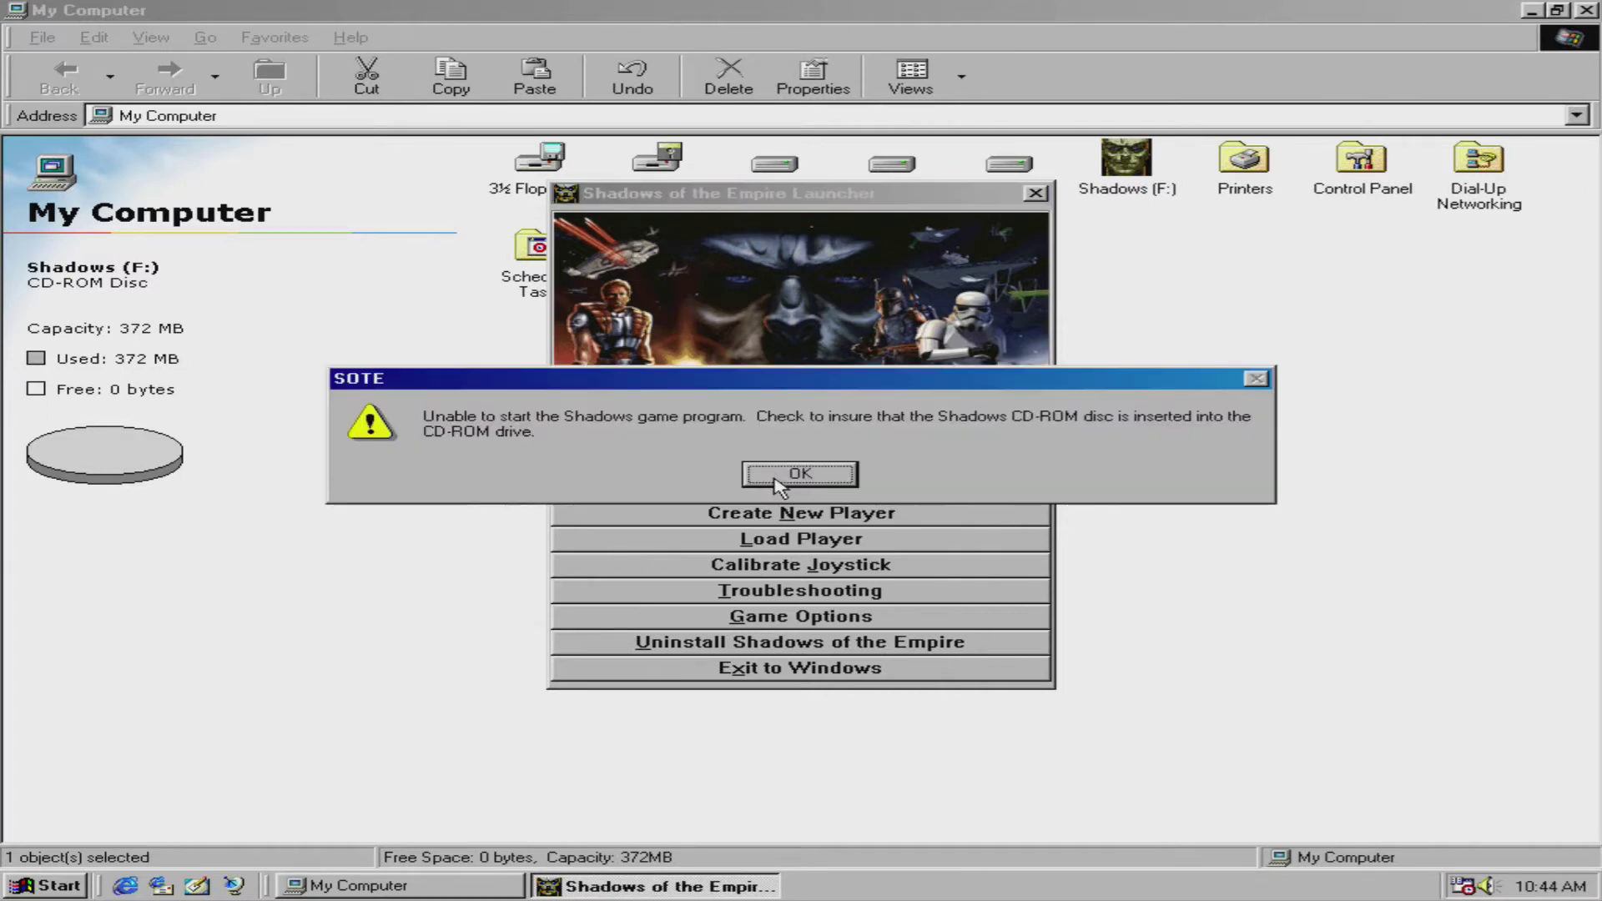
click(778, 482)
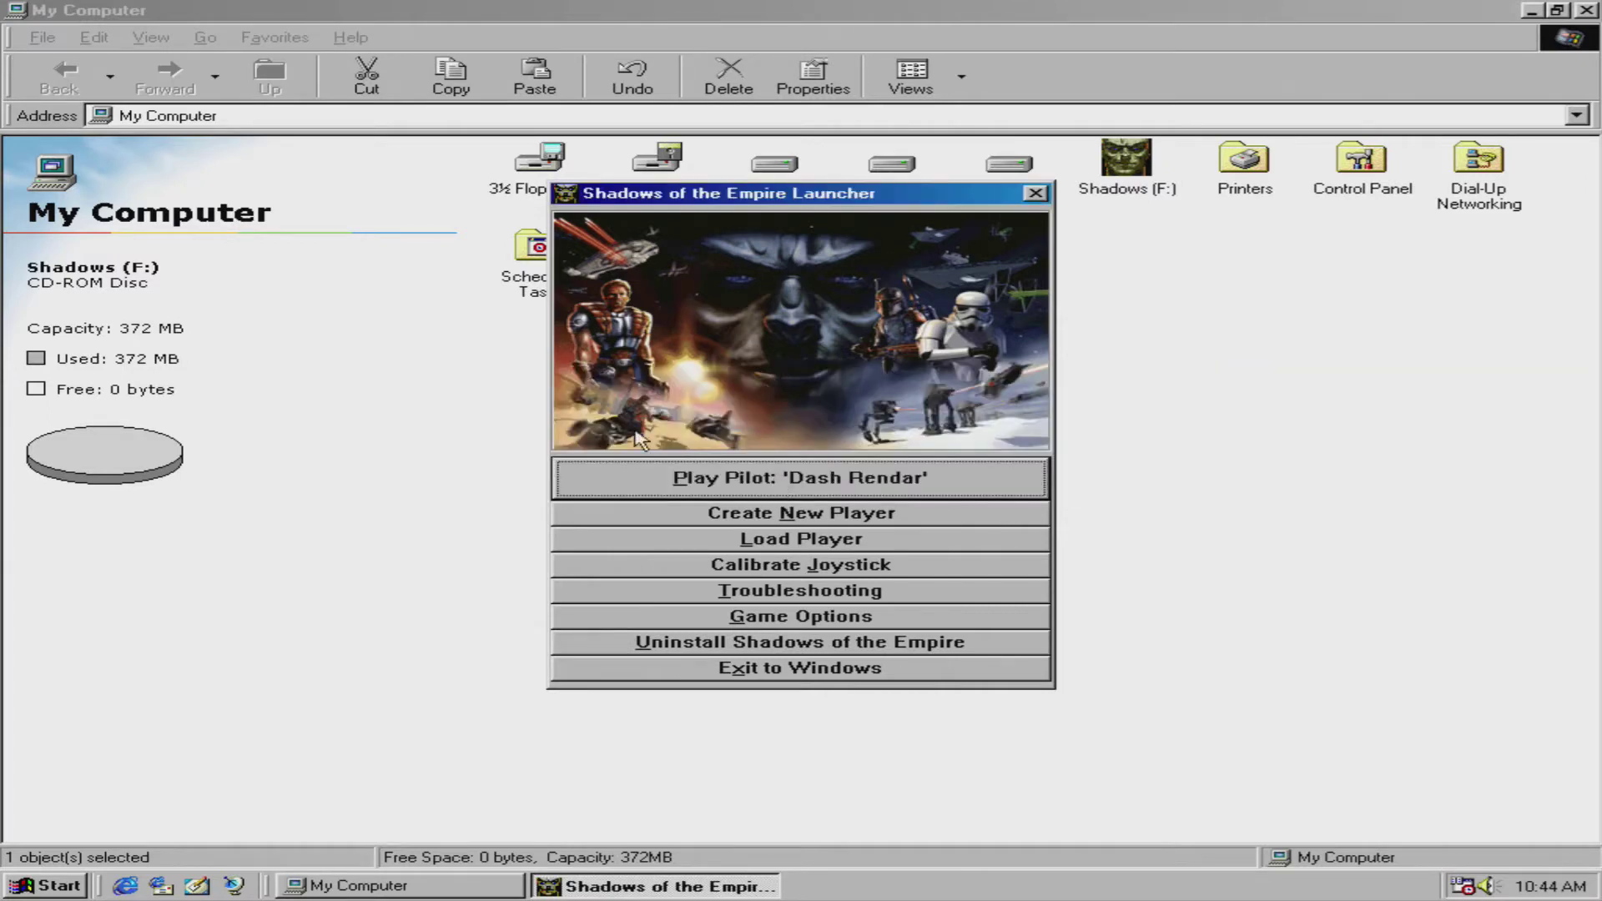
Browse Start > Programs > LucasArts > Shadows of the Empire, then return to My Computer and select drive D:
click(41, 885)
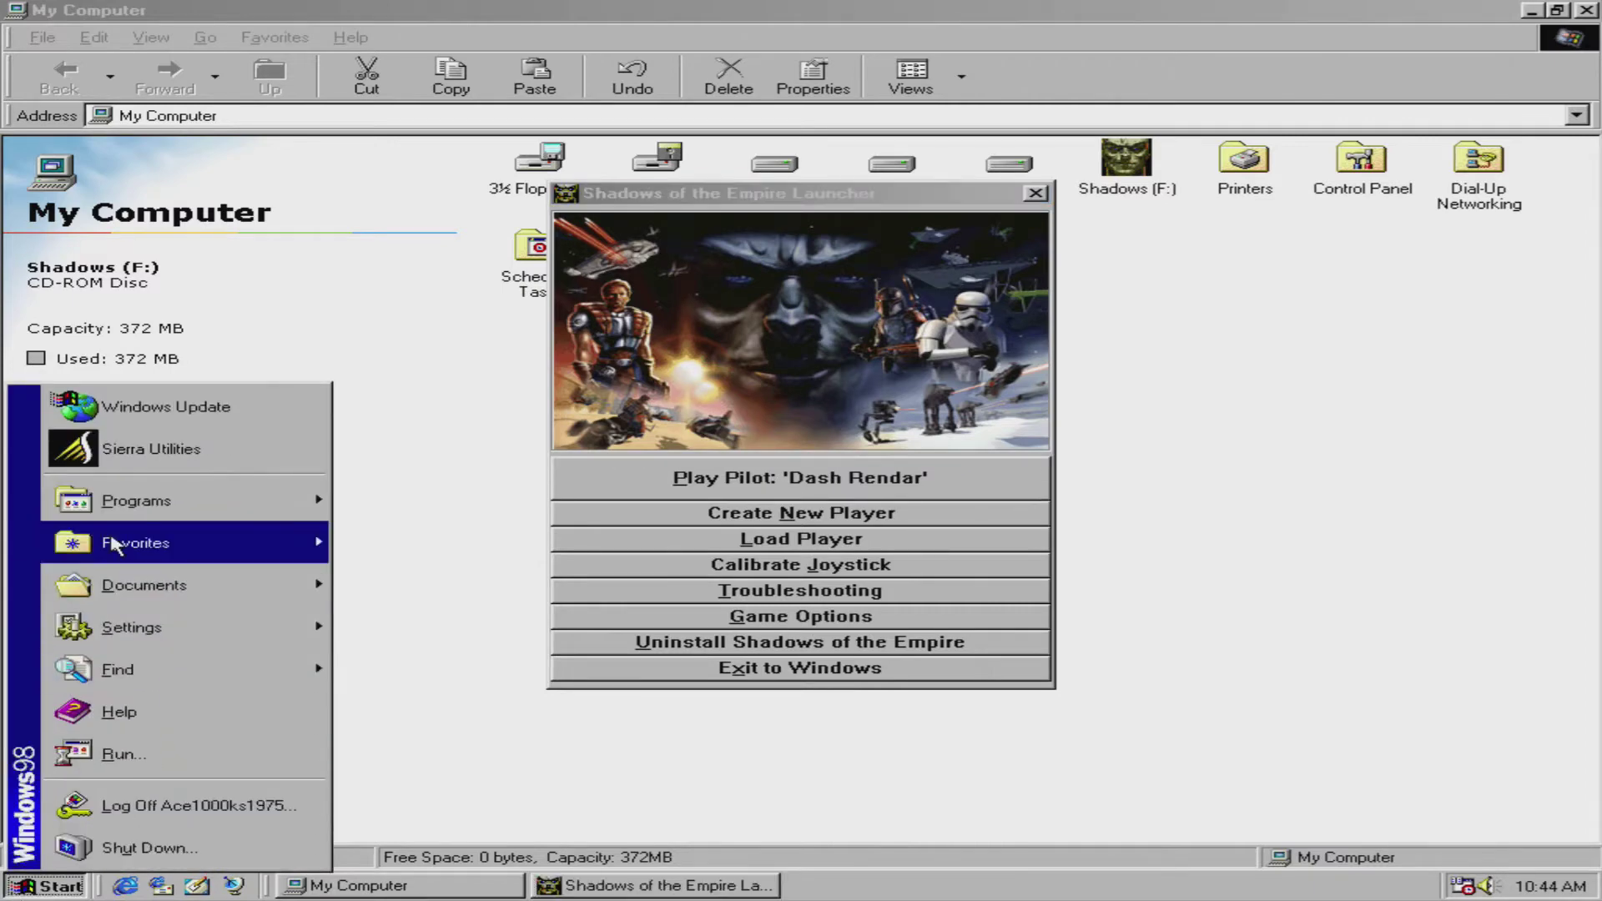
mouse_move(127, 509)
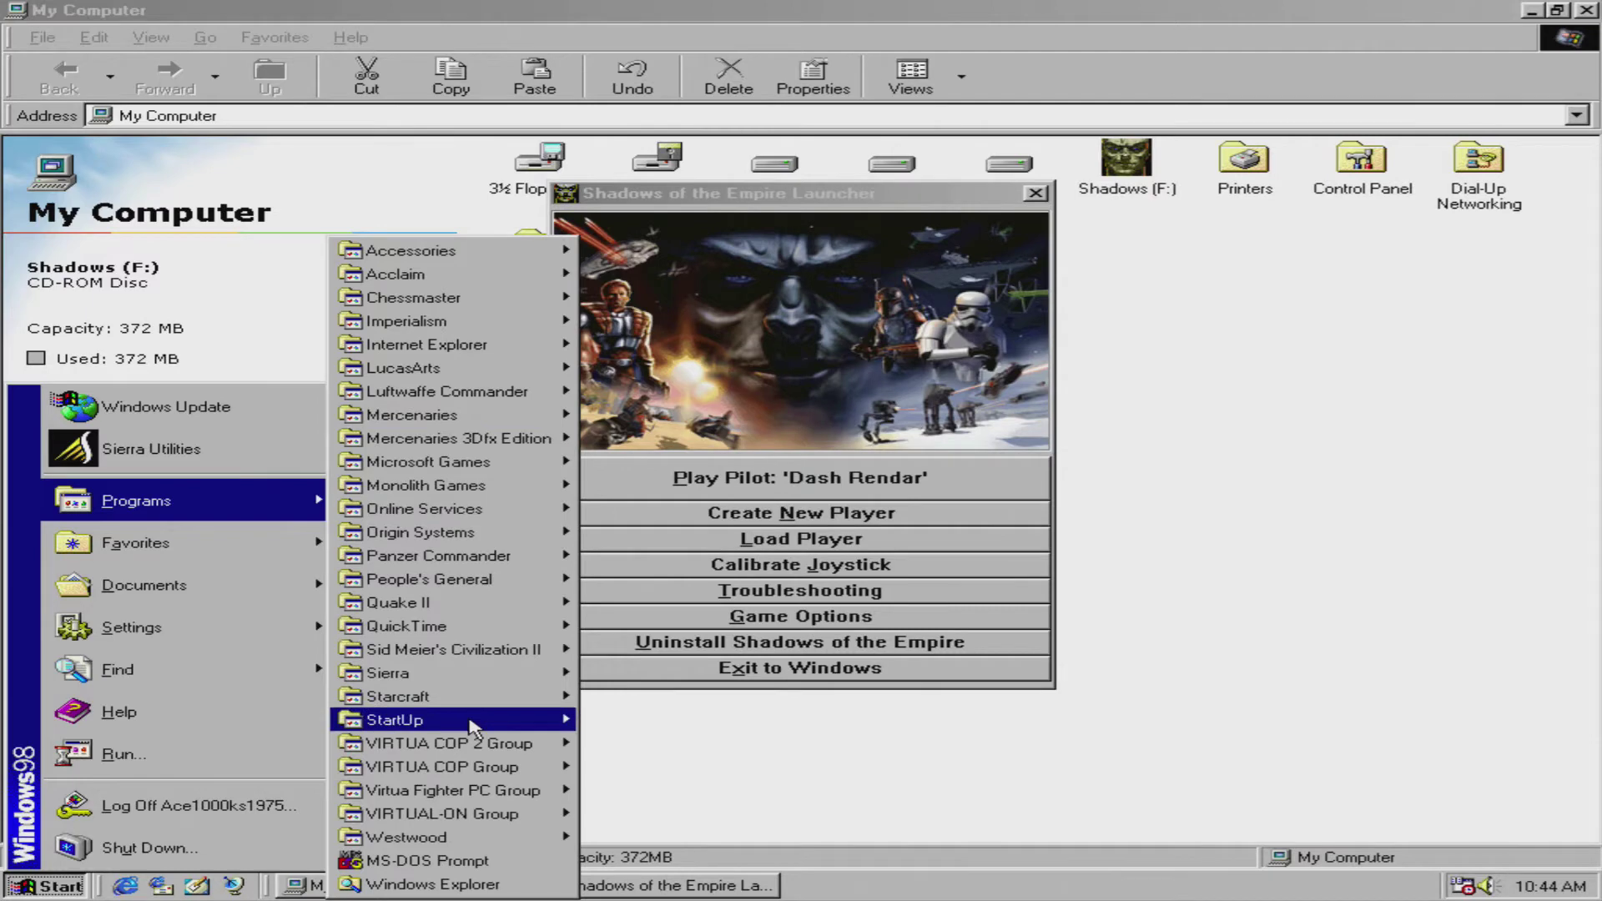
mouse_move(473, 727)
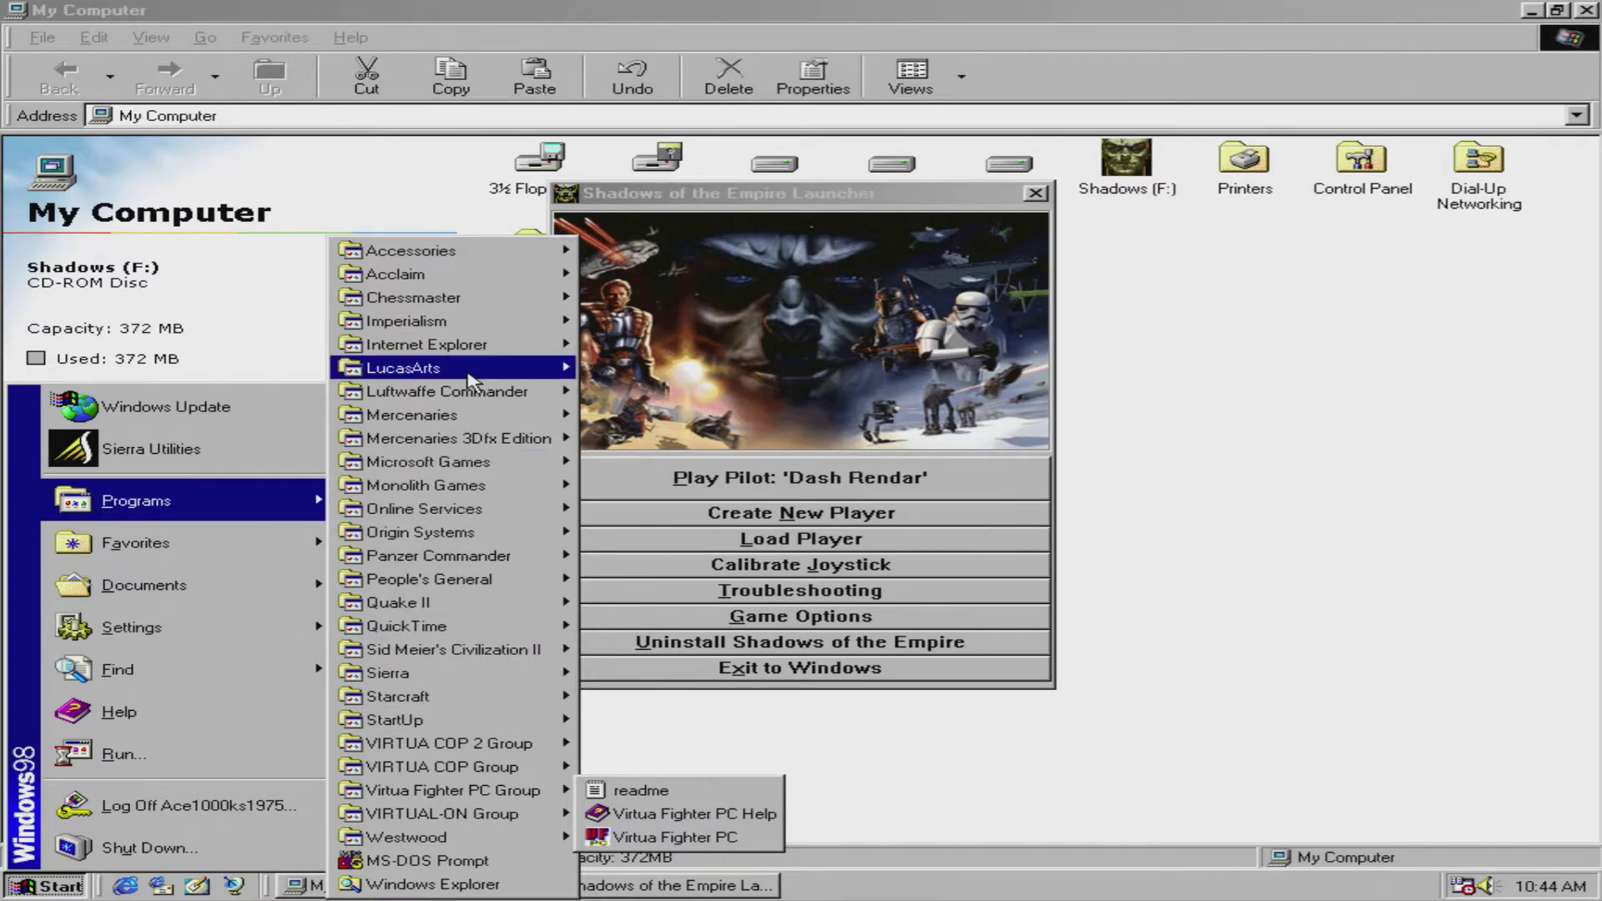
mouse_move(470, 379)
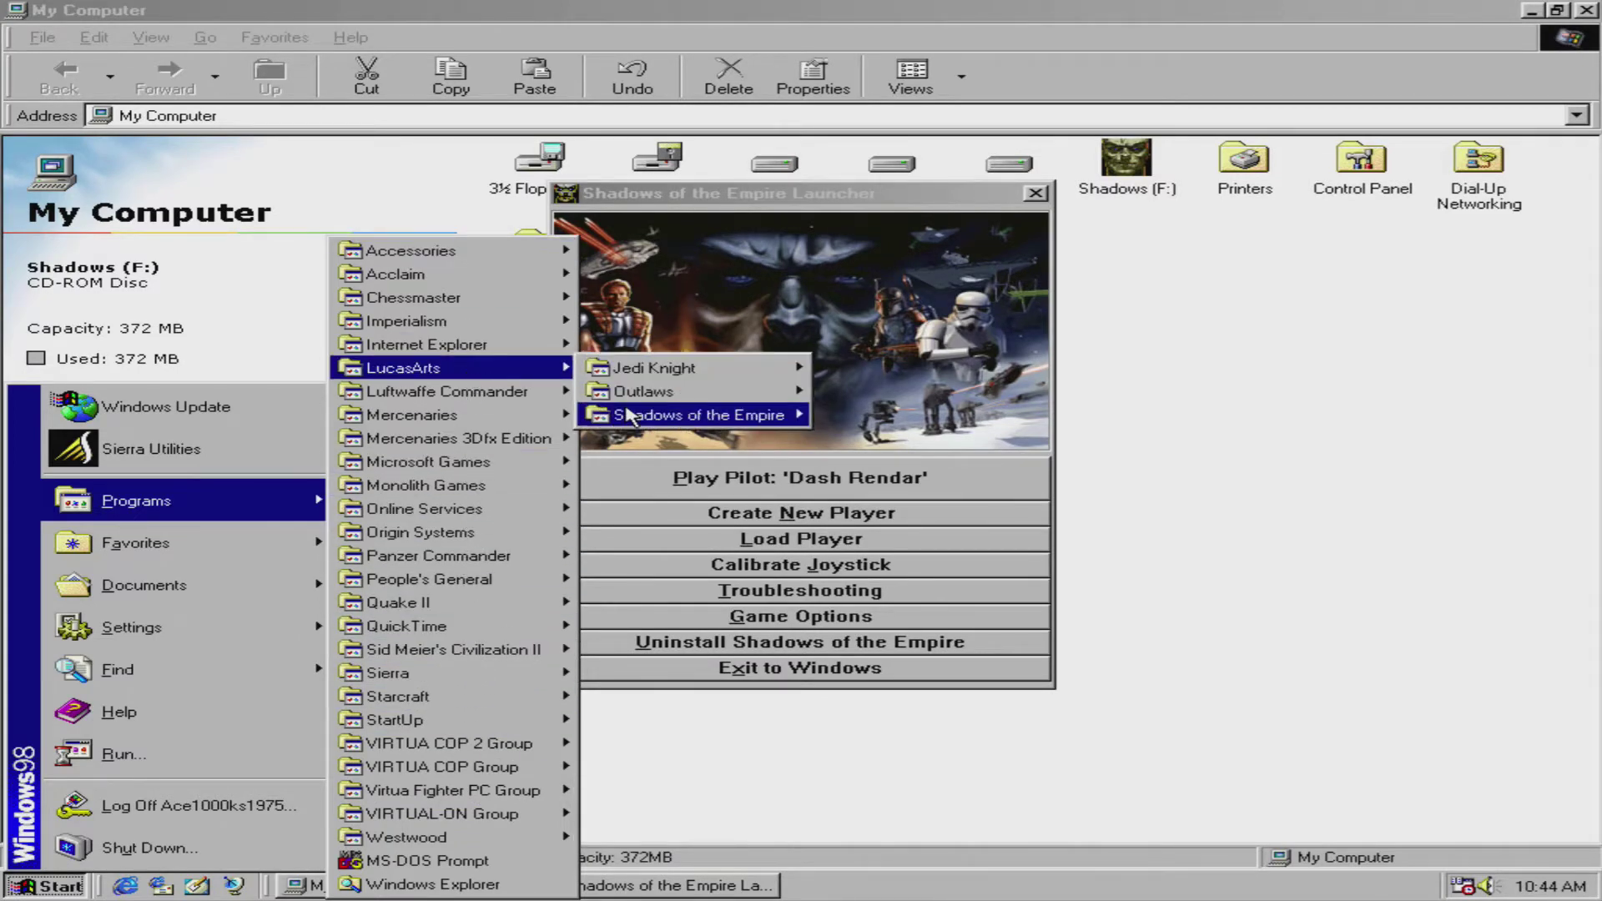
mouse_move(628, 414)
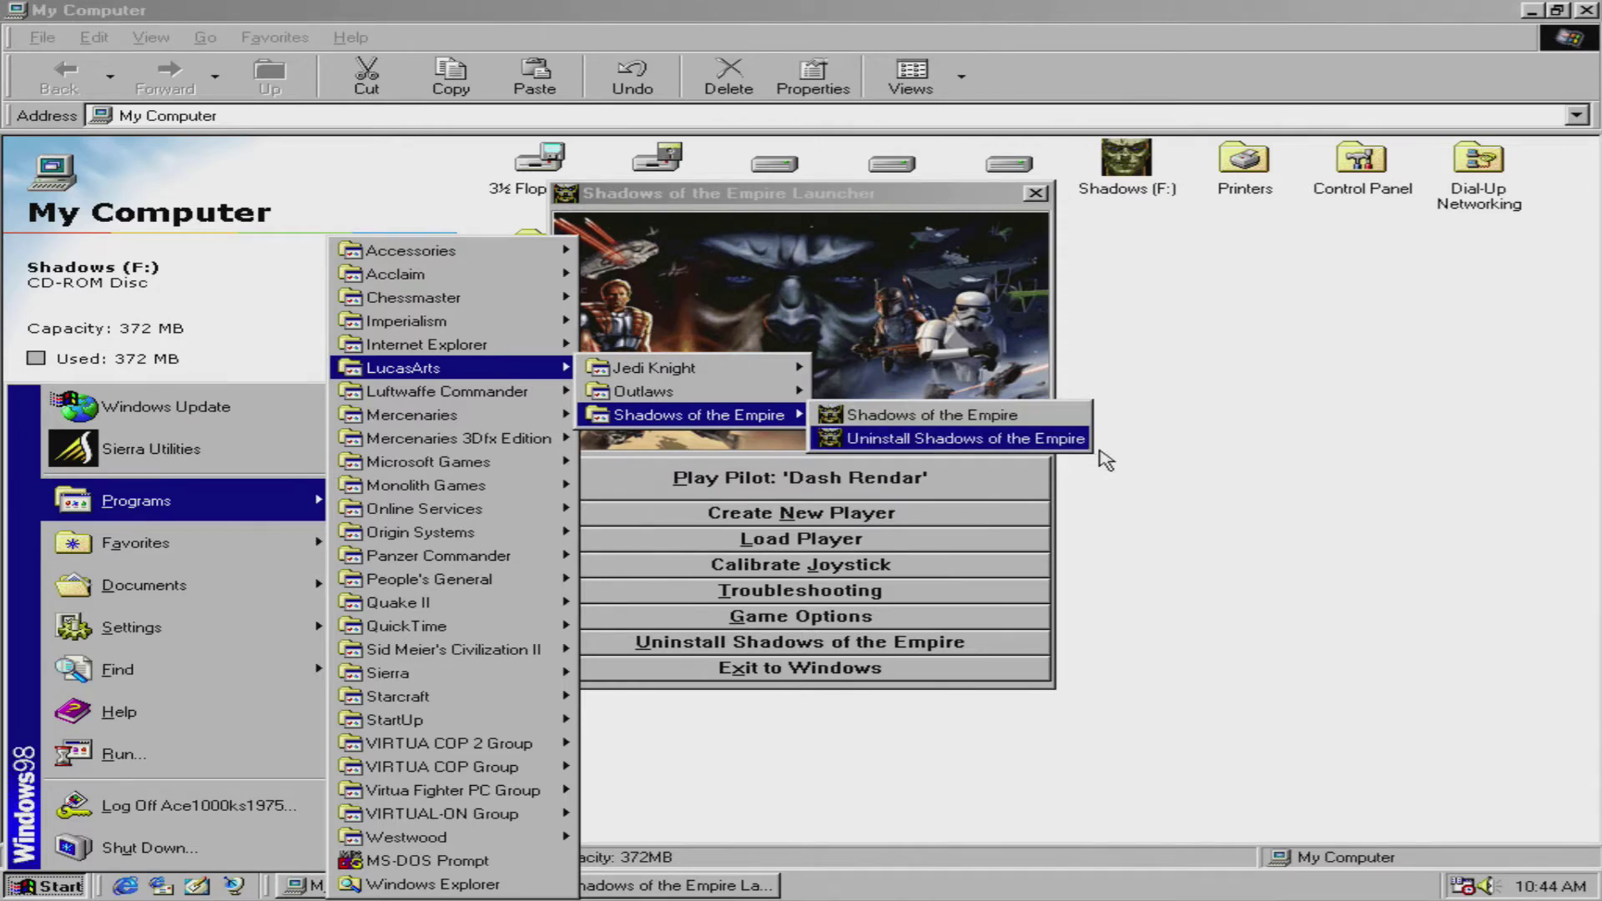
click(1237, 458)
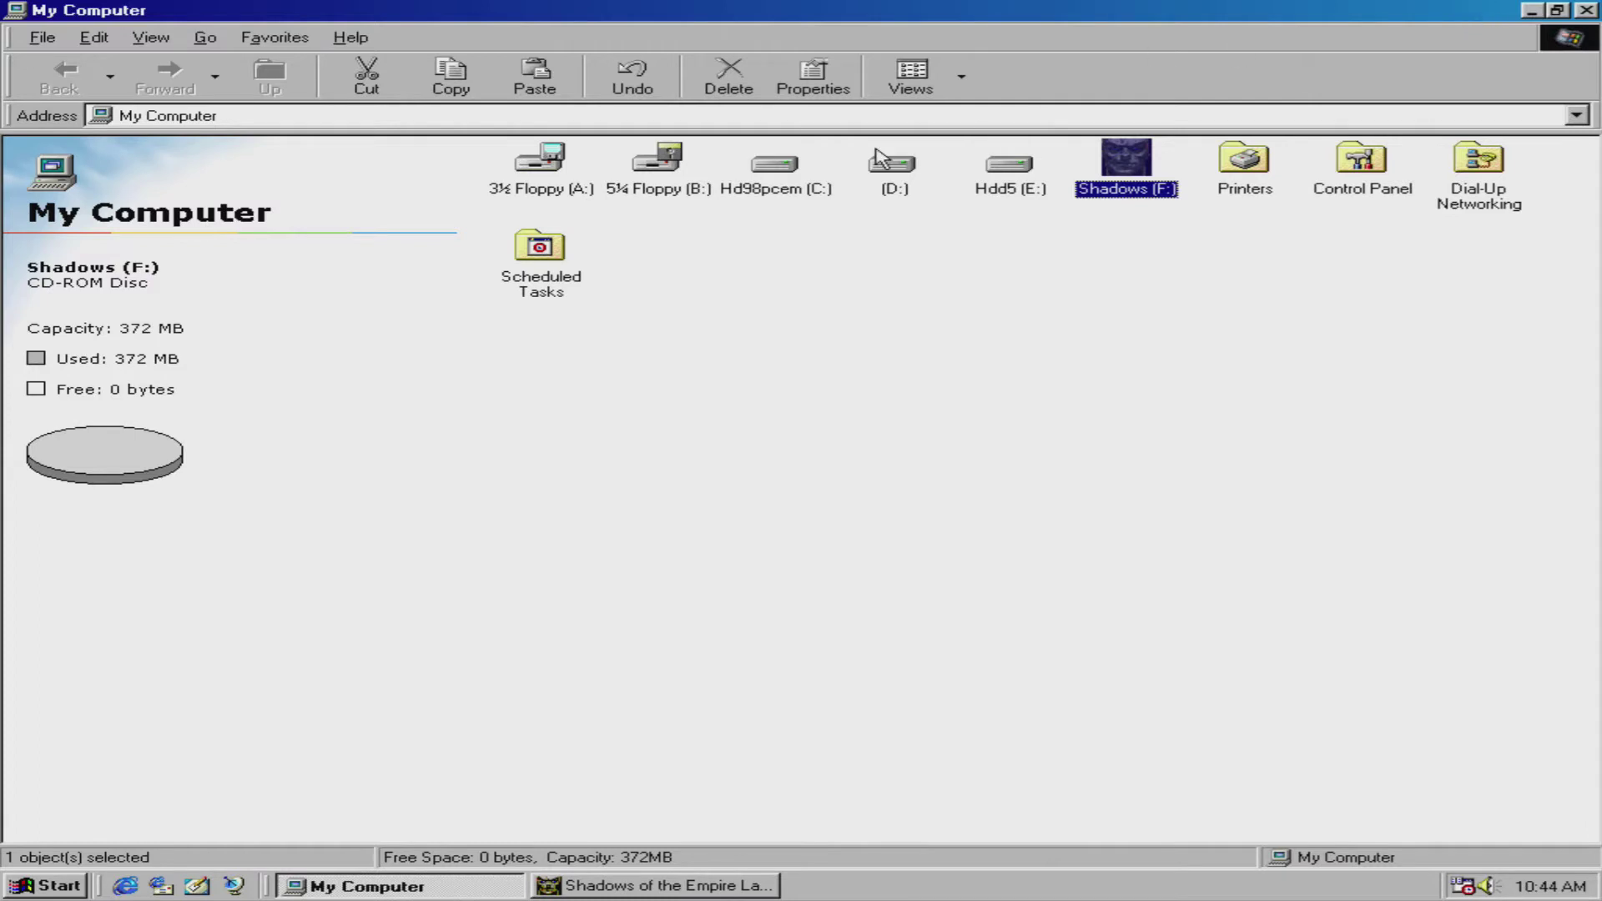
click(890, 175)
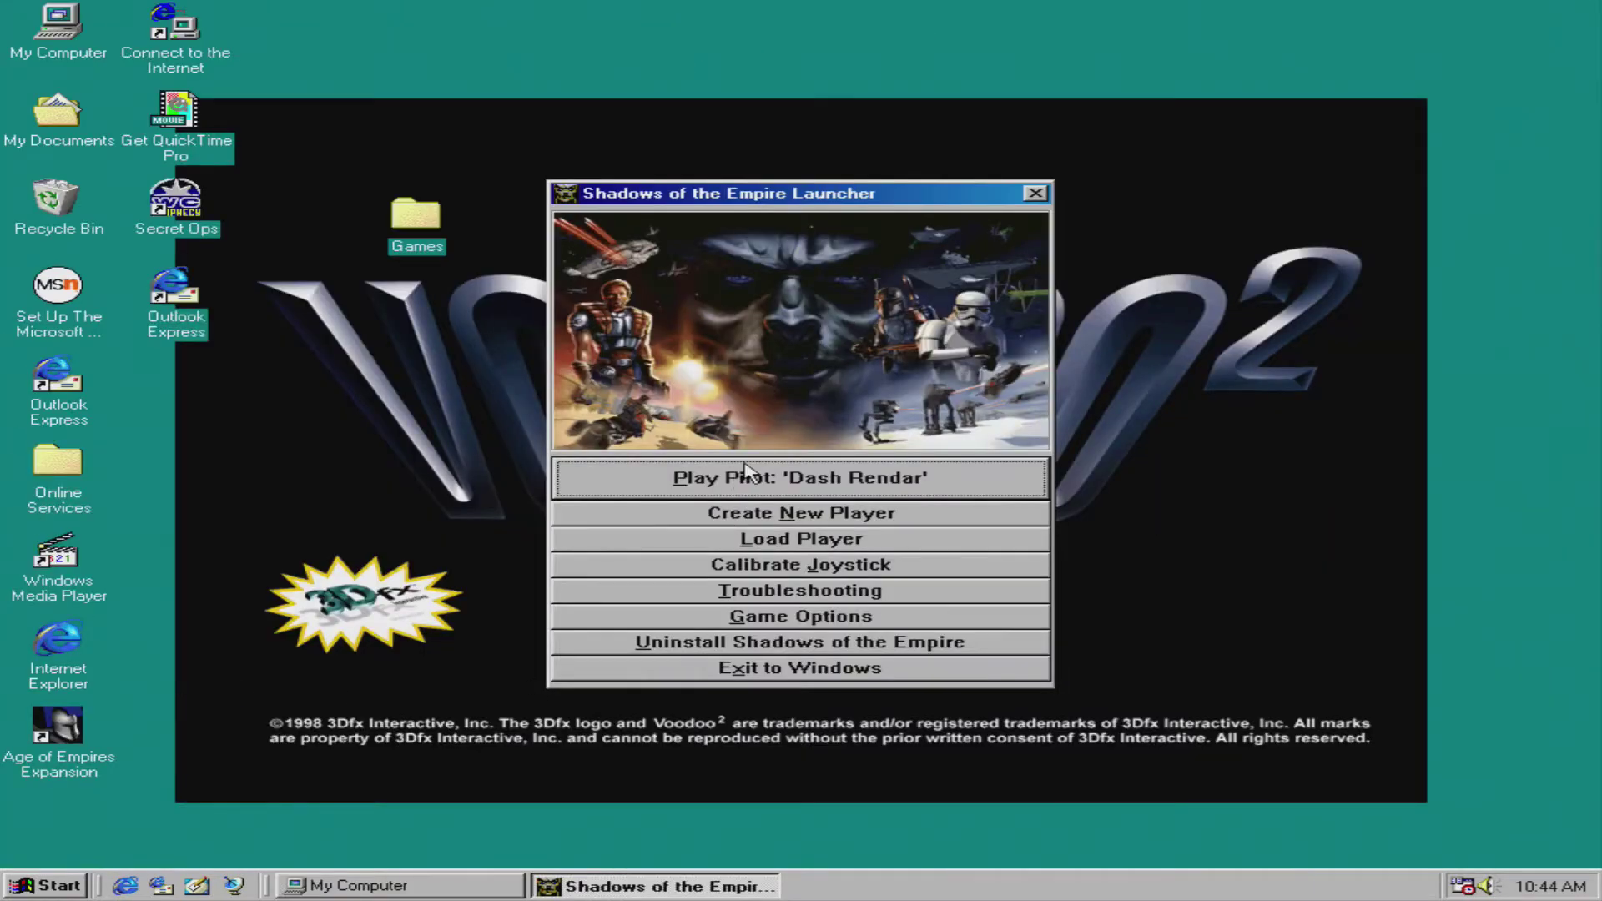
Retry playing as Dash Rendar, dismiss the CD-ROM error, and exit the launcher to Windows
click(751, 480)
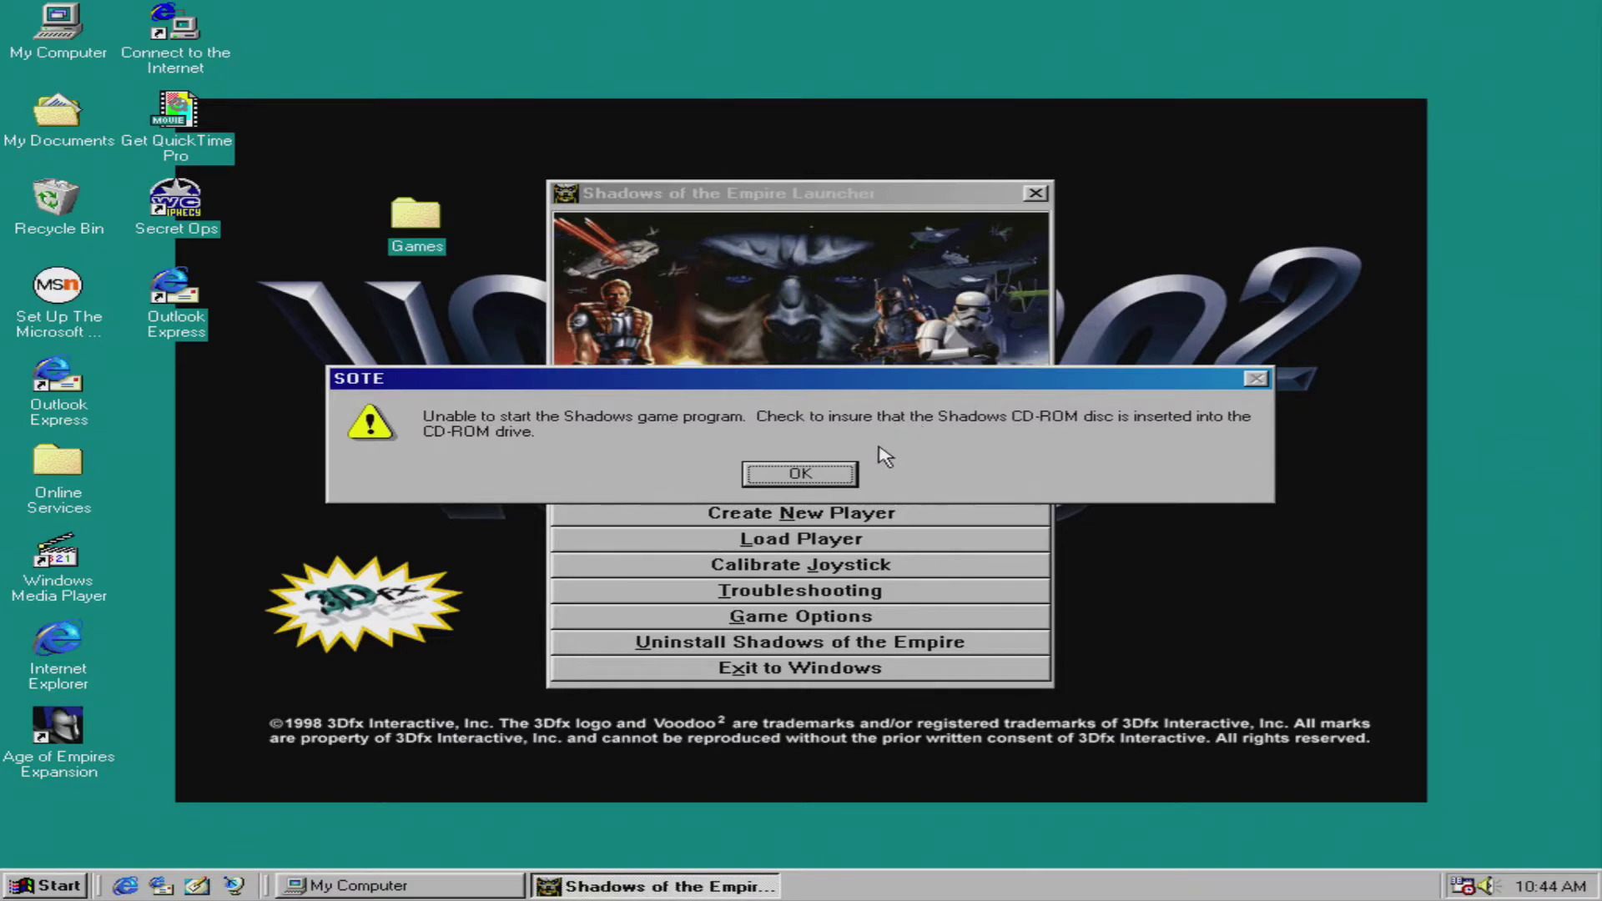
click(754, 476)
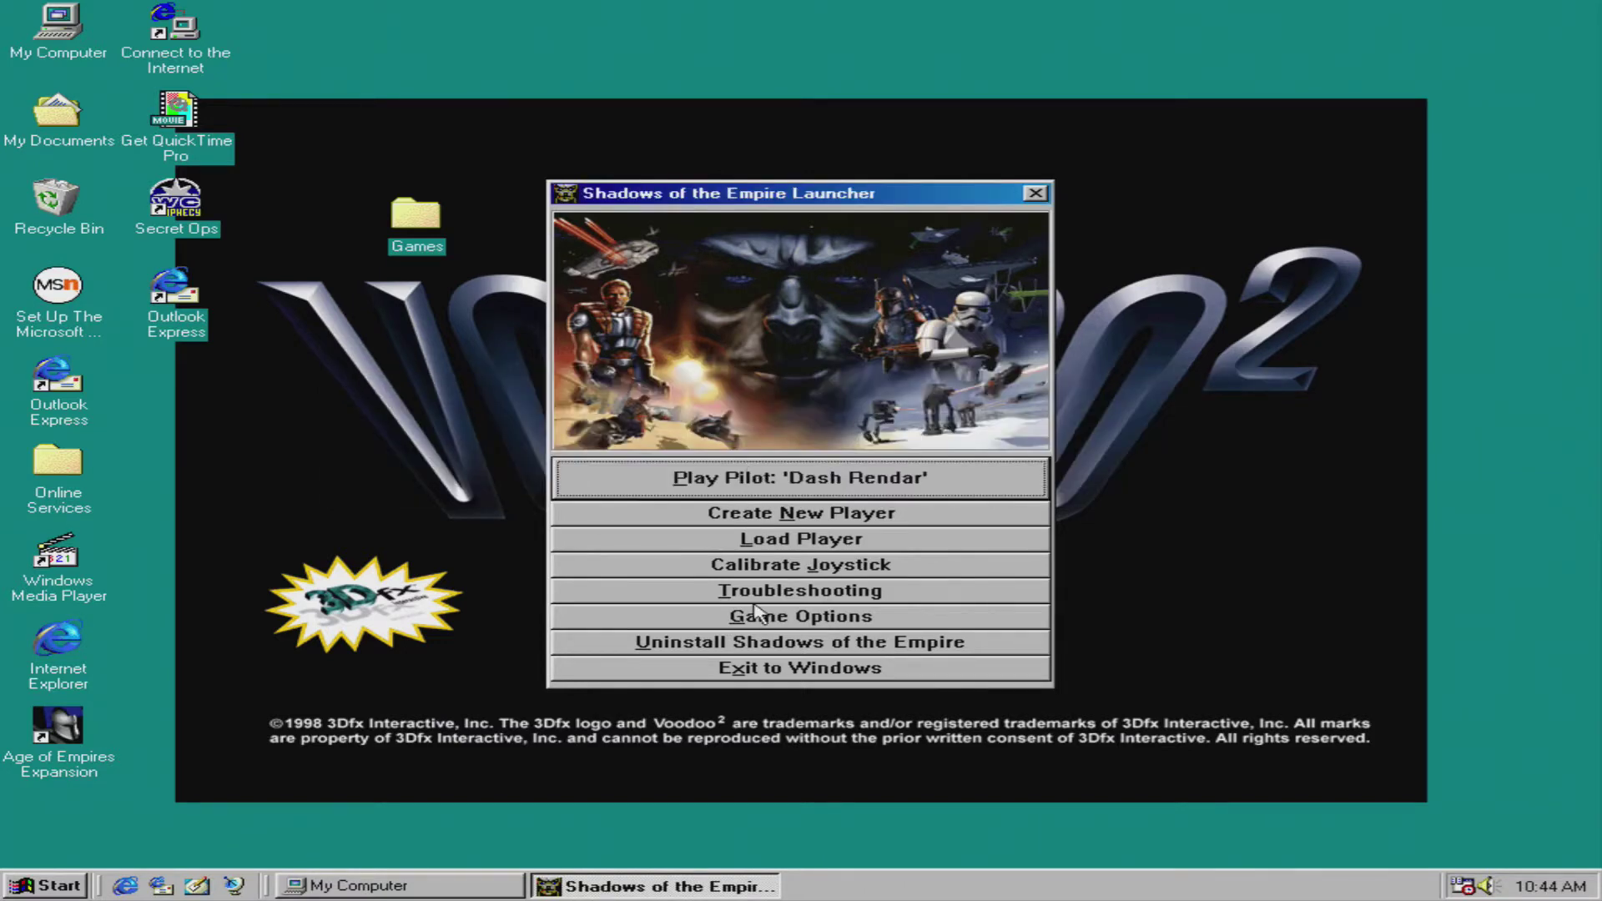
click(762, 674)
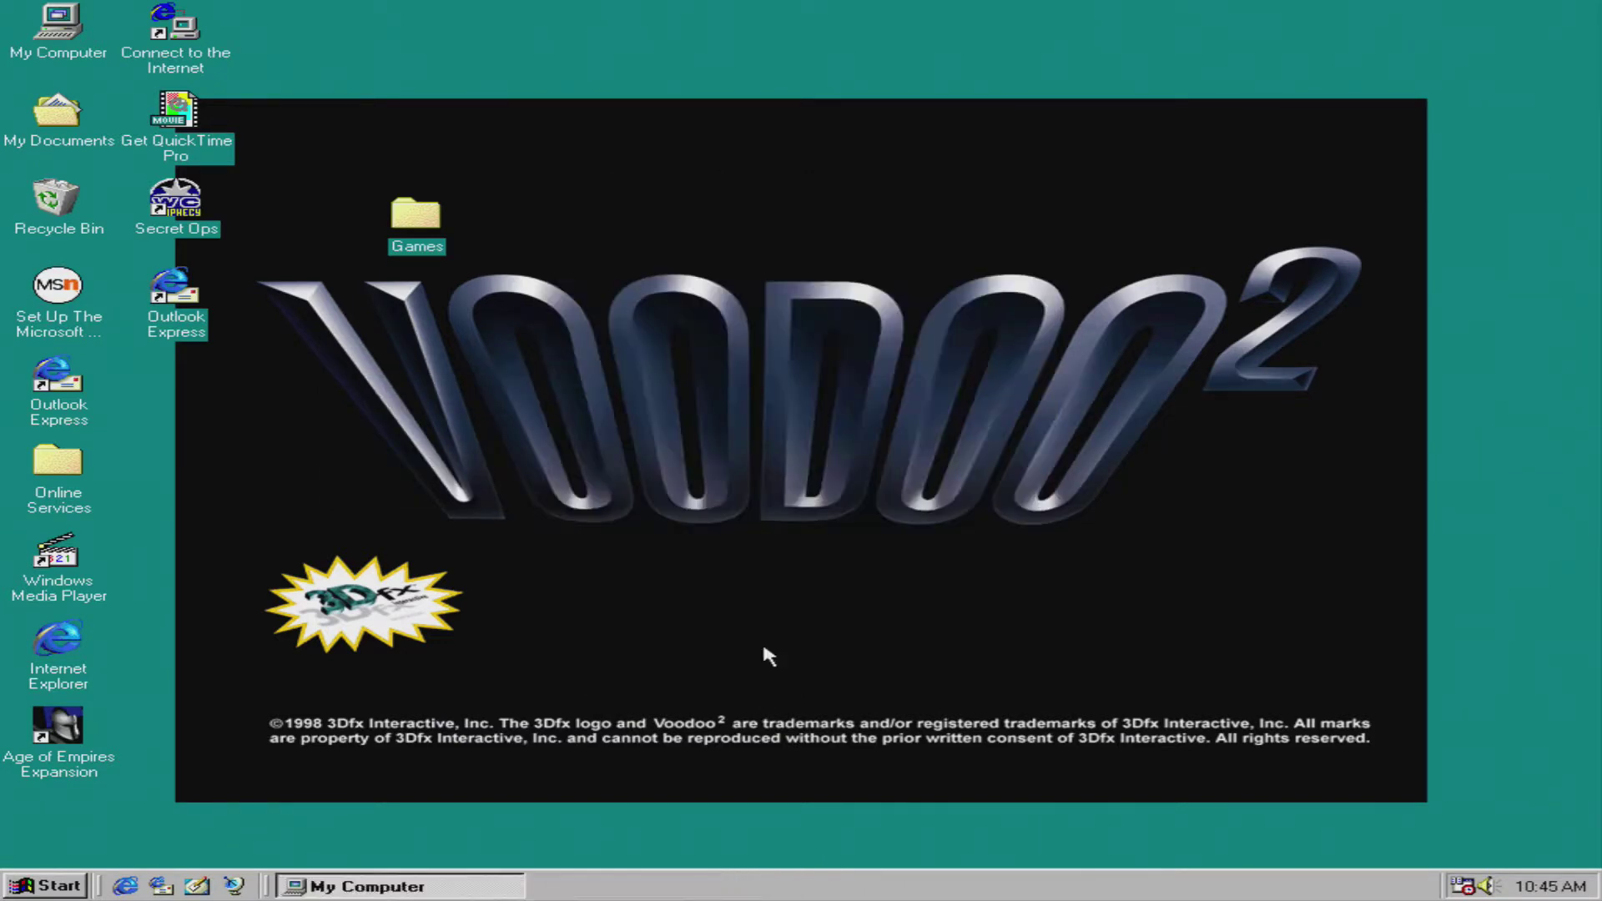
click(5, 891)
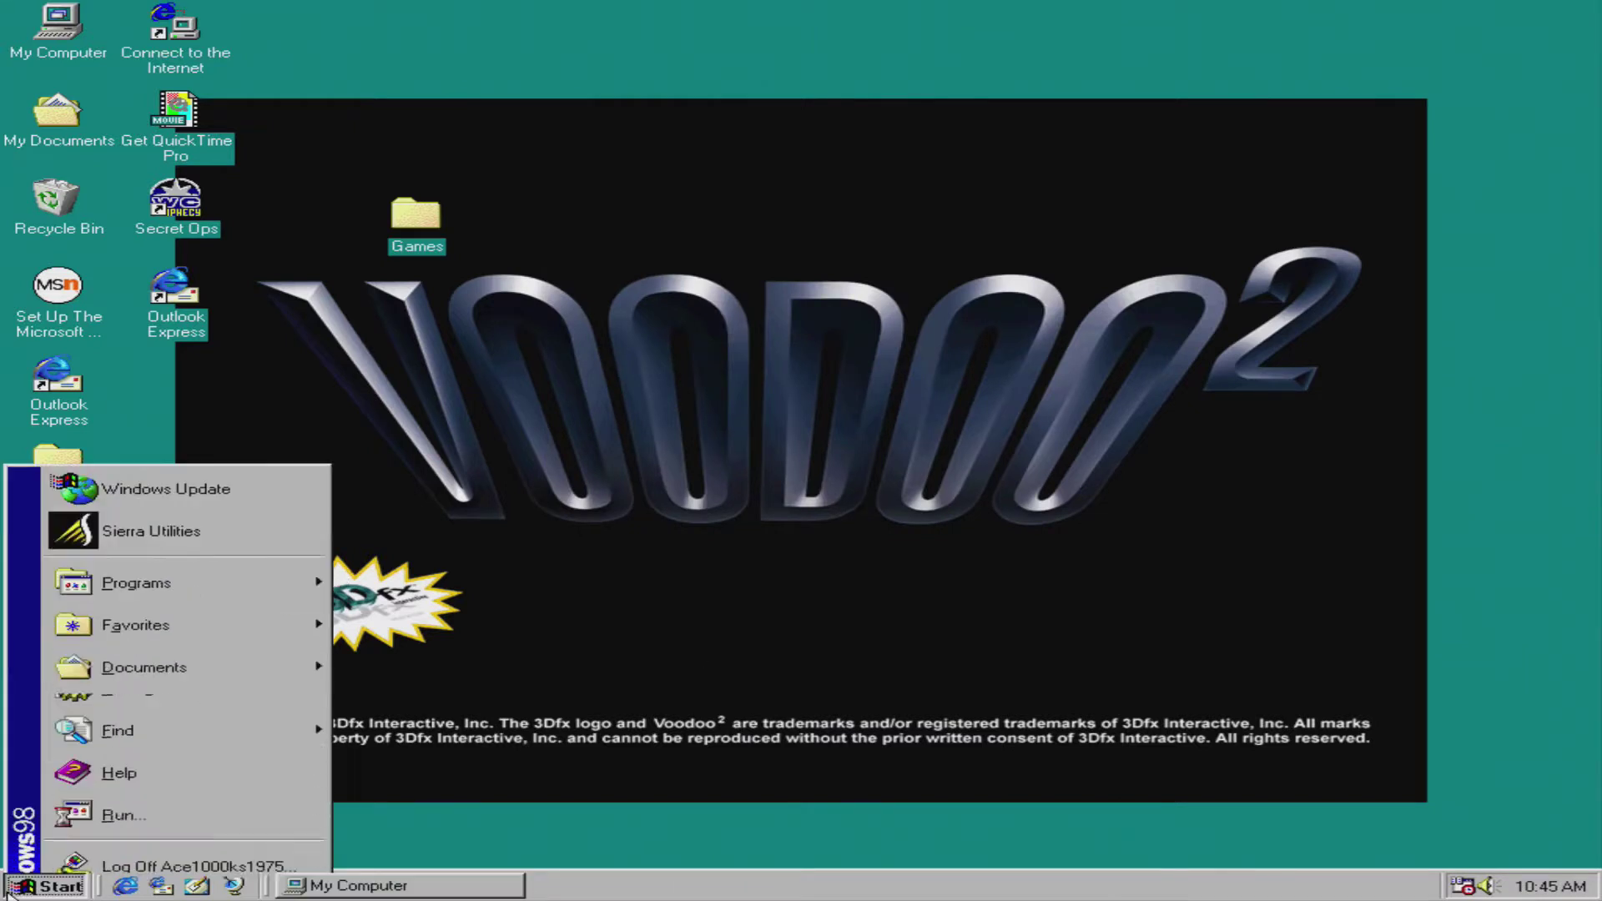
mouse_move(275, 519)
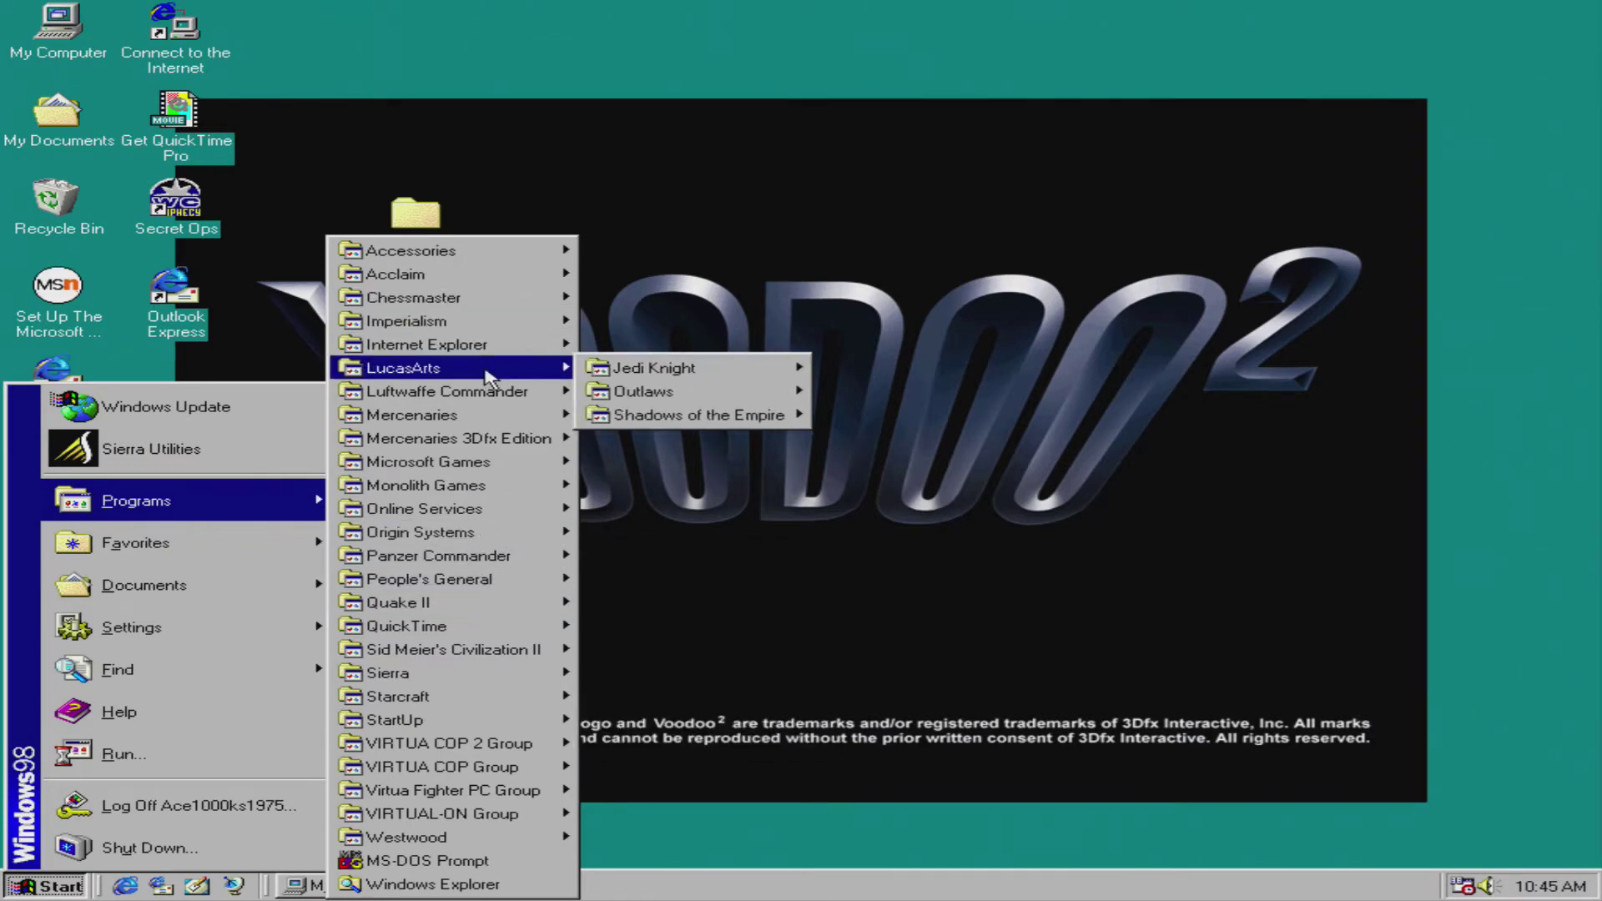
mouse_move(744, 414)
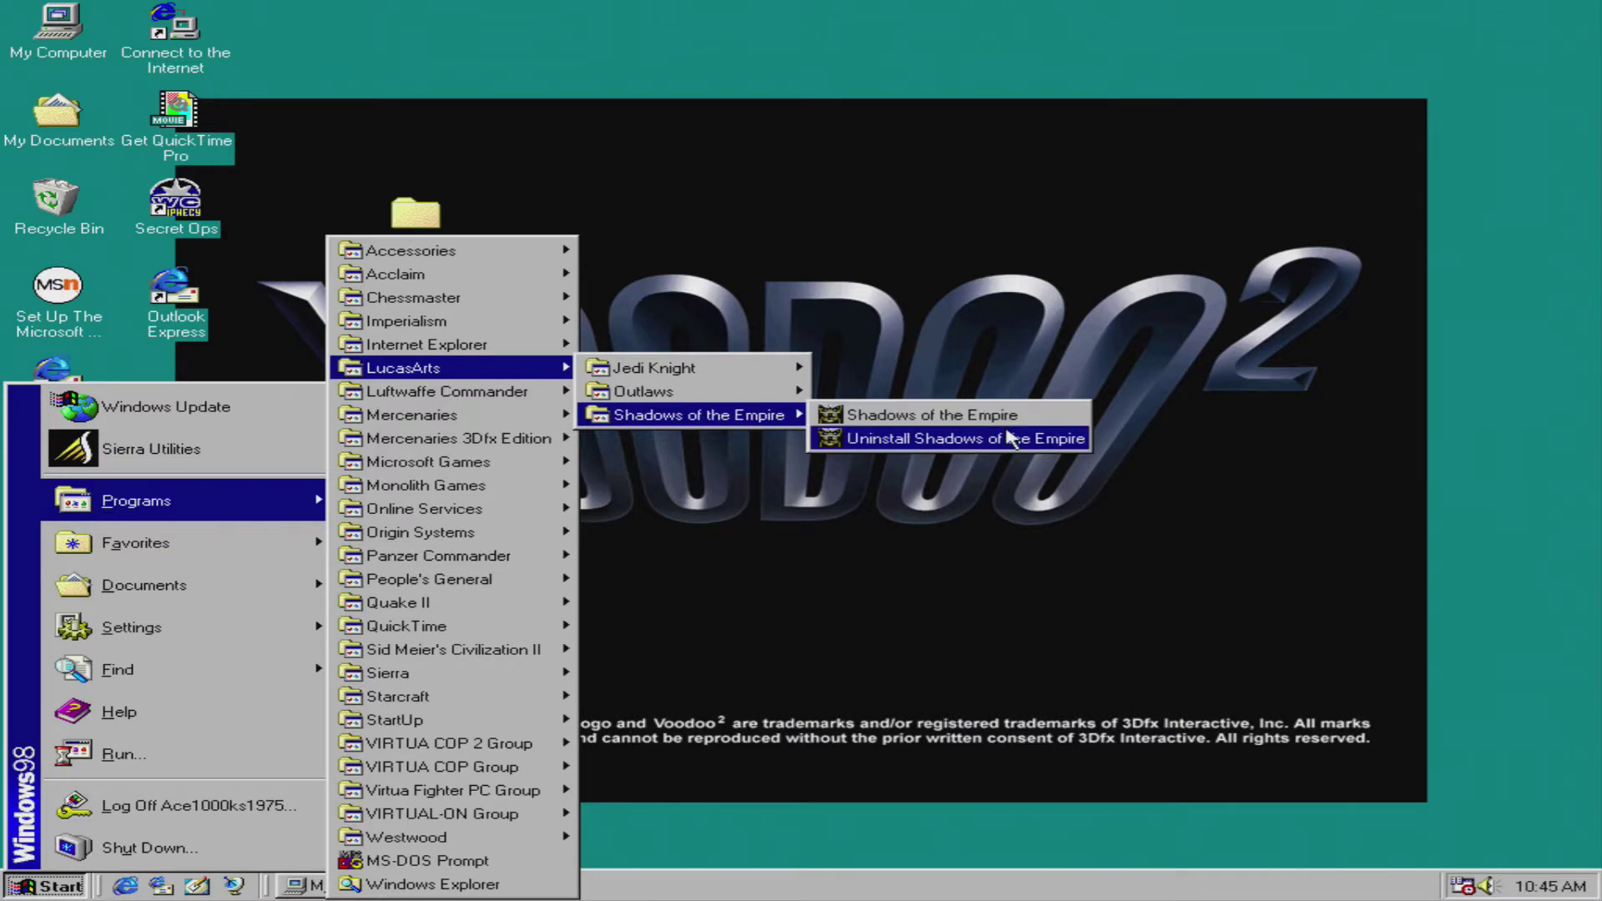
click(1005, 432)
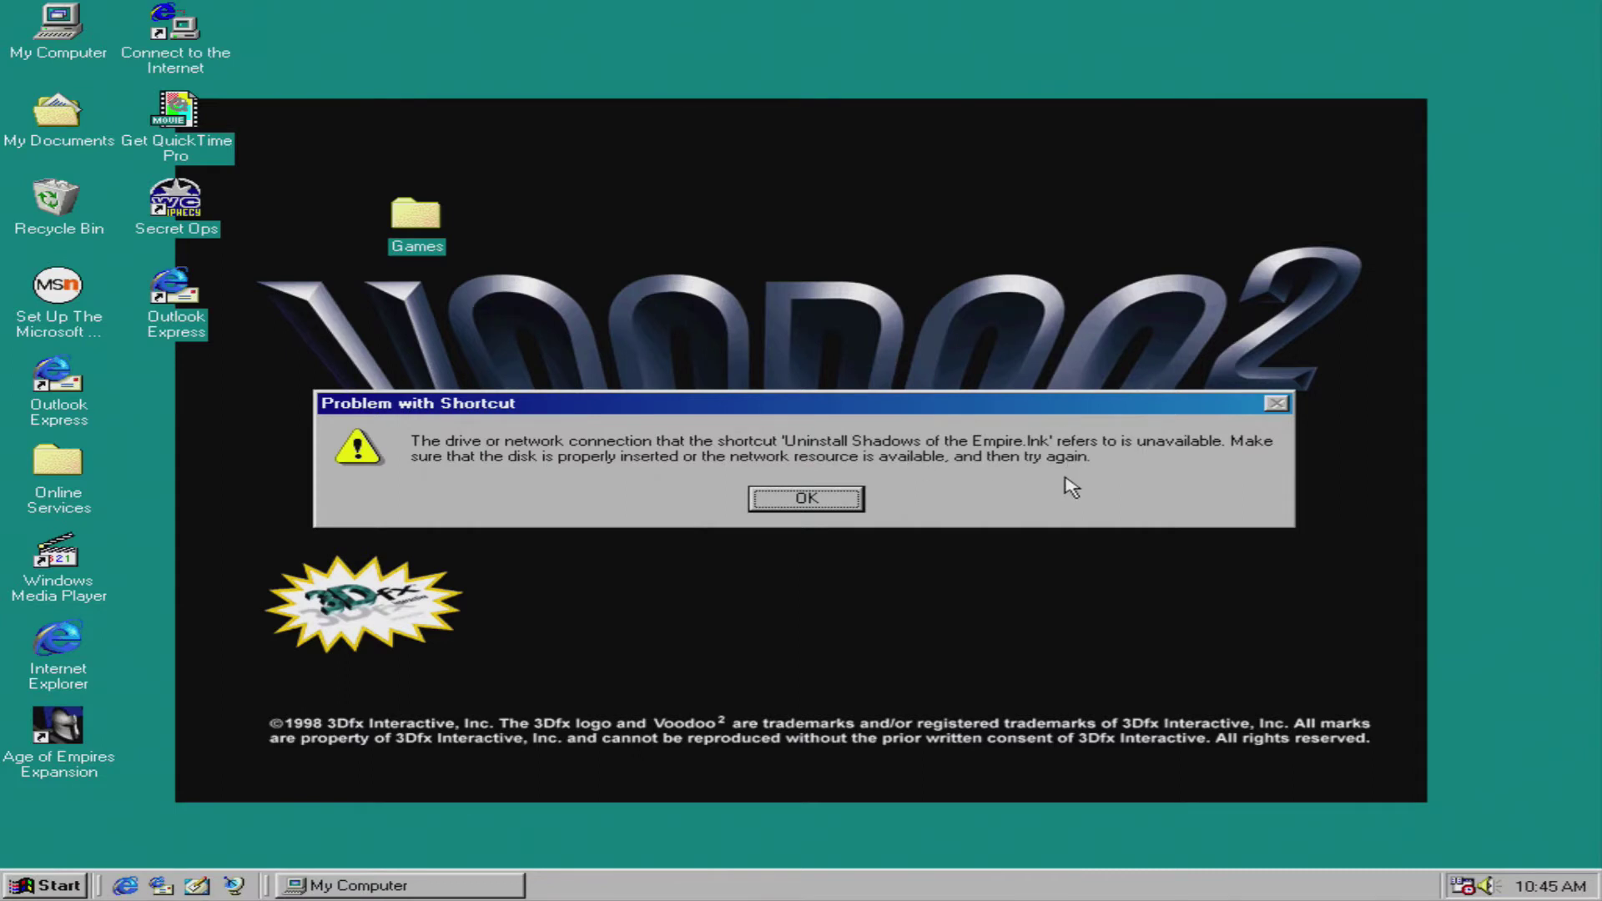
click(780, 503)
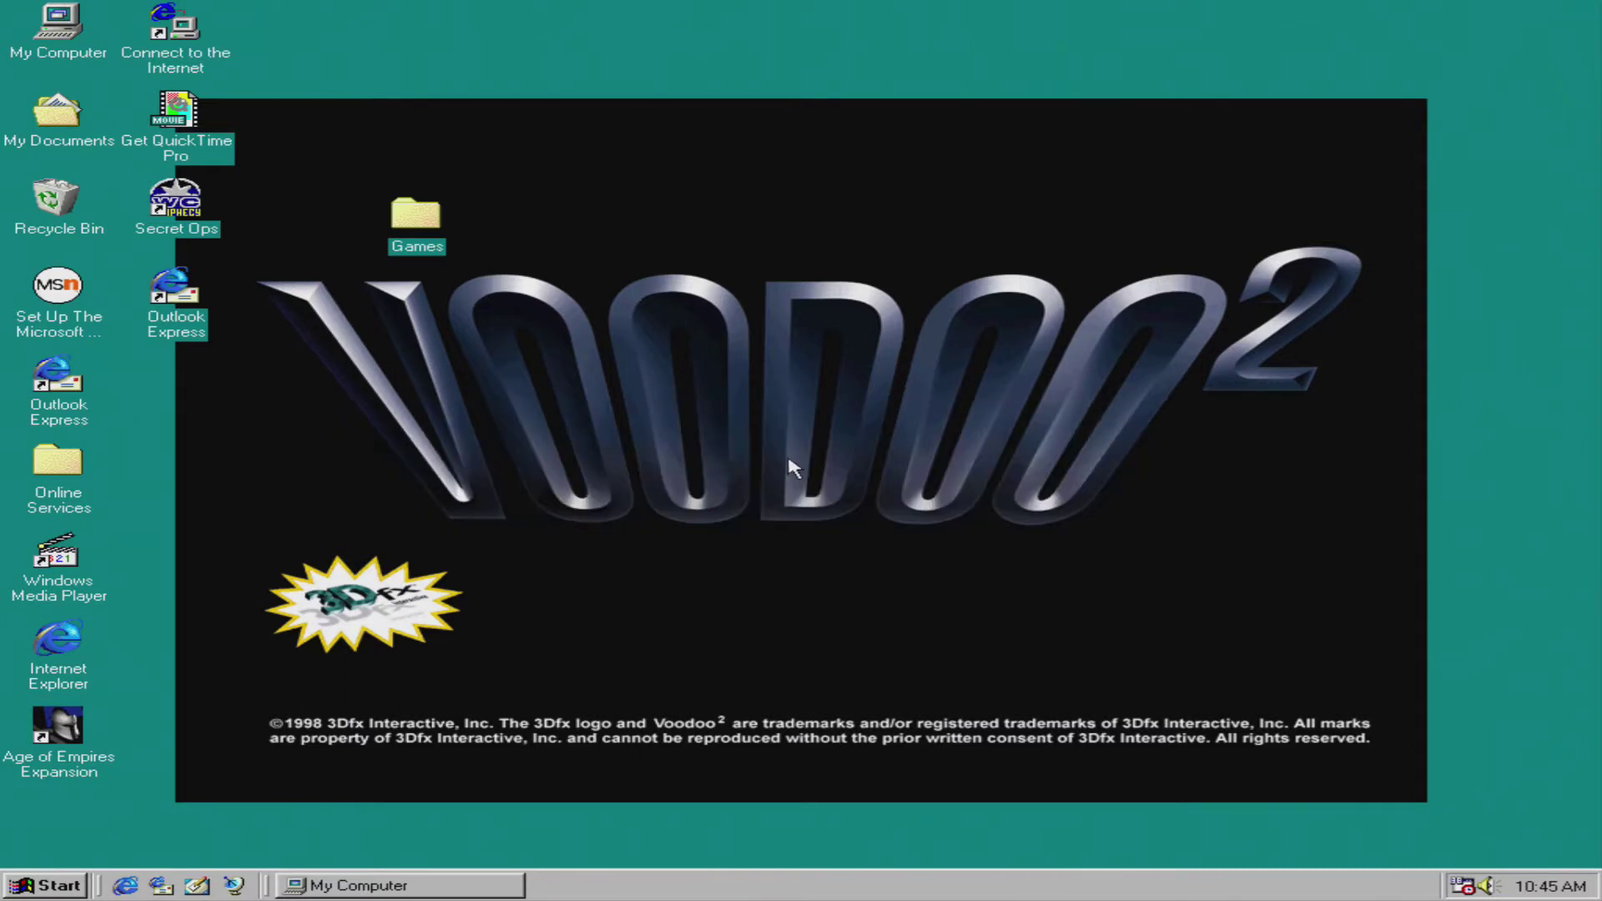
Open My Computer maximized and browse into D:\games\shadows
double_click(56, 38)
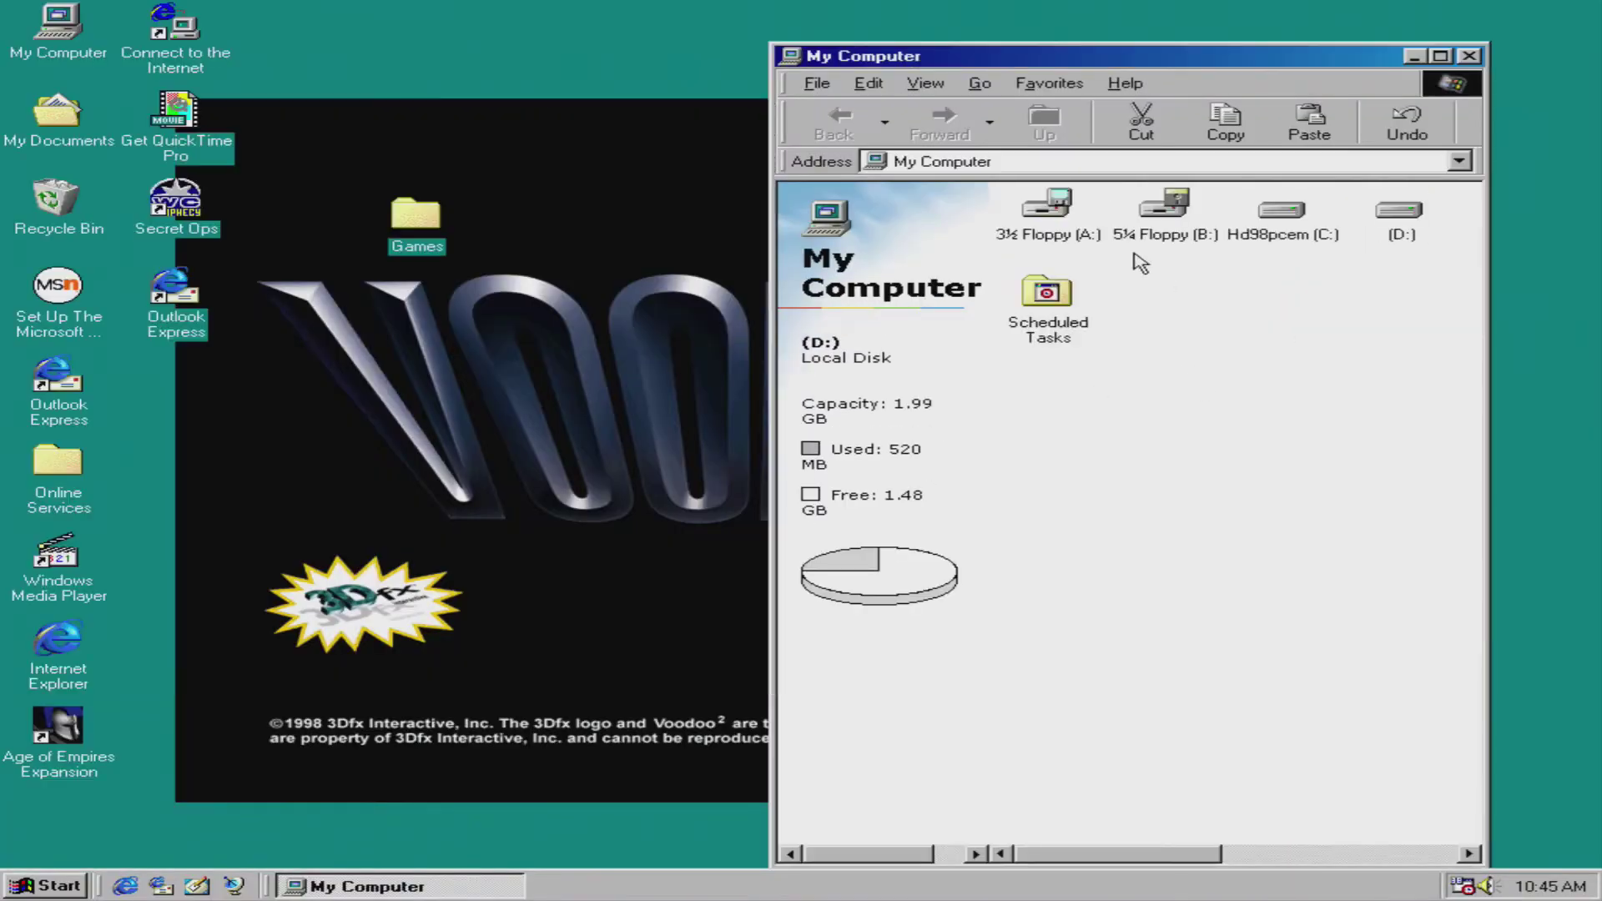
click(1439, 56)
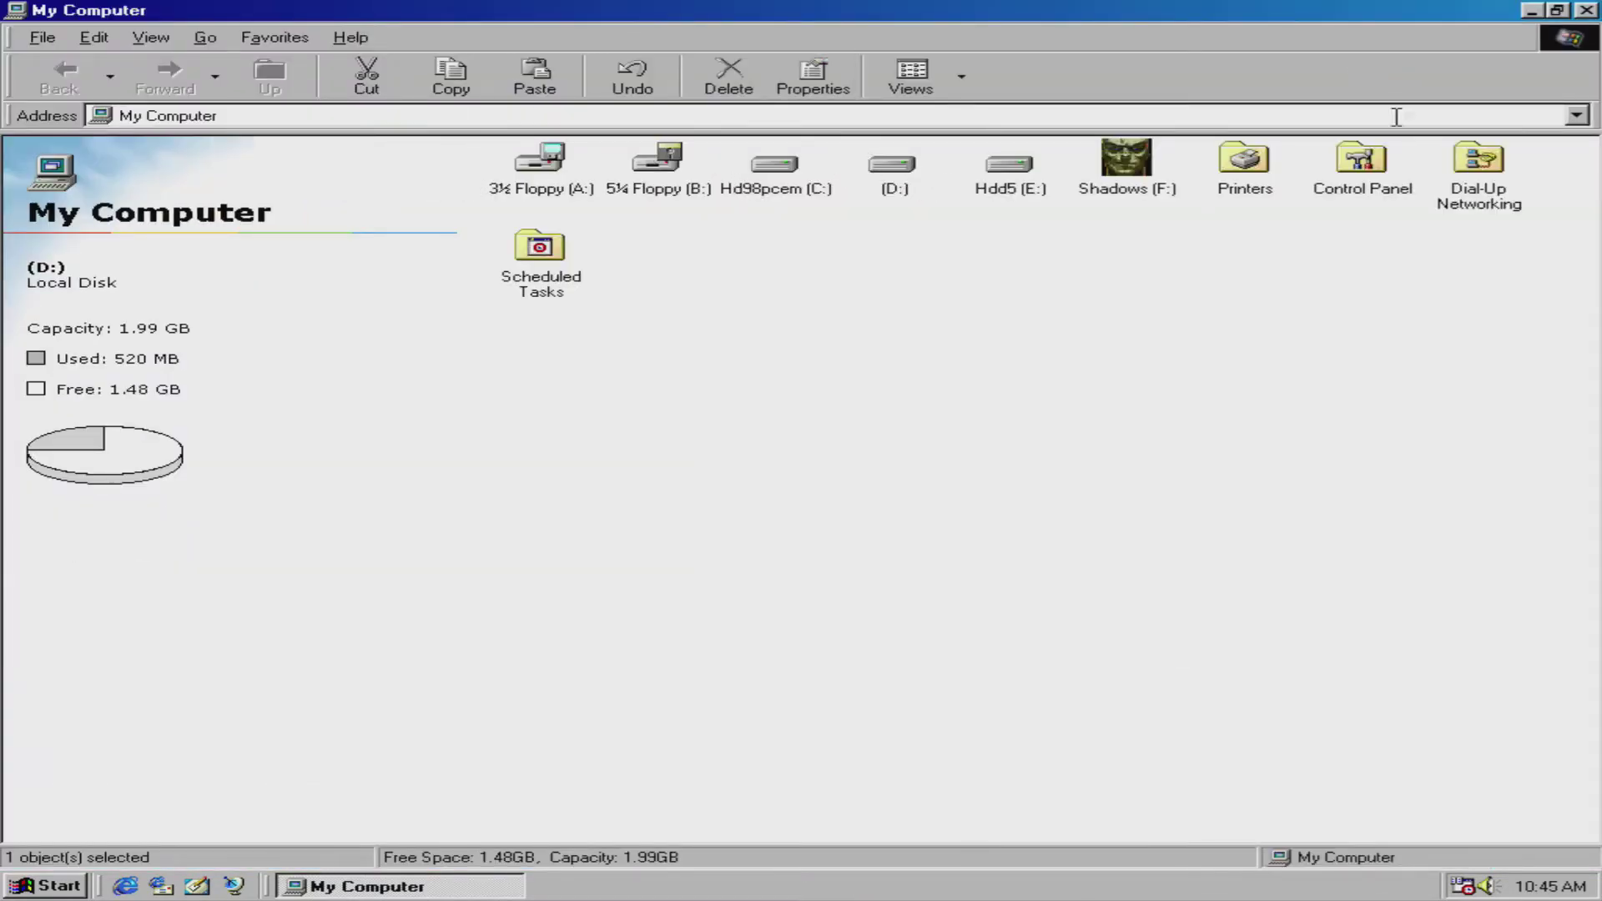
double_click(897, 175)
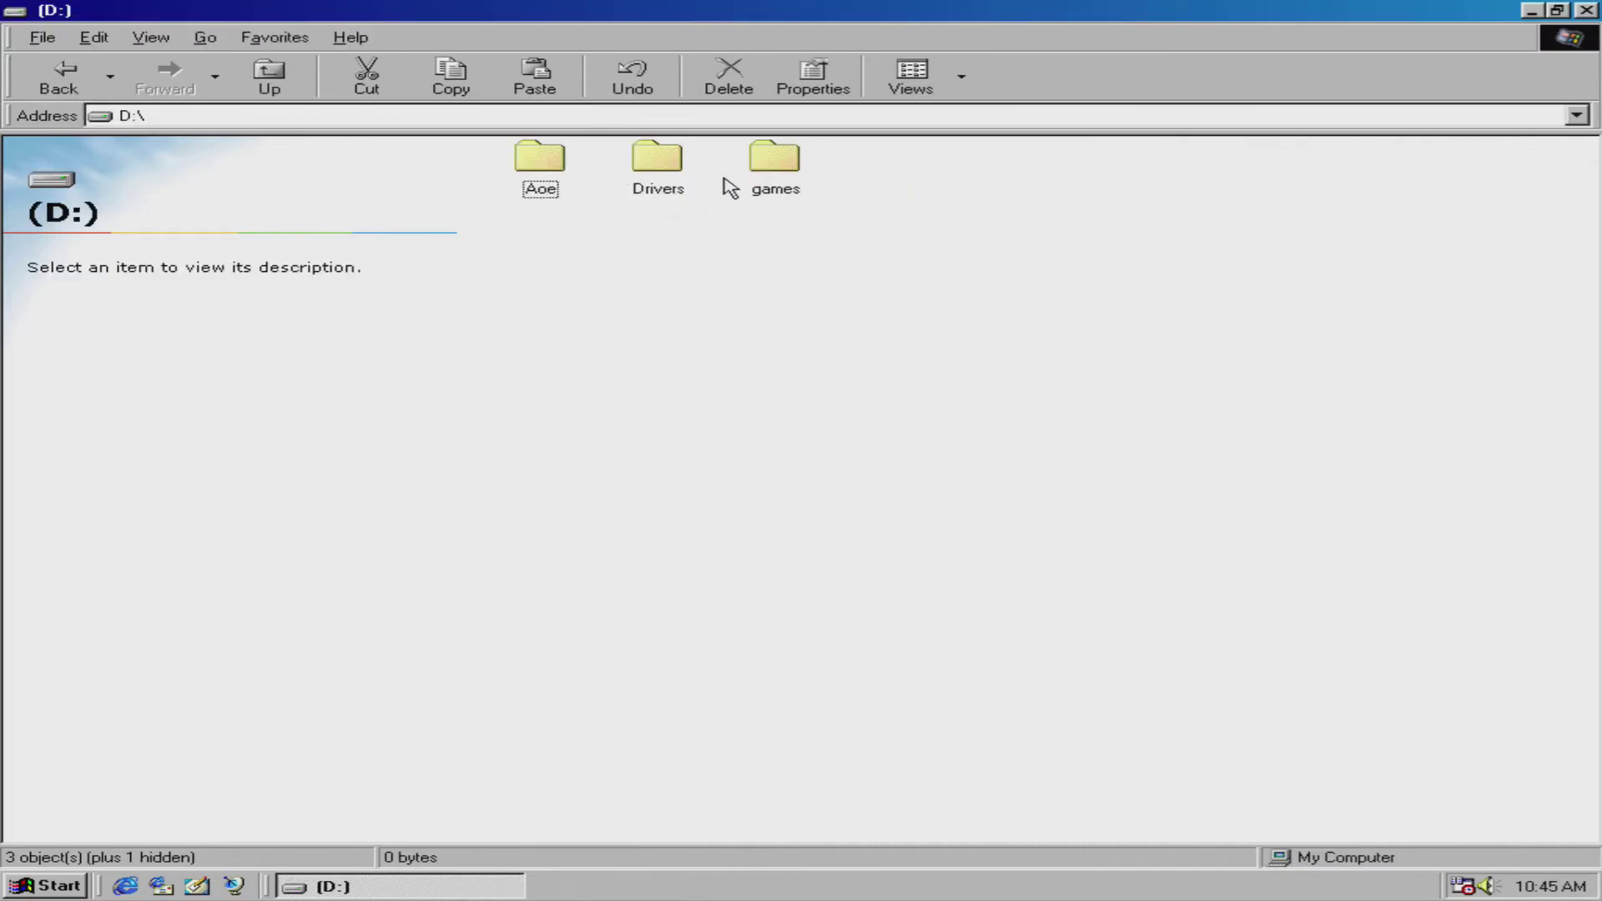
double_click(801, 192)
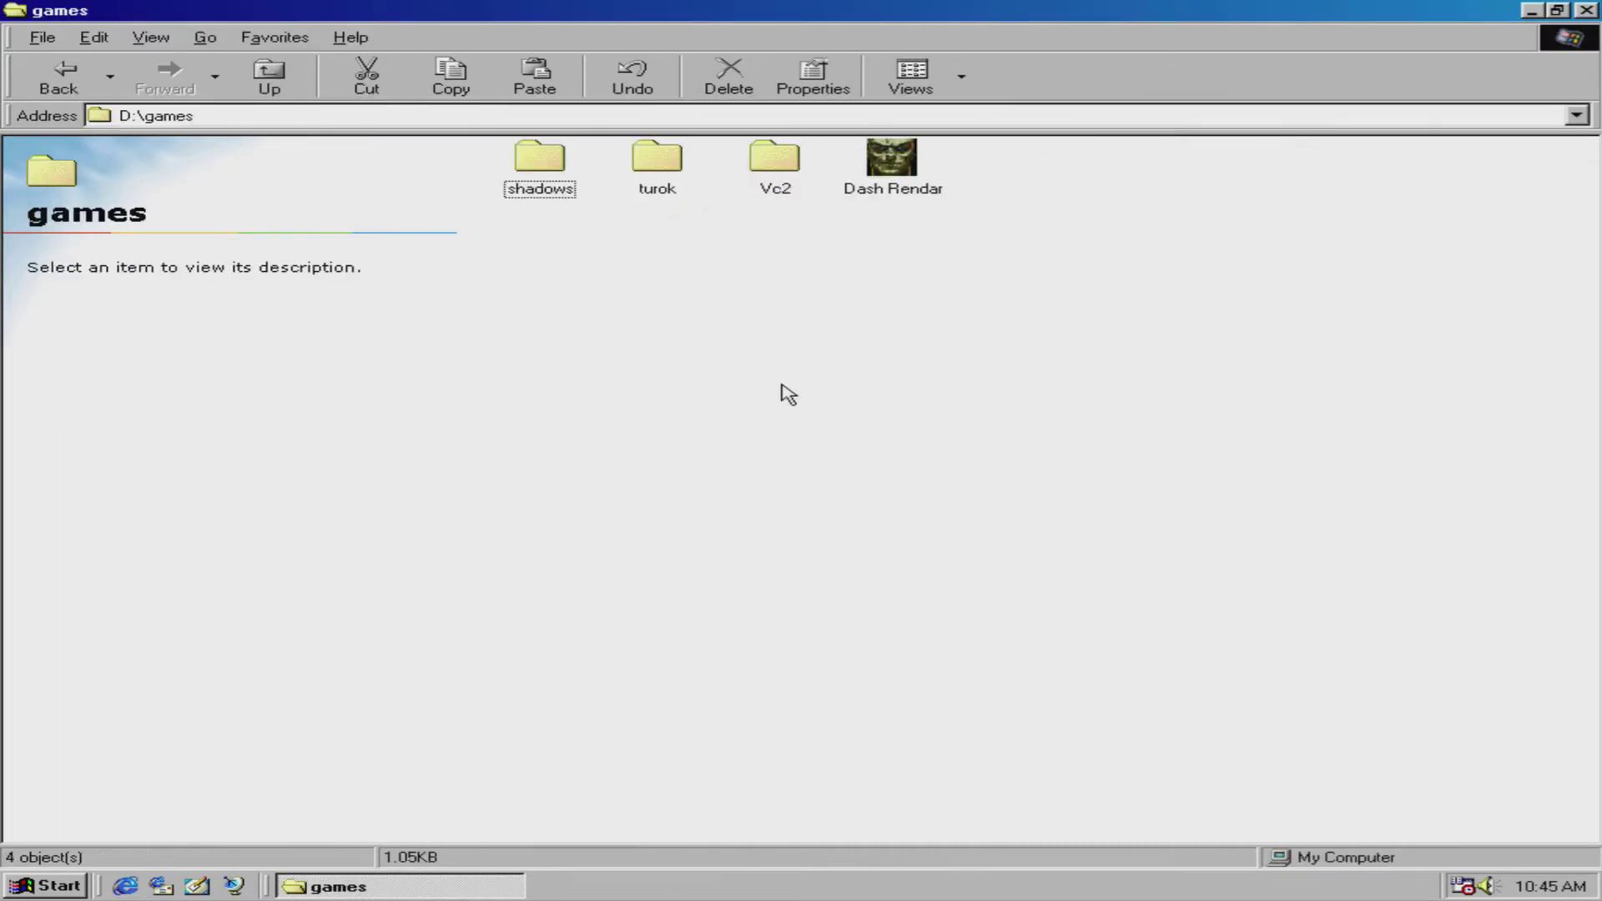
double_click(543, 191)
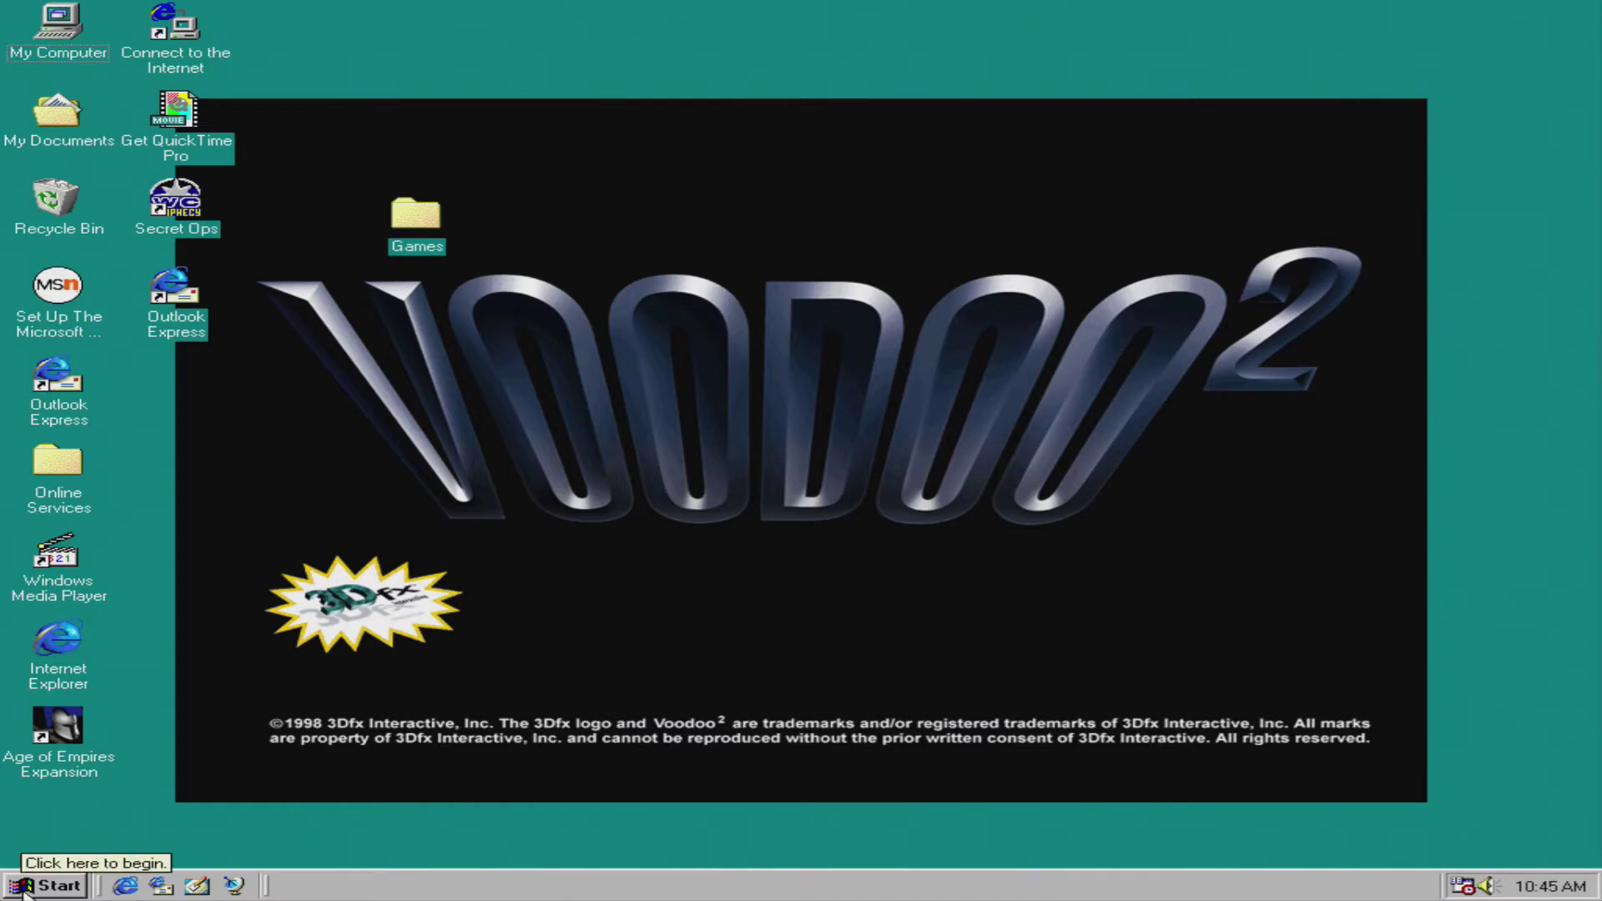
Open Add/Remove Programs from the Control Panel via Start > Settings
click(25, 893)
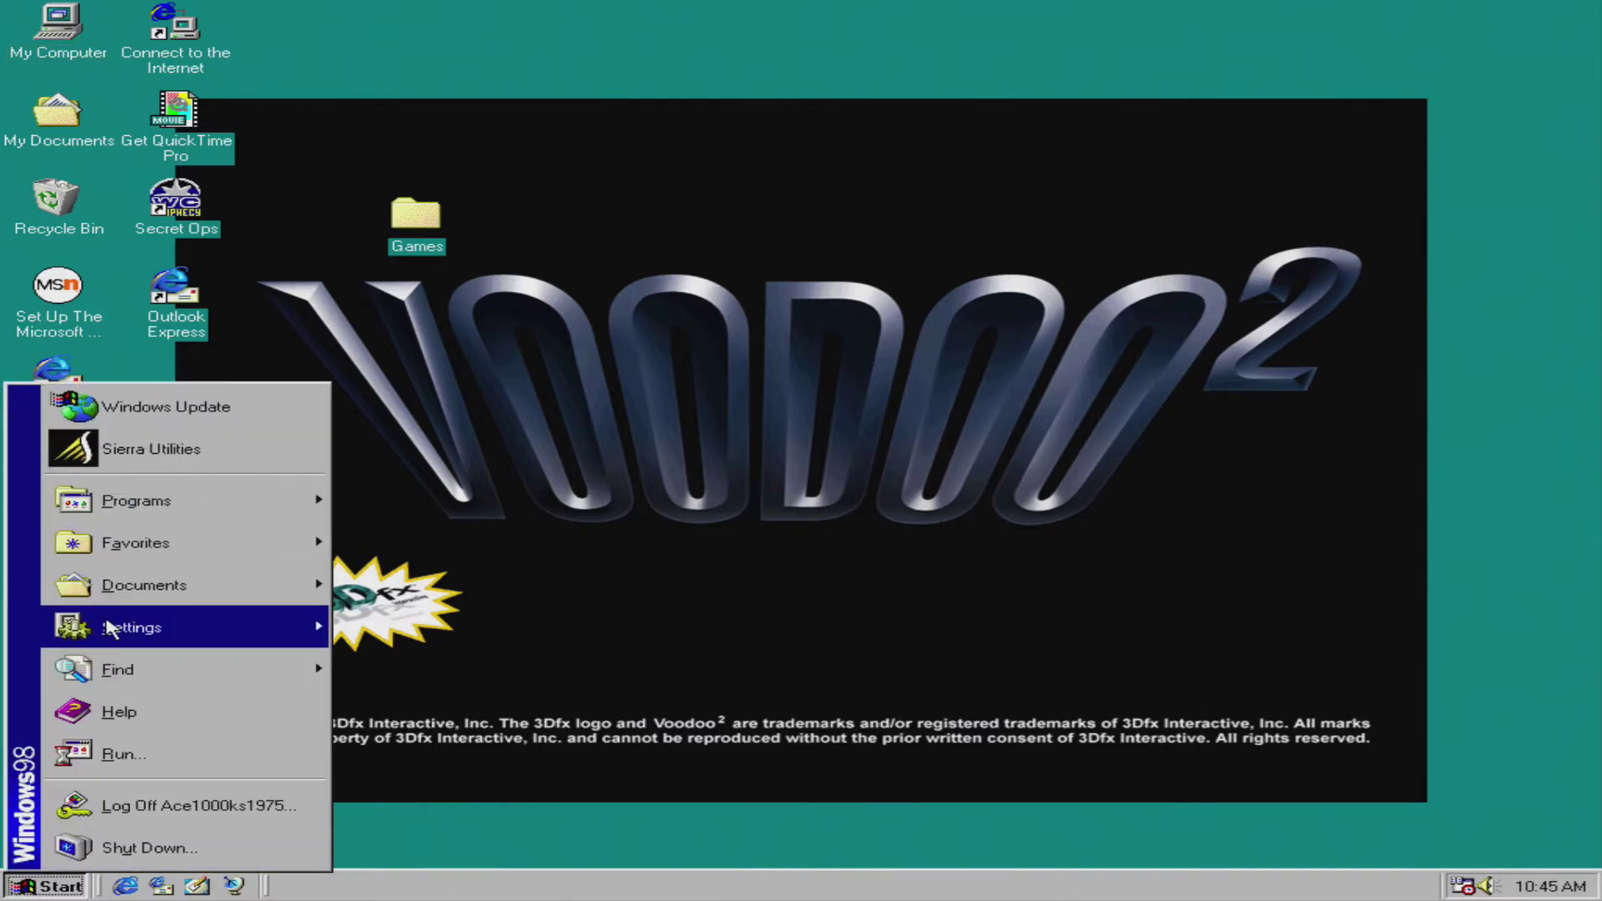
mouse_move(107, 624)
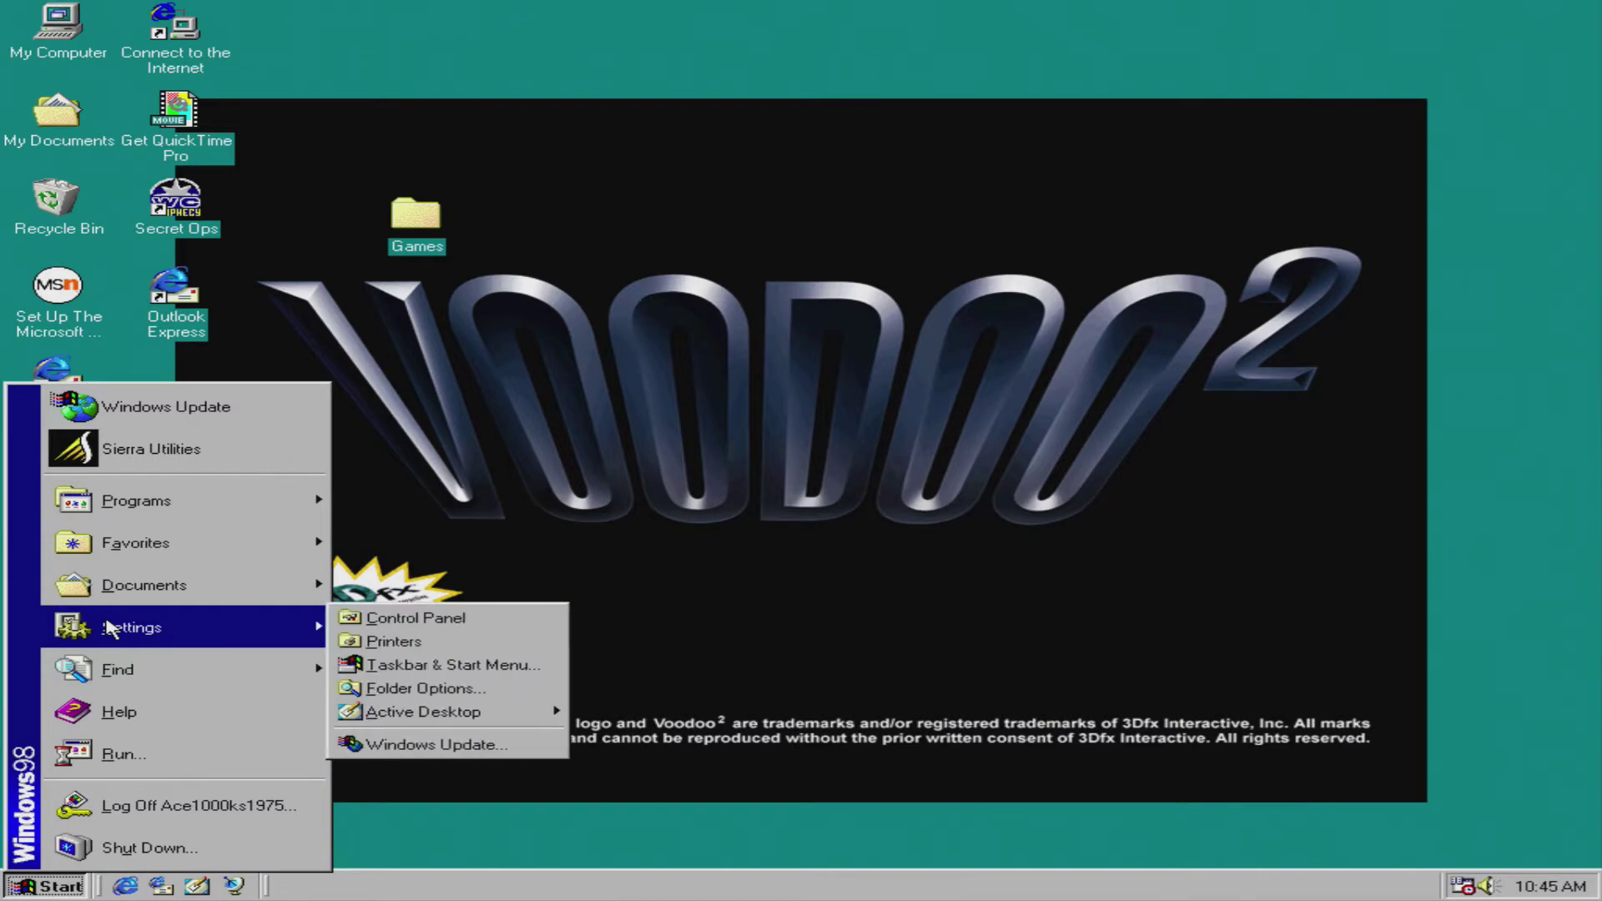
click(477, 617)
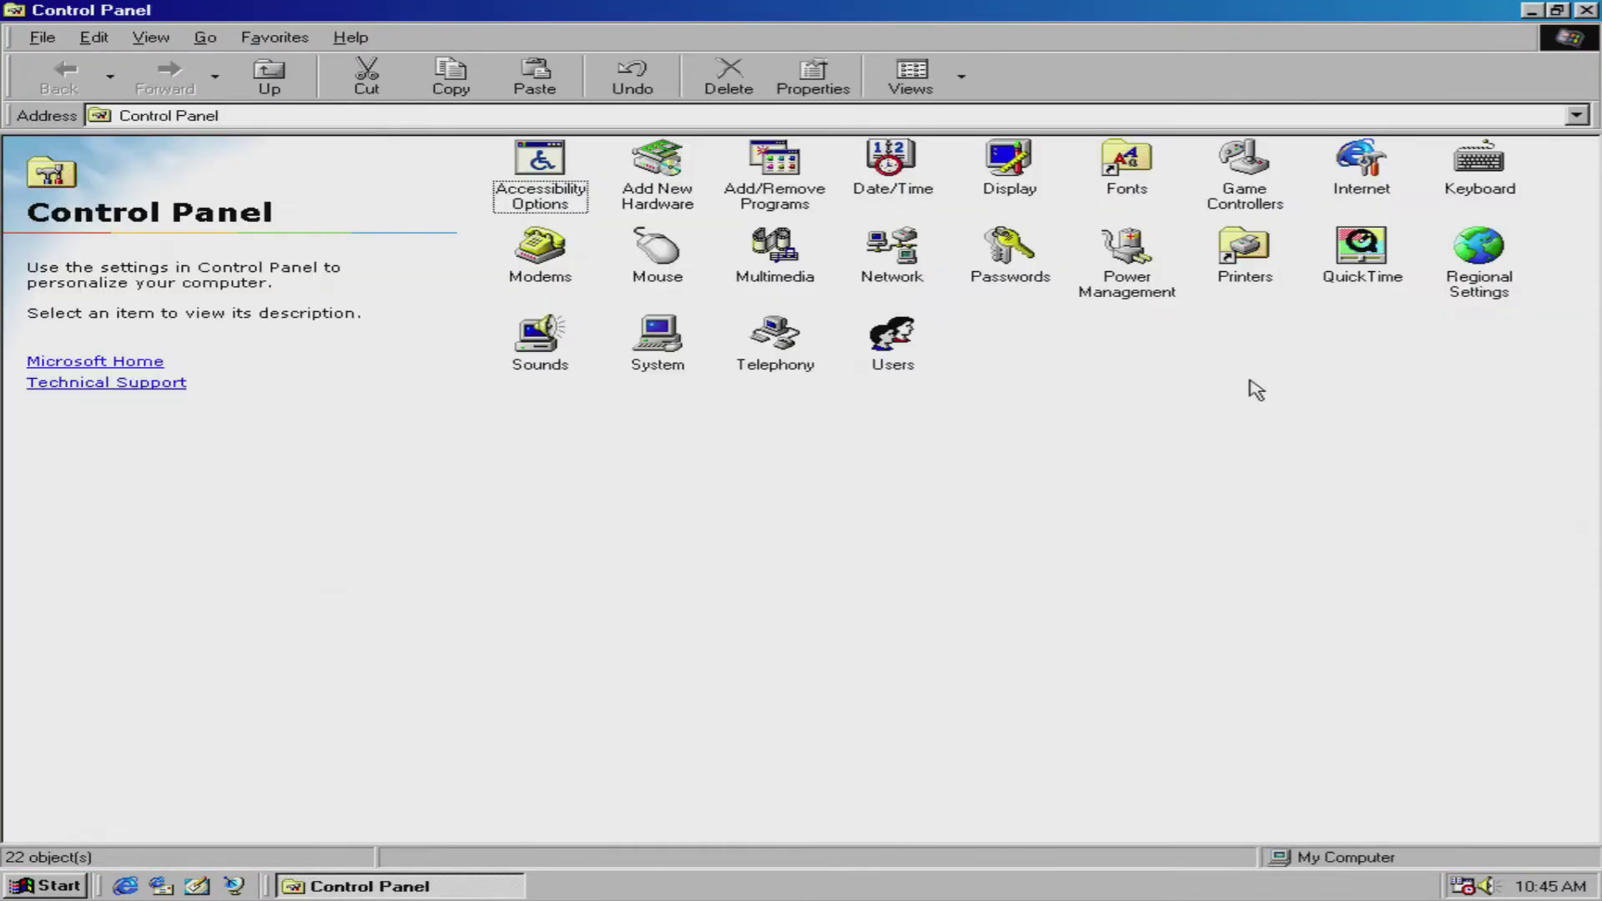
double_click(759, 173)
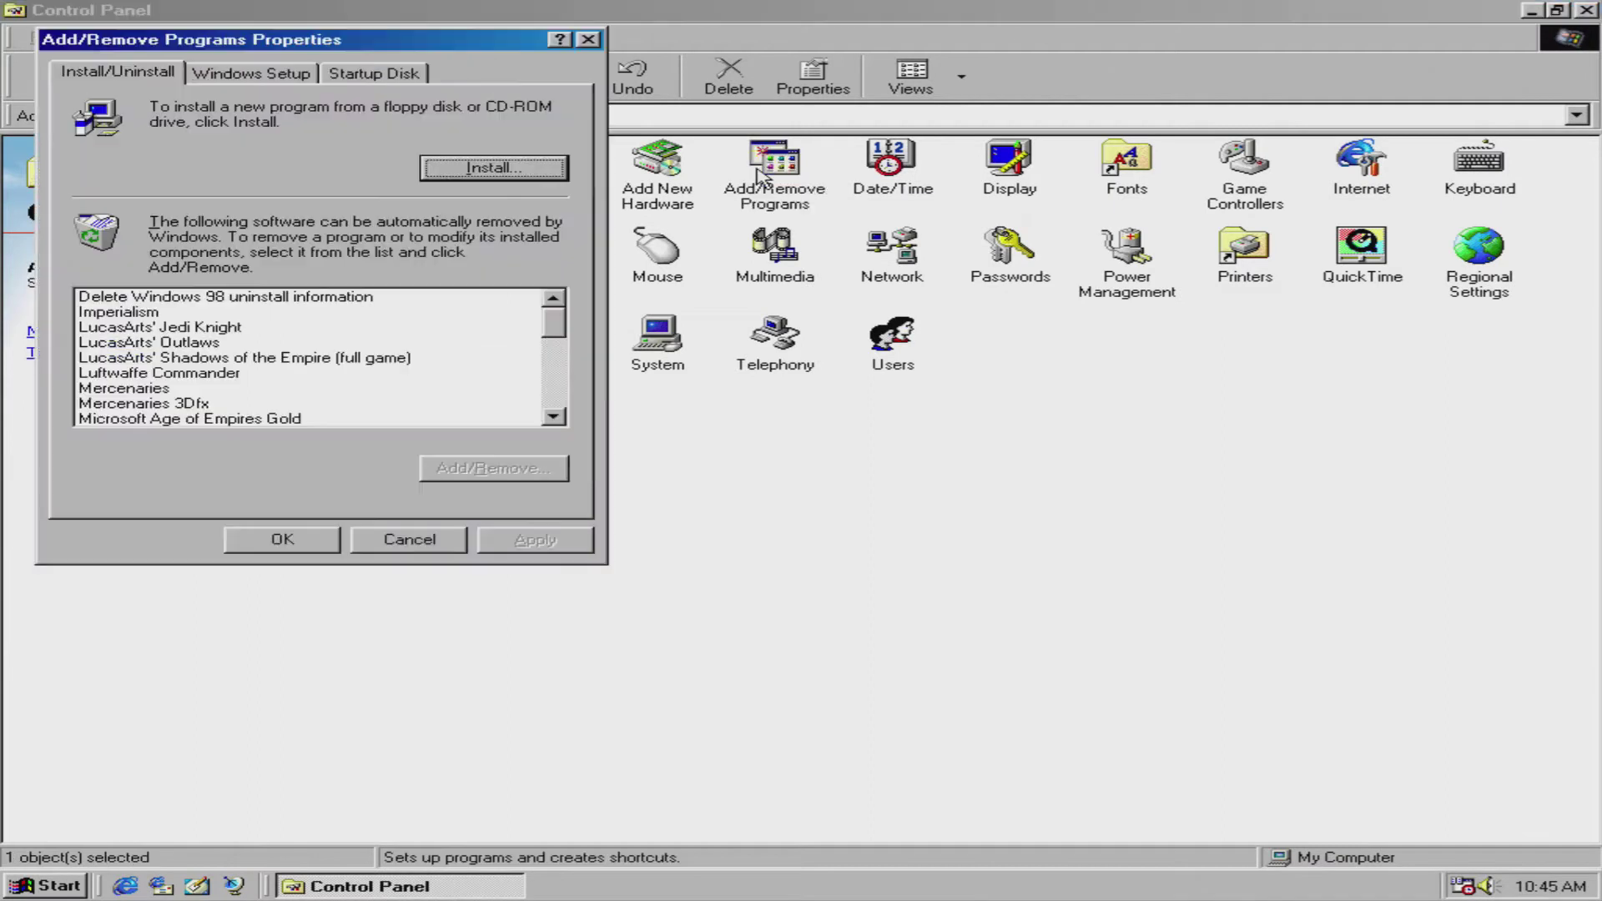
Try removing Shadows of the Empire, dismiss the missing-log error, then reselect it in Add/Remove Programs
click(167, 358)
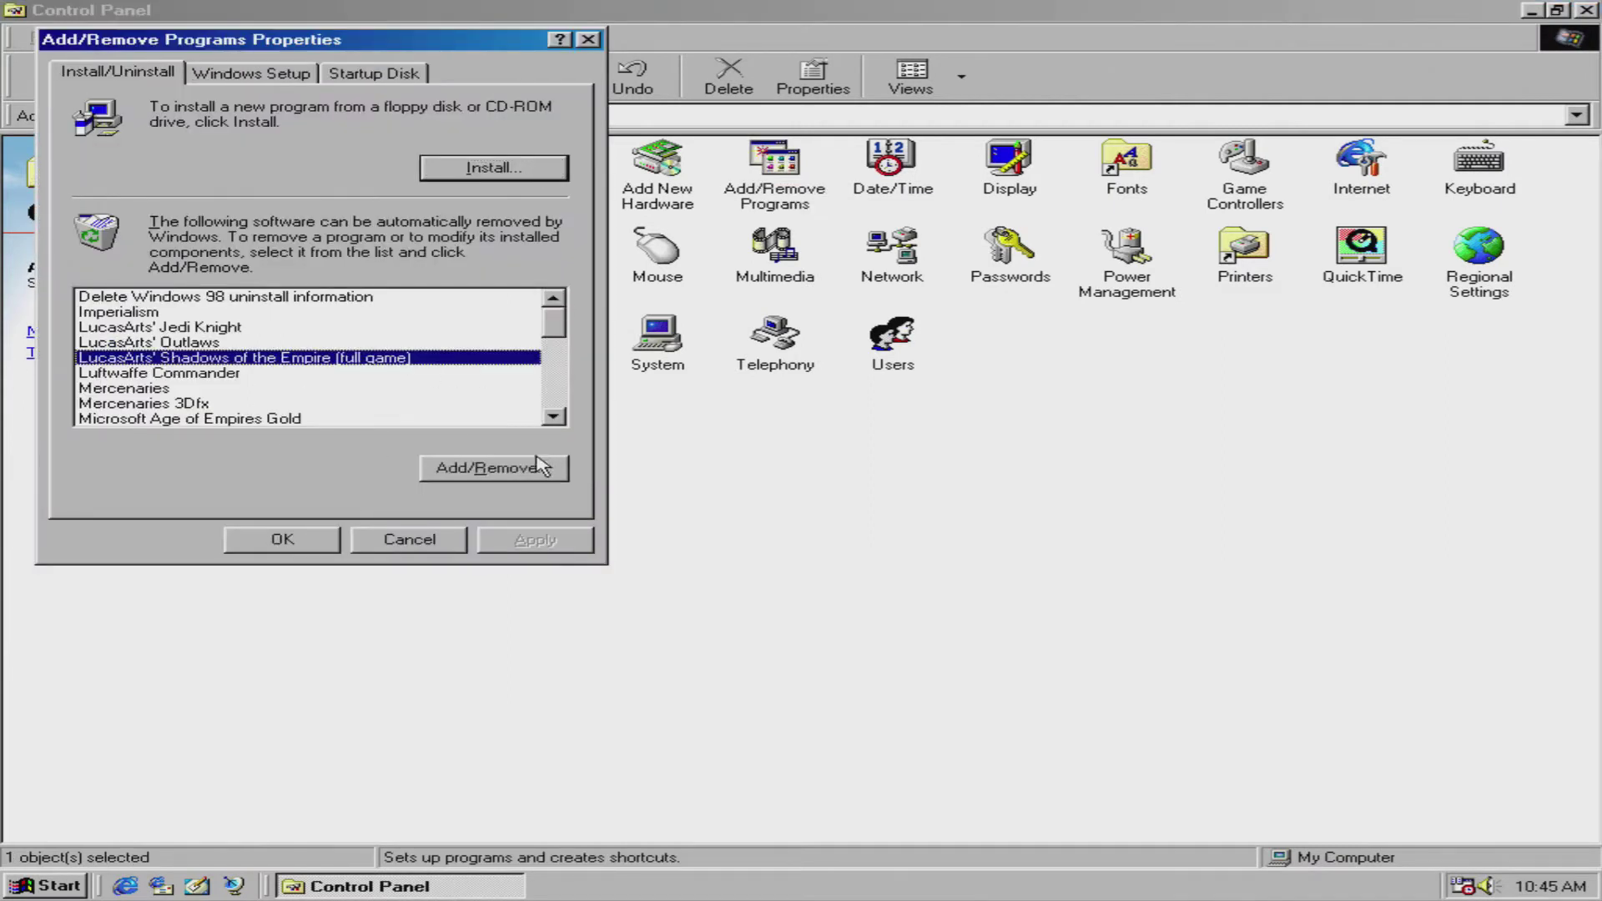
click(498, 470)
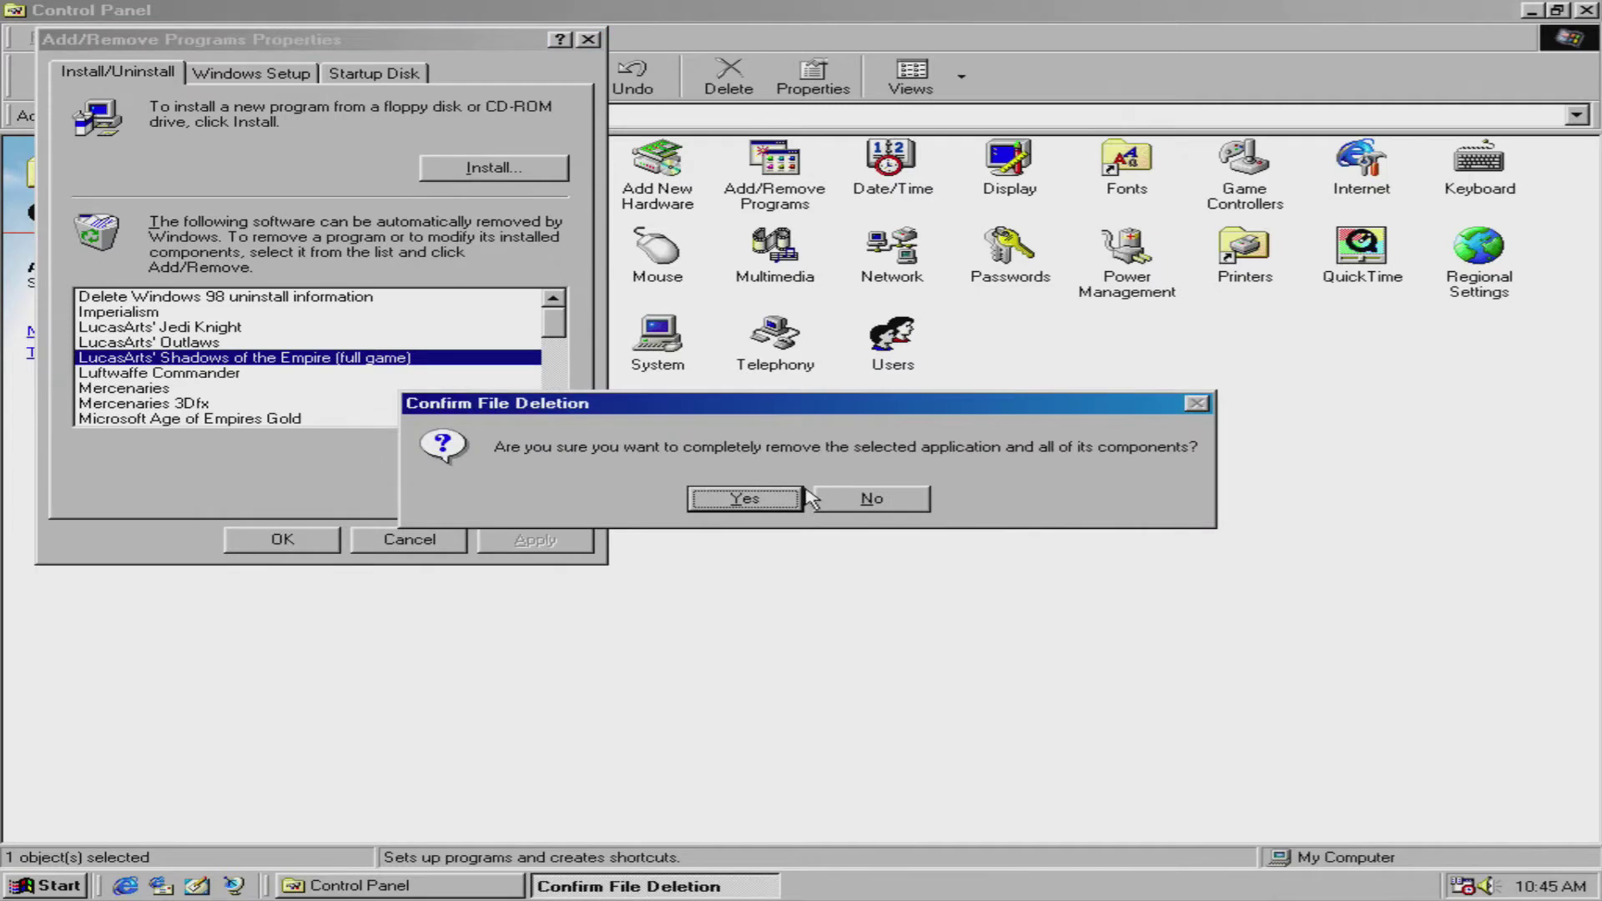
click(769, 498)
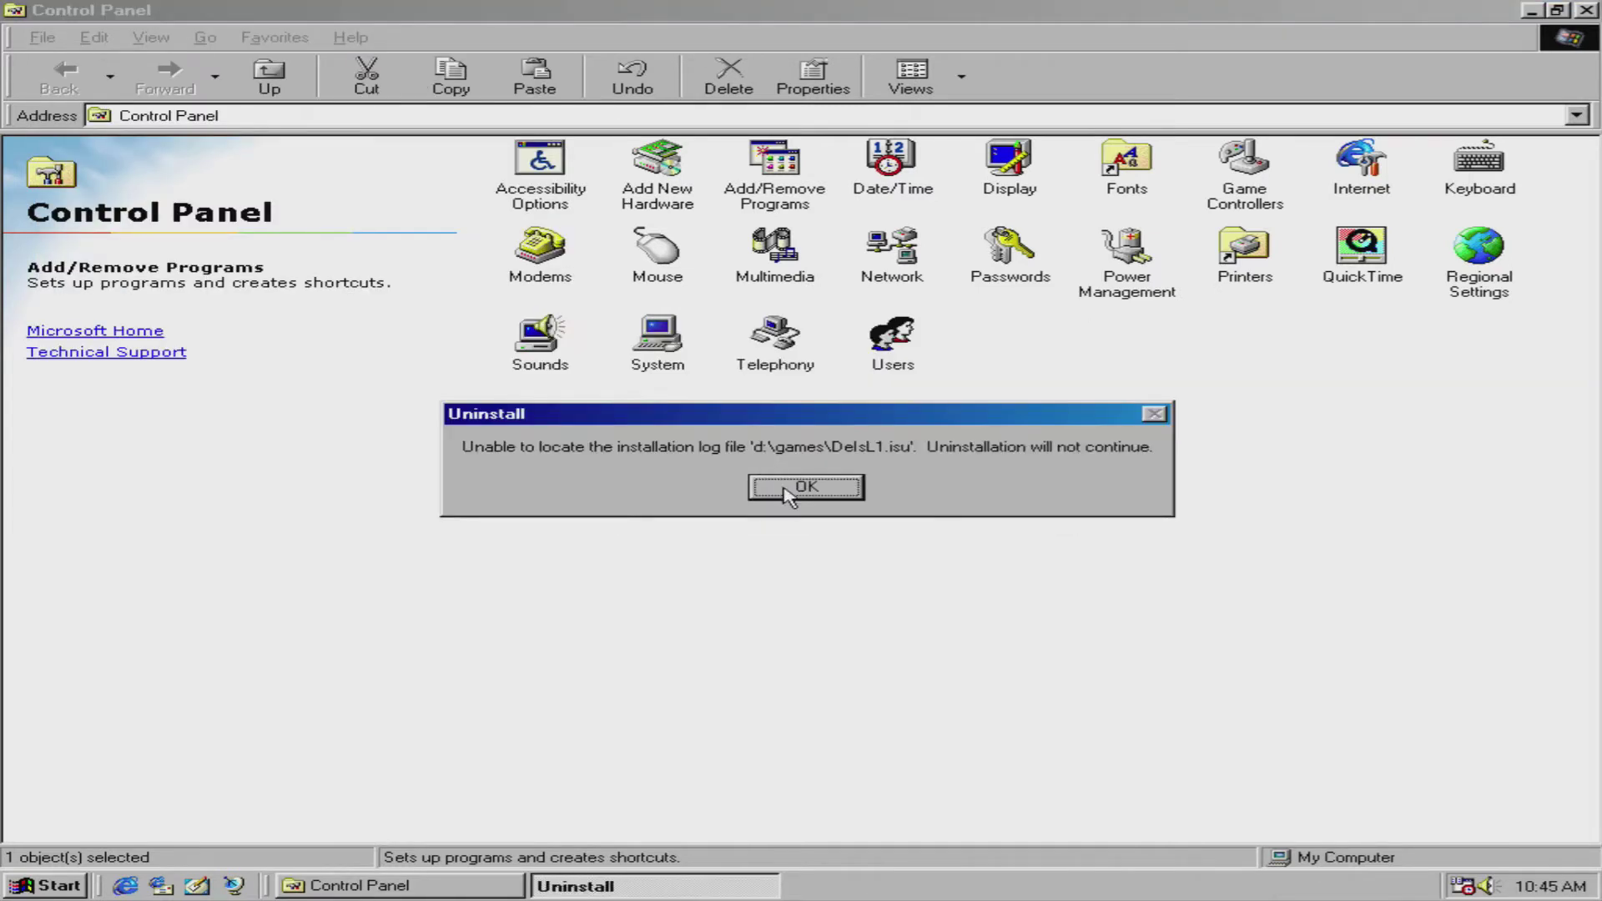
click(787, 491)
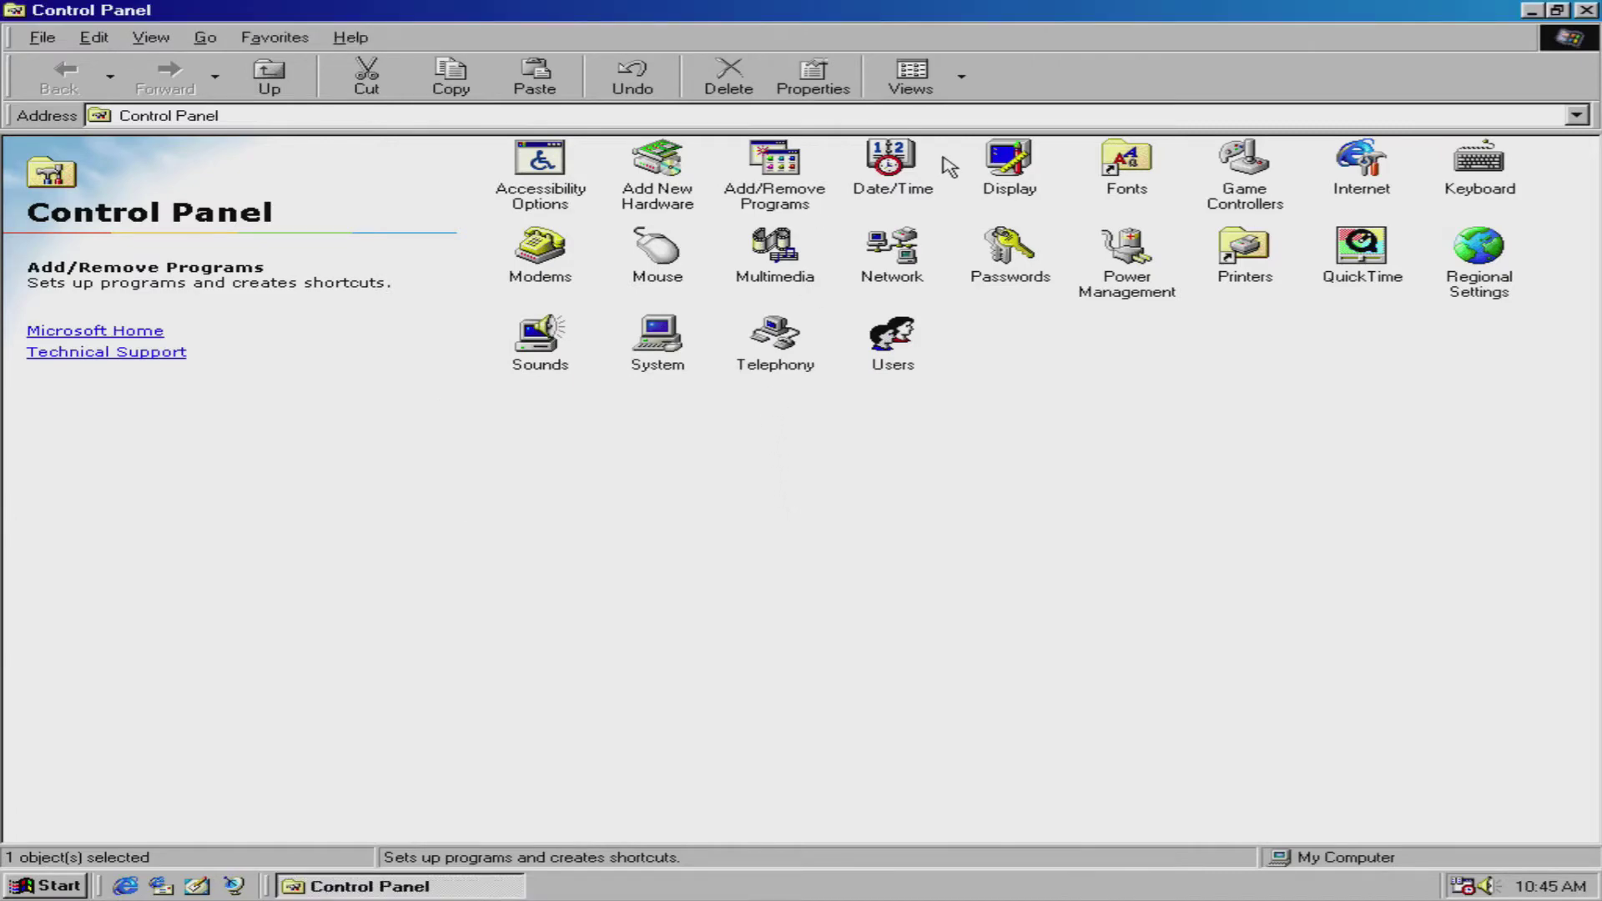
double_click(750, 171)
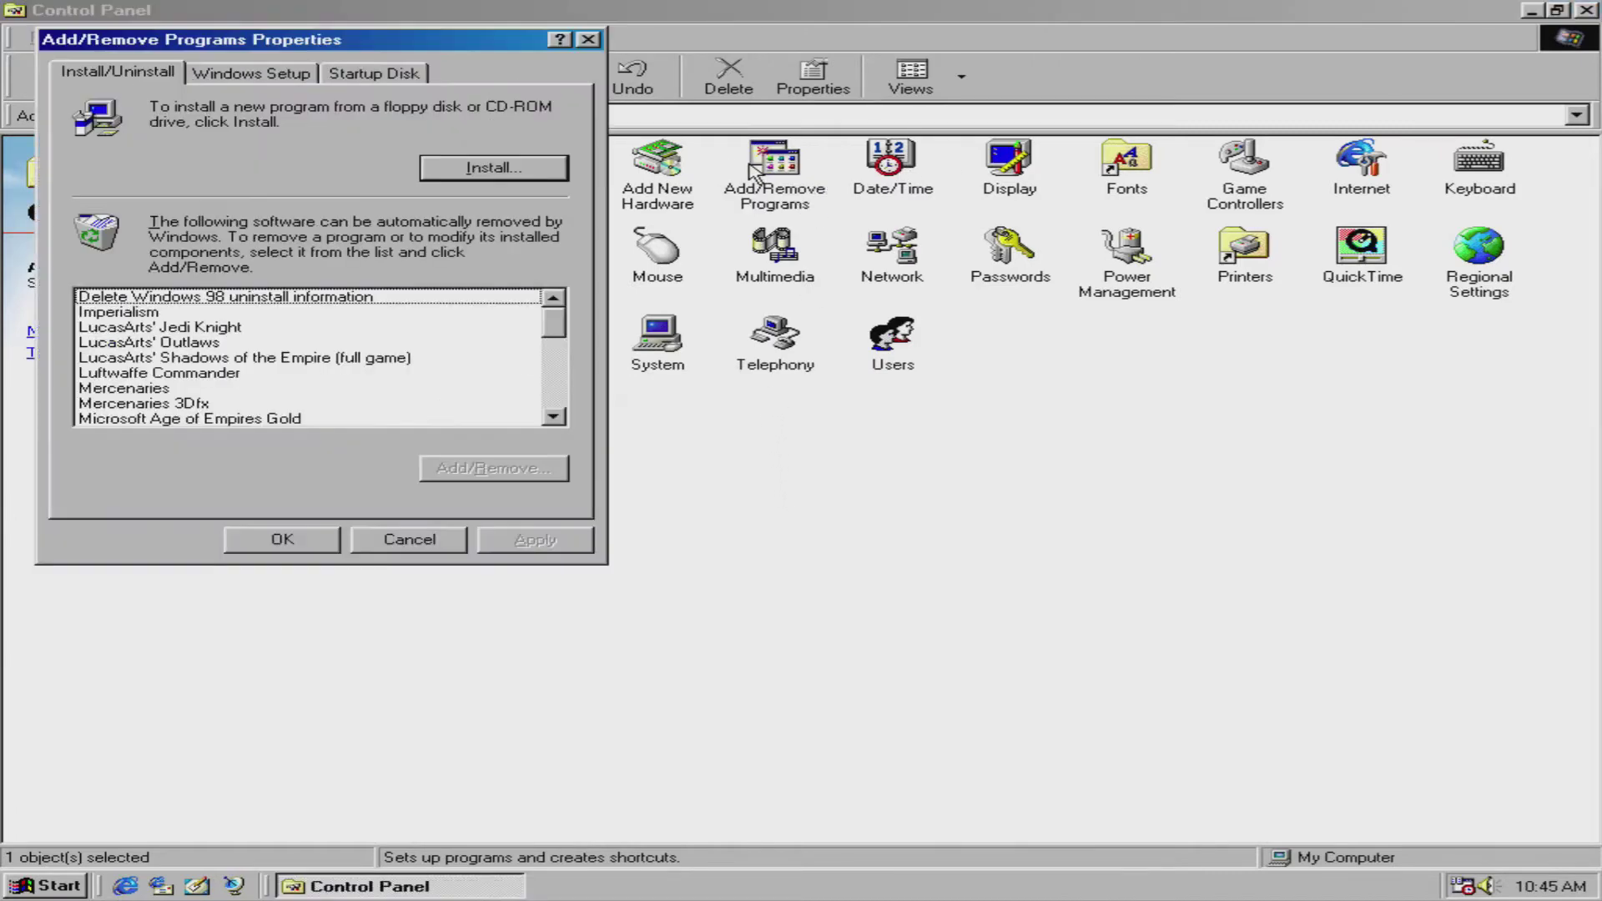
click(388, 359)
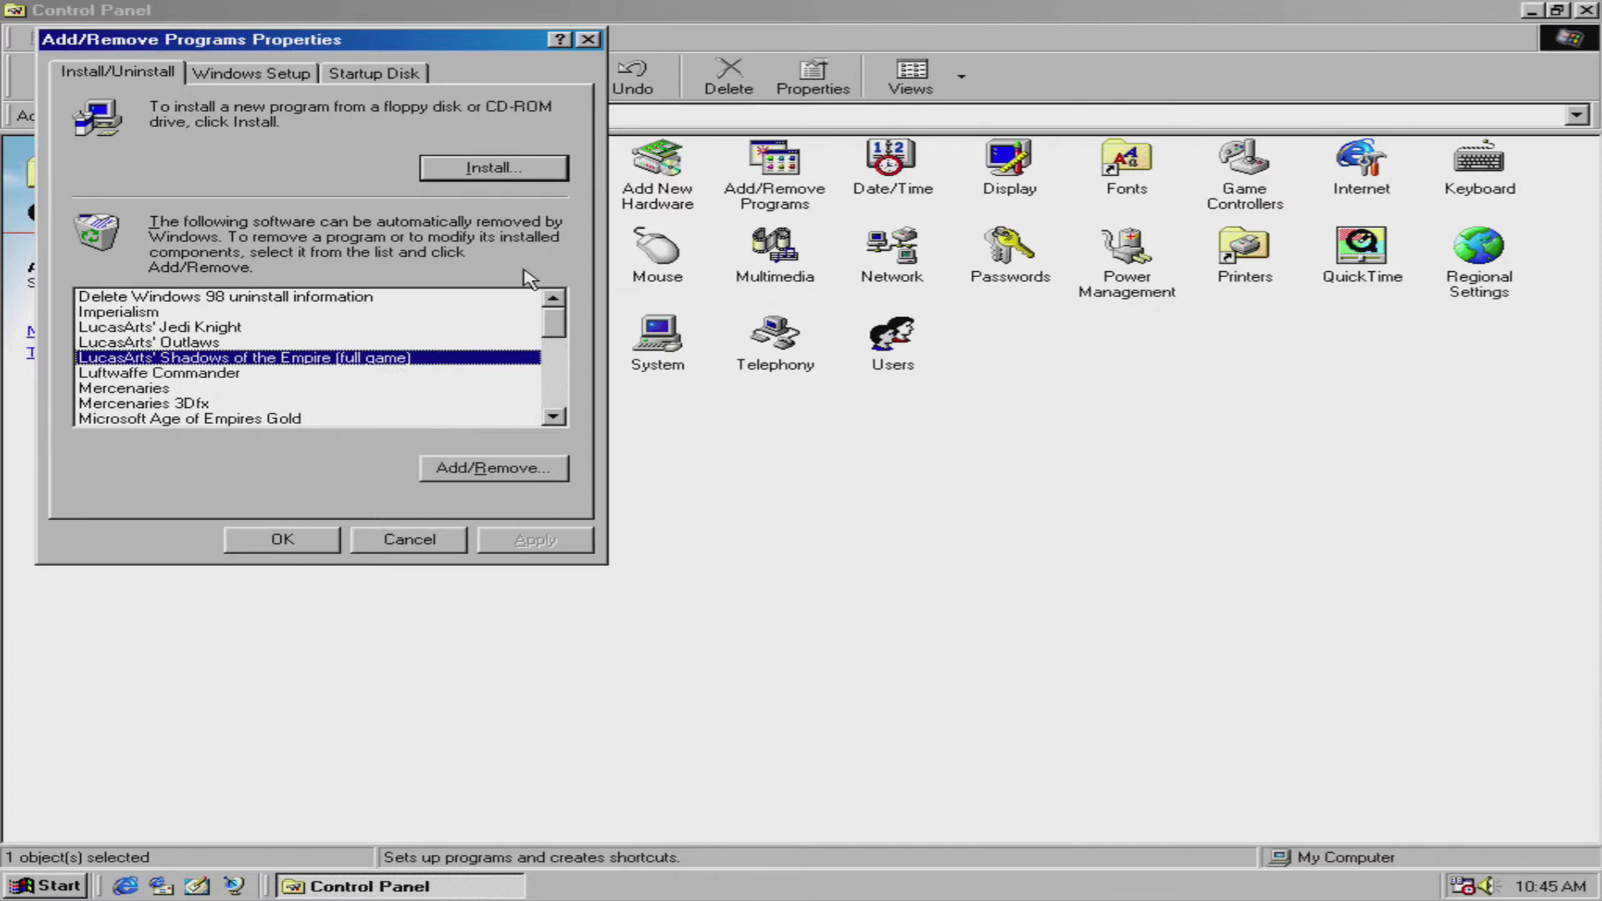
Choose F:\Setup from the Shadows CD as the installer and run it
click(557, 170)
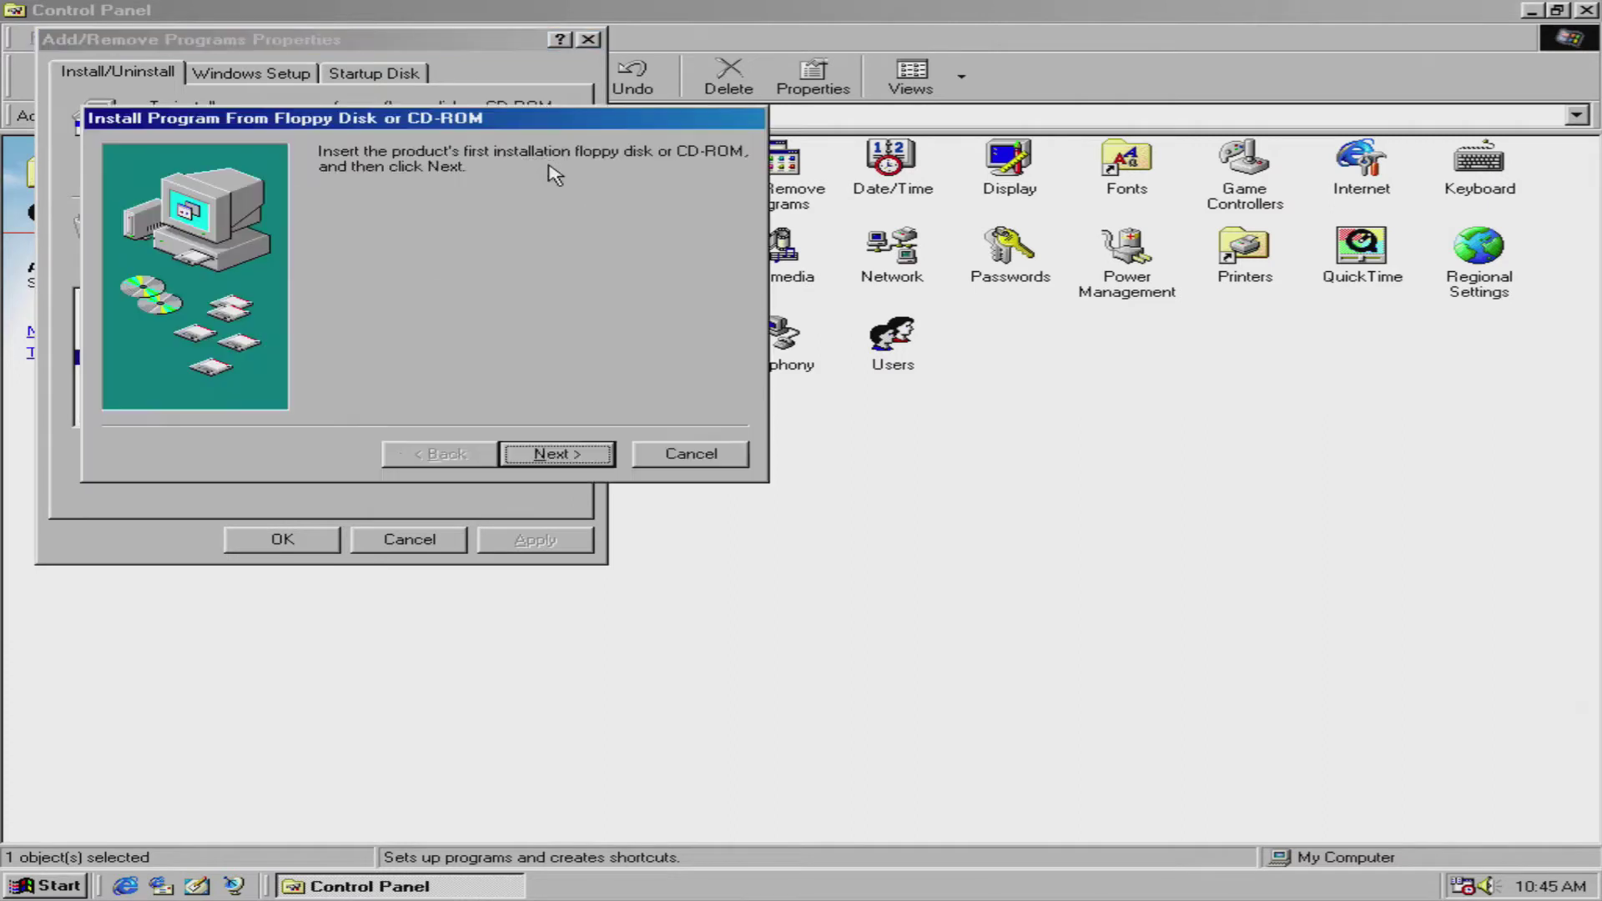
click(558, 457)
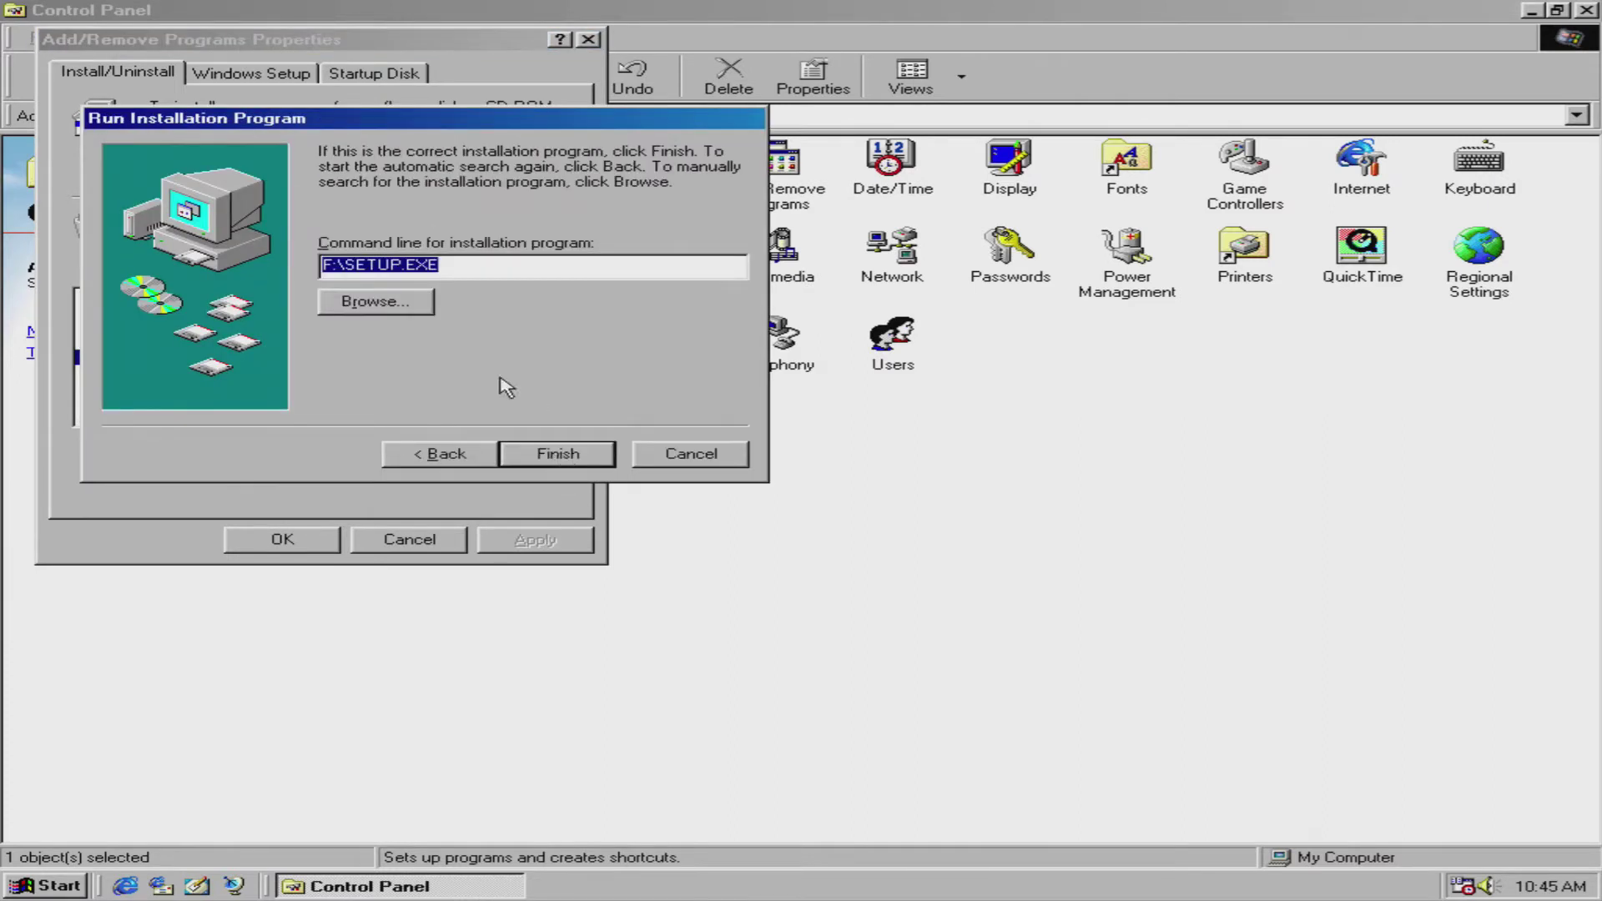
click(338, 302)
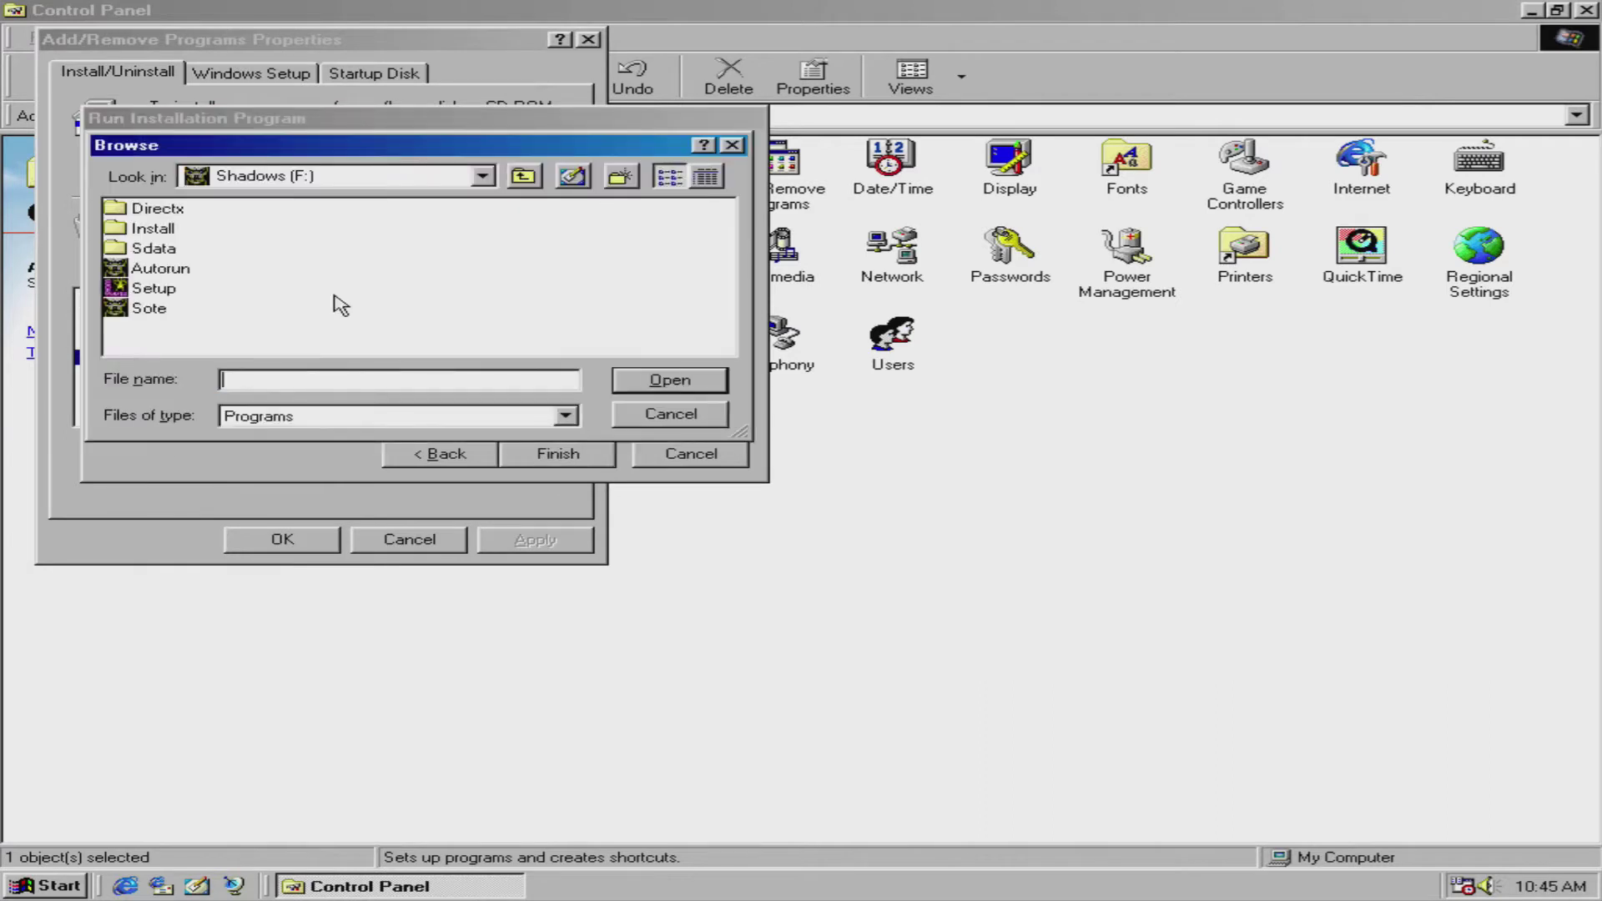
click(147, 295)
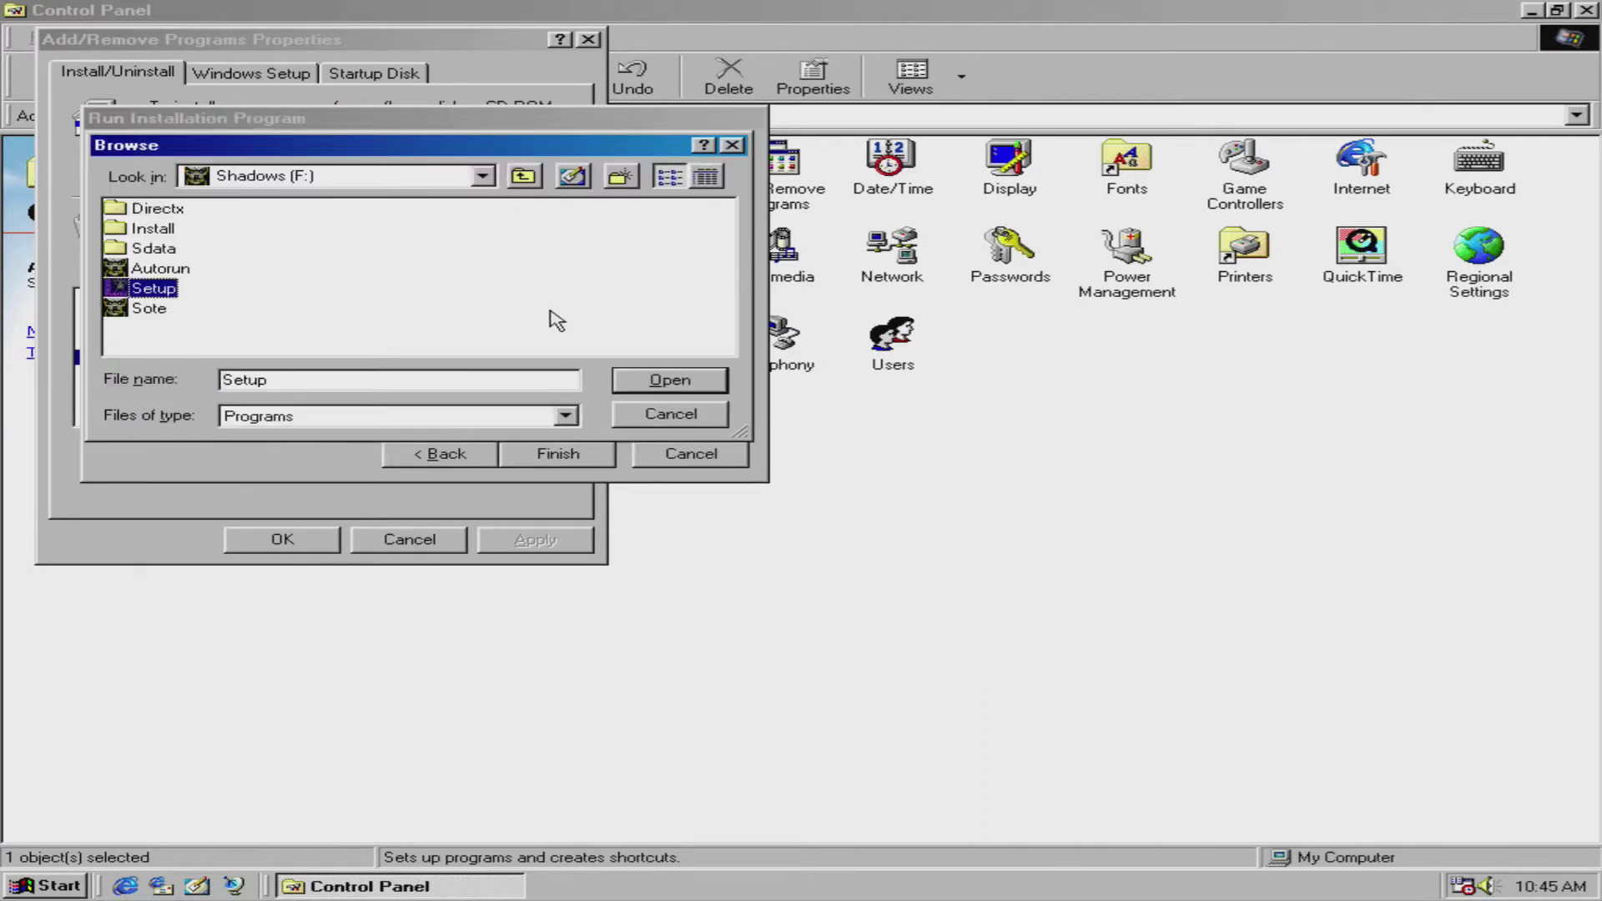
click(634, 384)
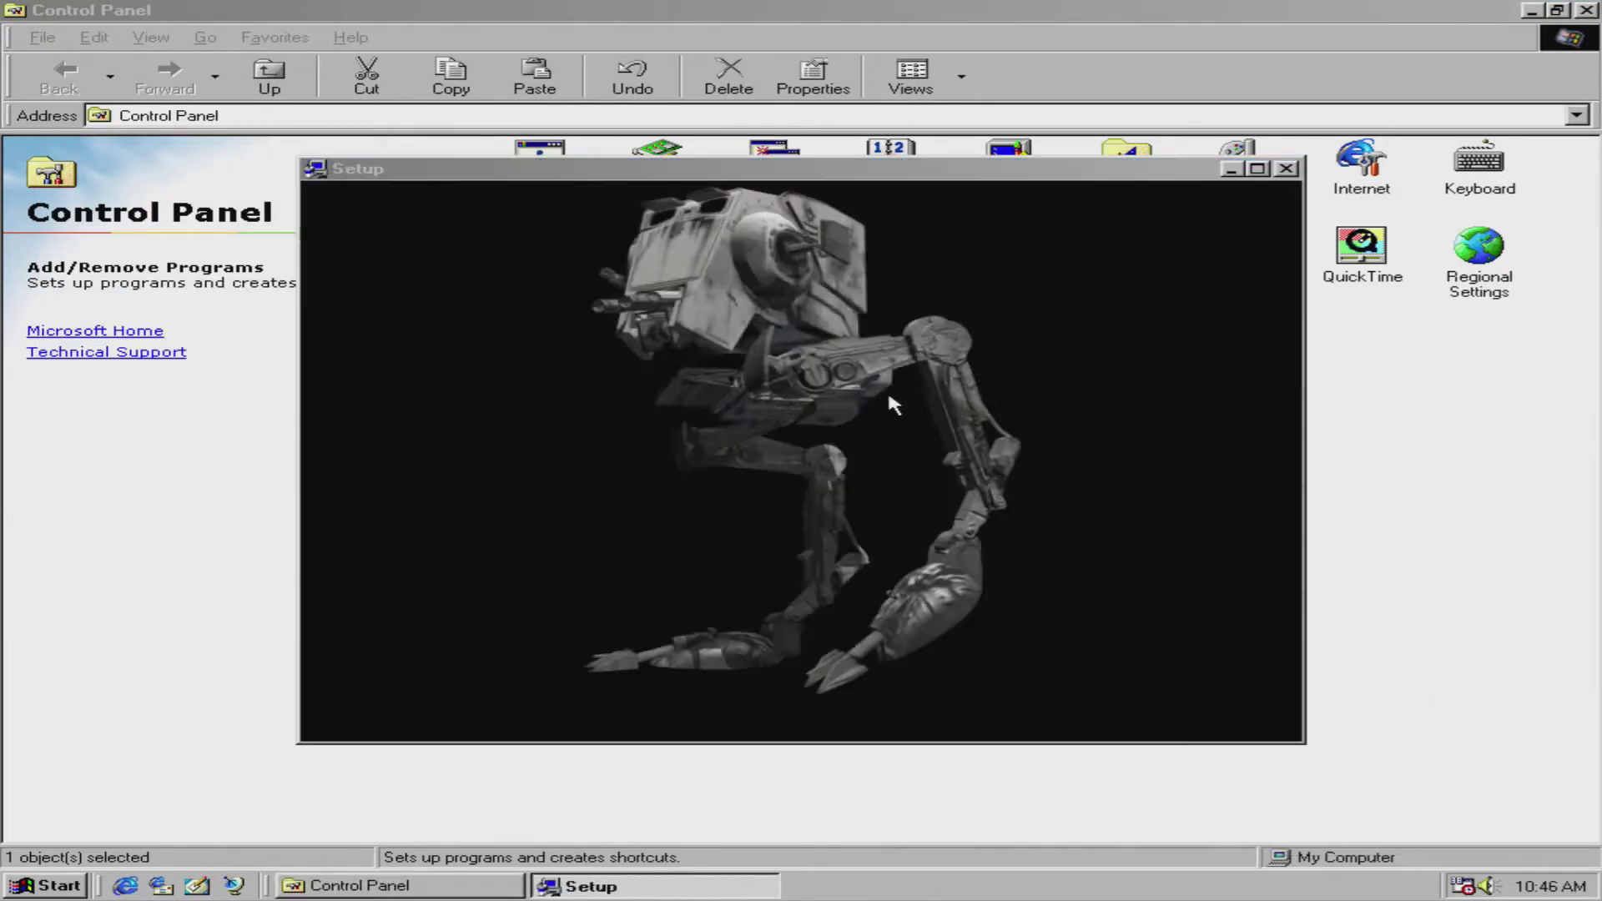
Accept the license and choose the Complete Installation (382 MB) option
click(935, 639)
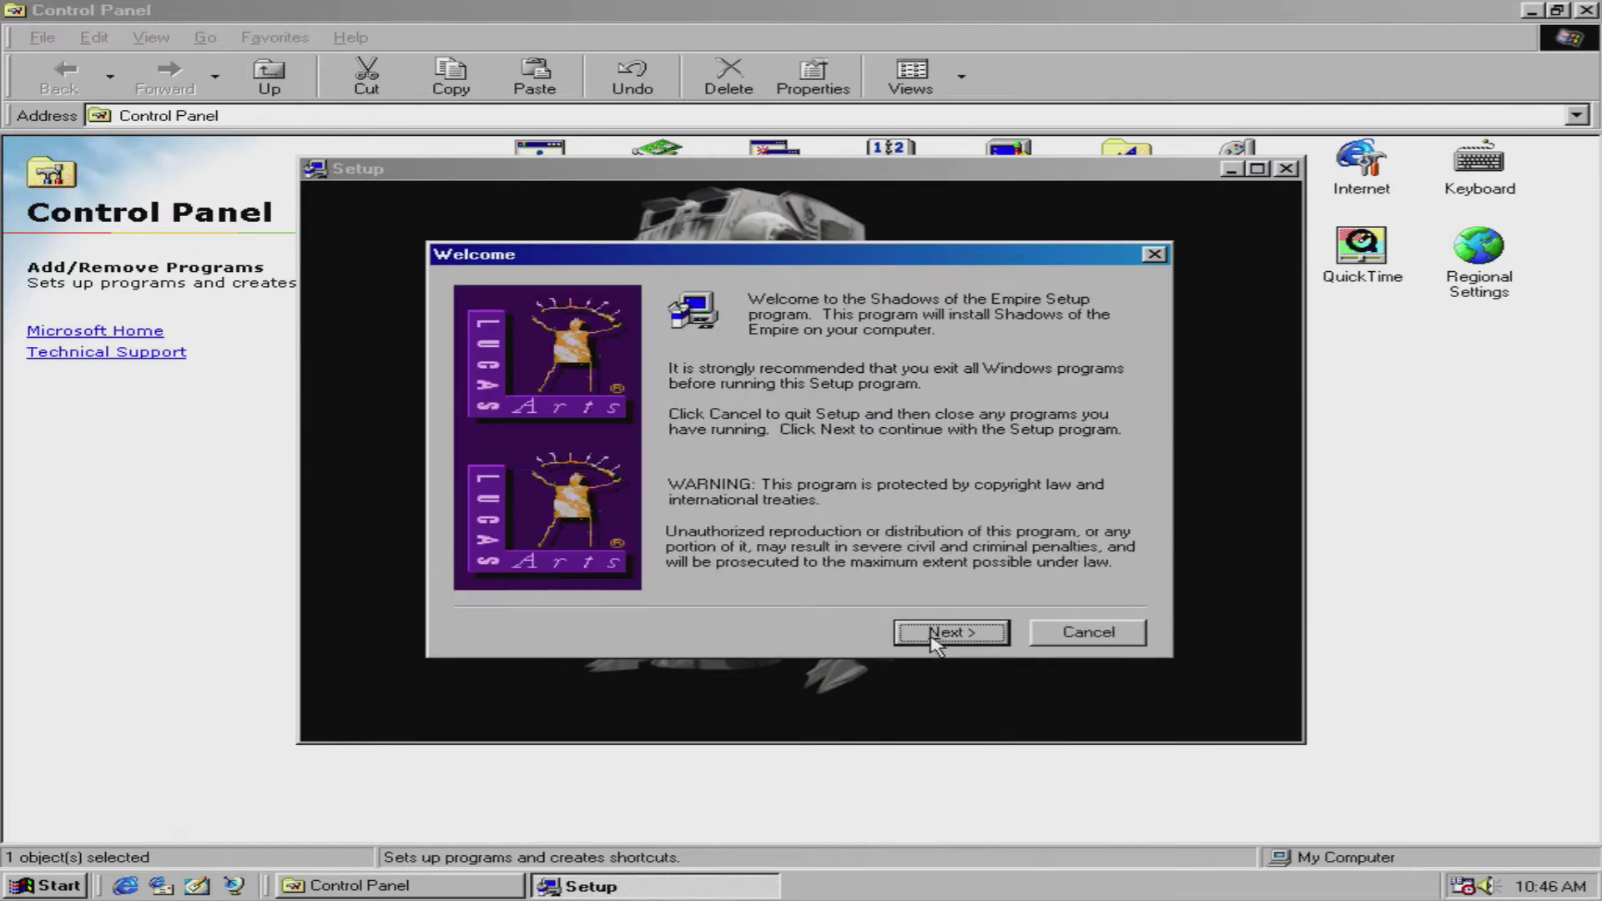
click(943, 637)
click(934, 639)
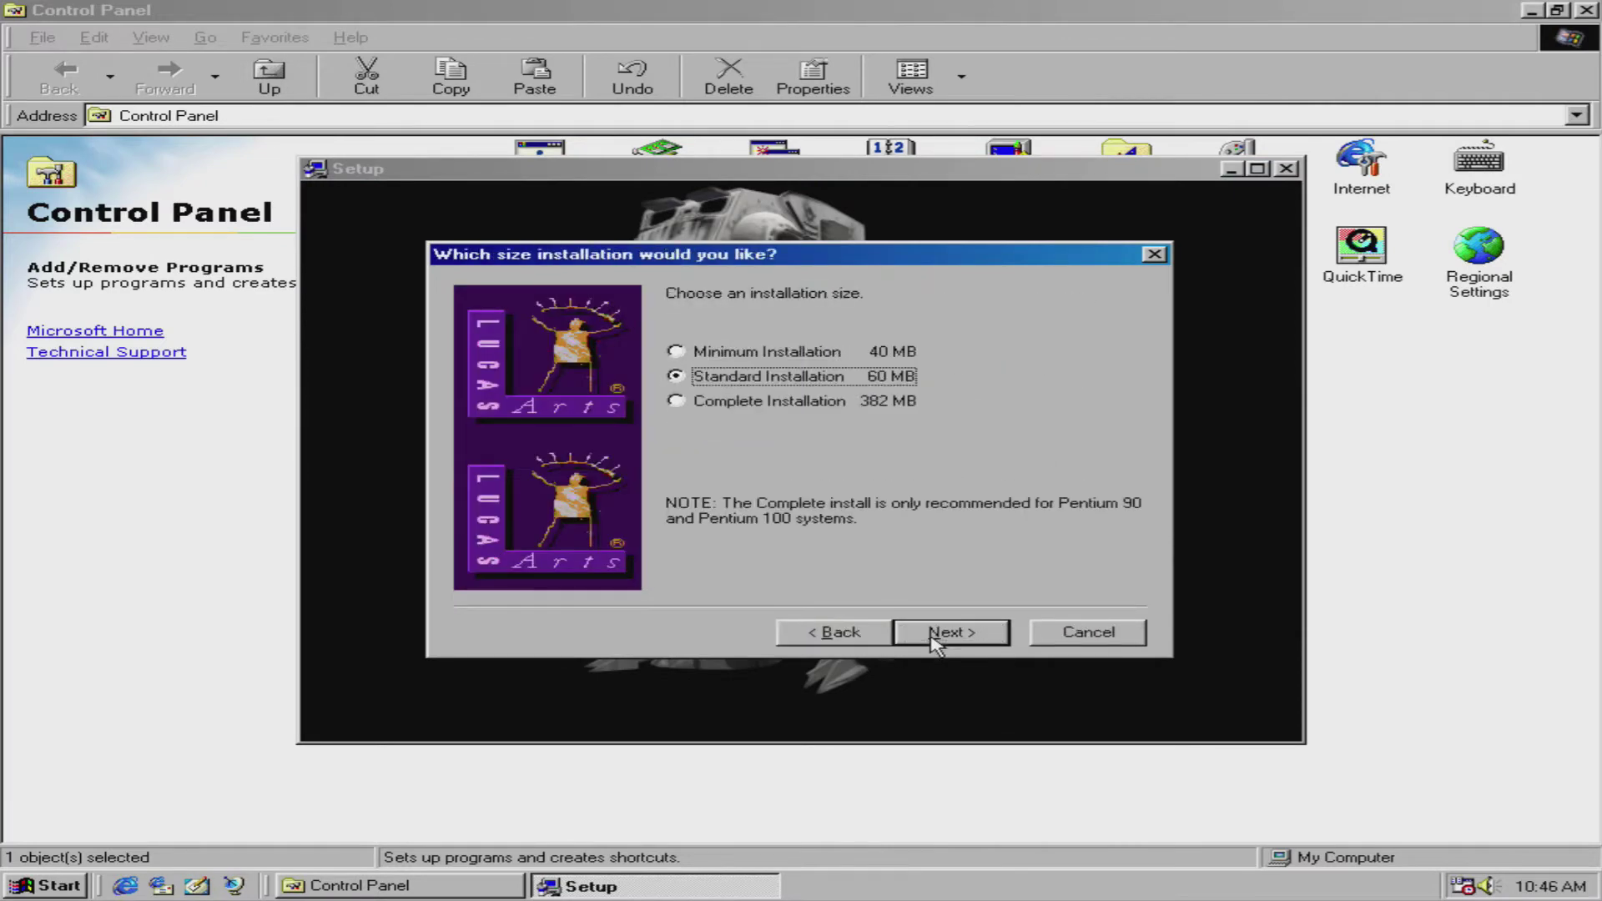
click(867, 404)
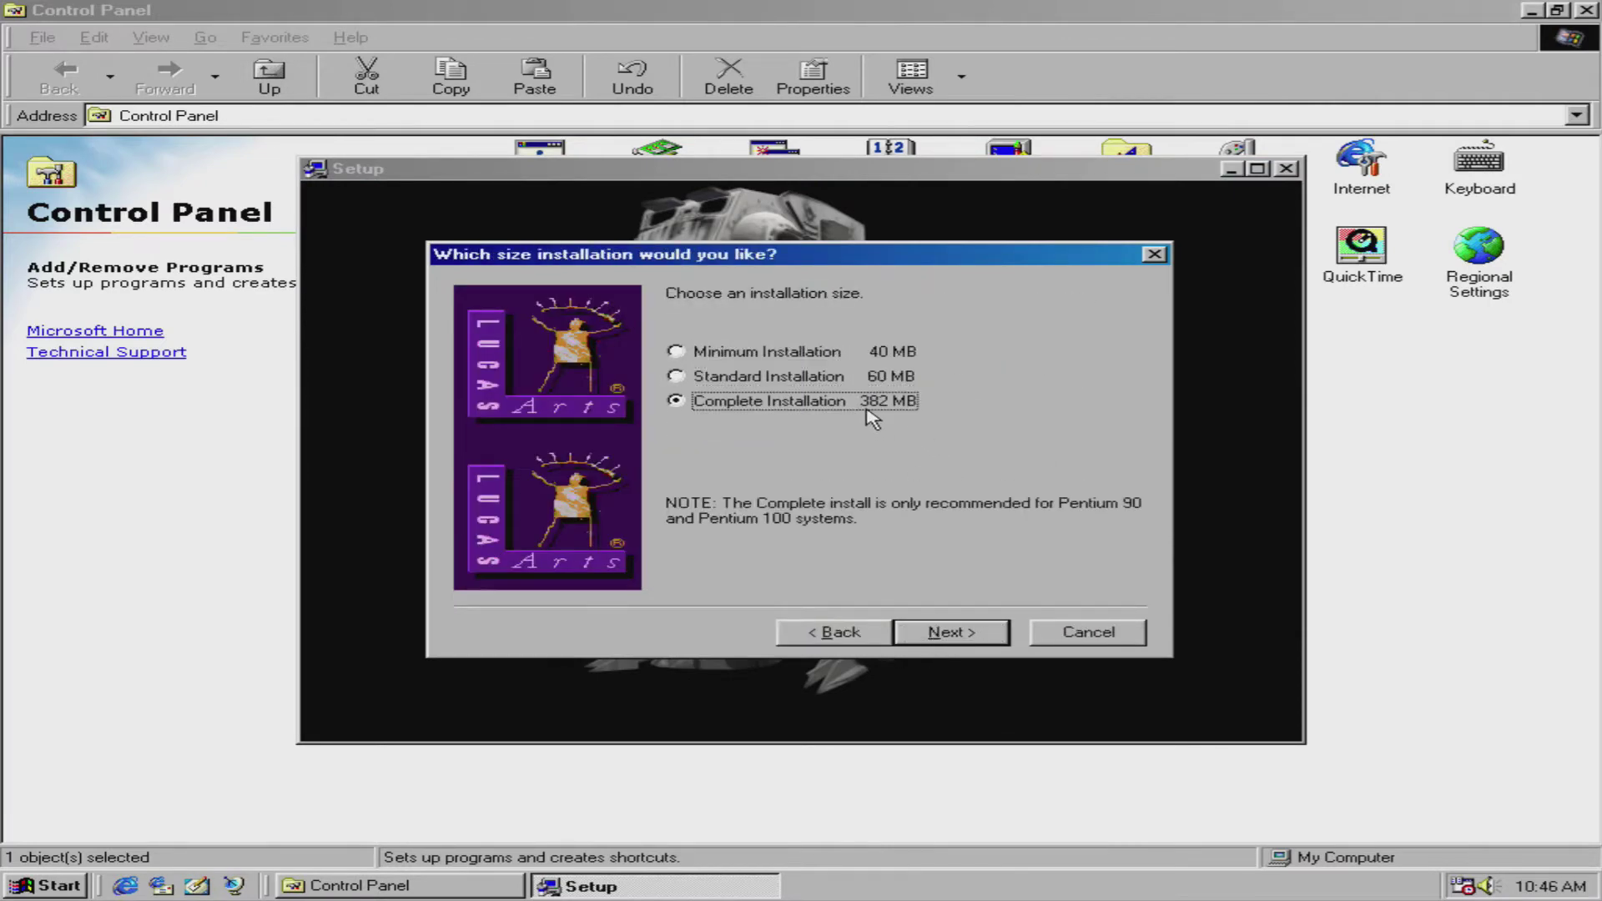
click(943, 634)
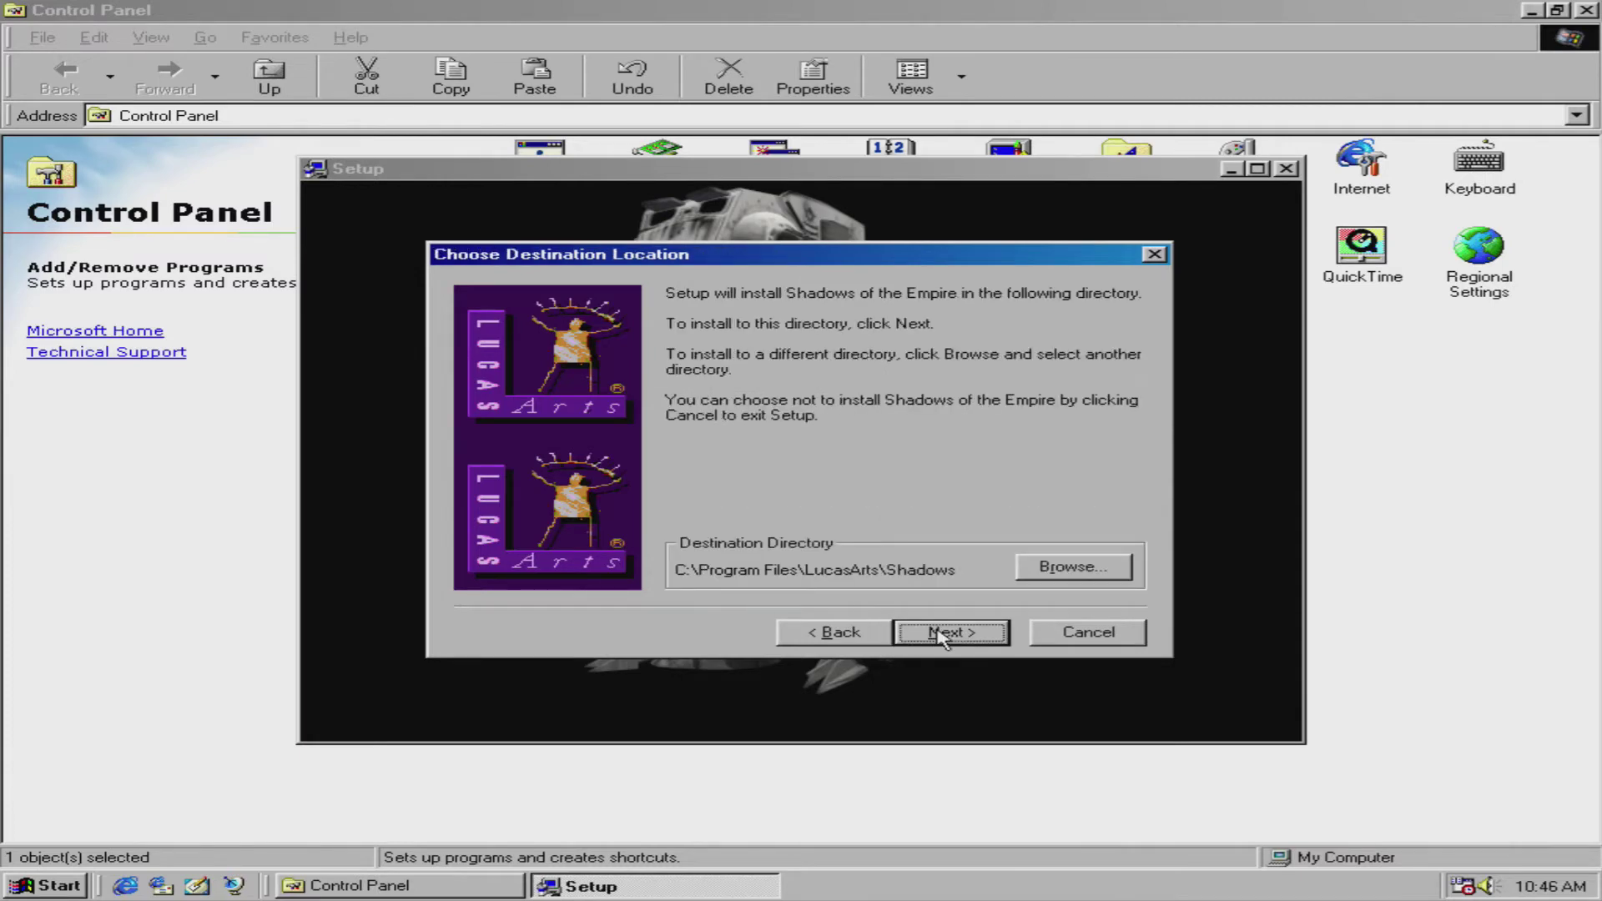
Set the install destination to d:\games
click(1059, 572)
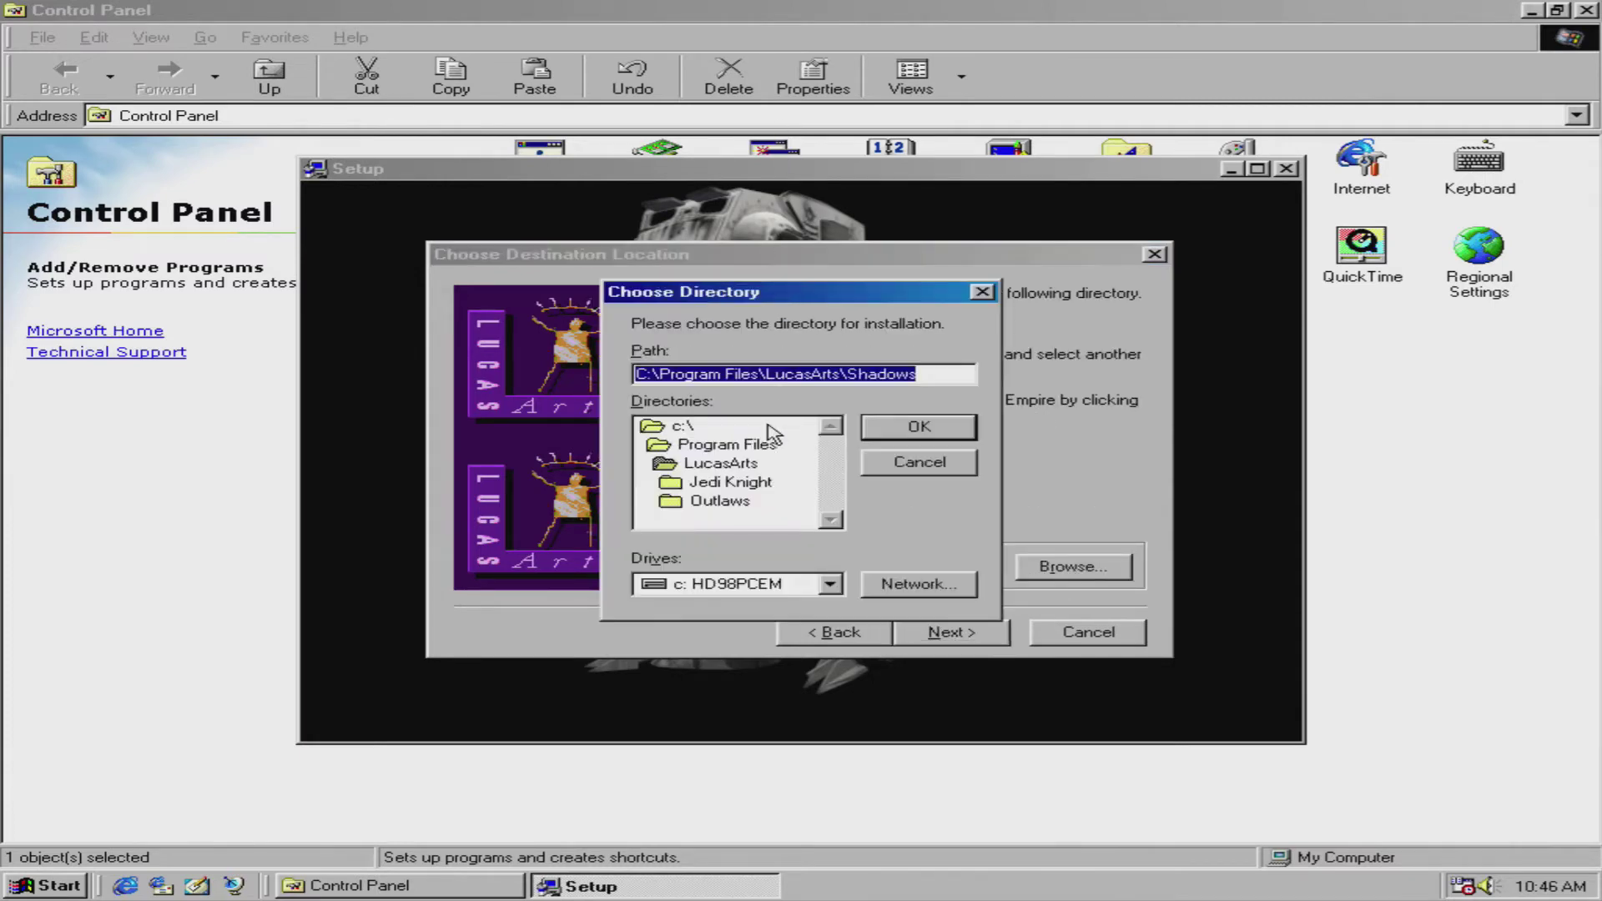
click(831, 589)
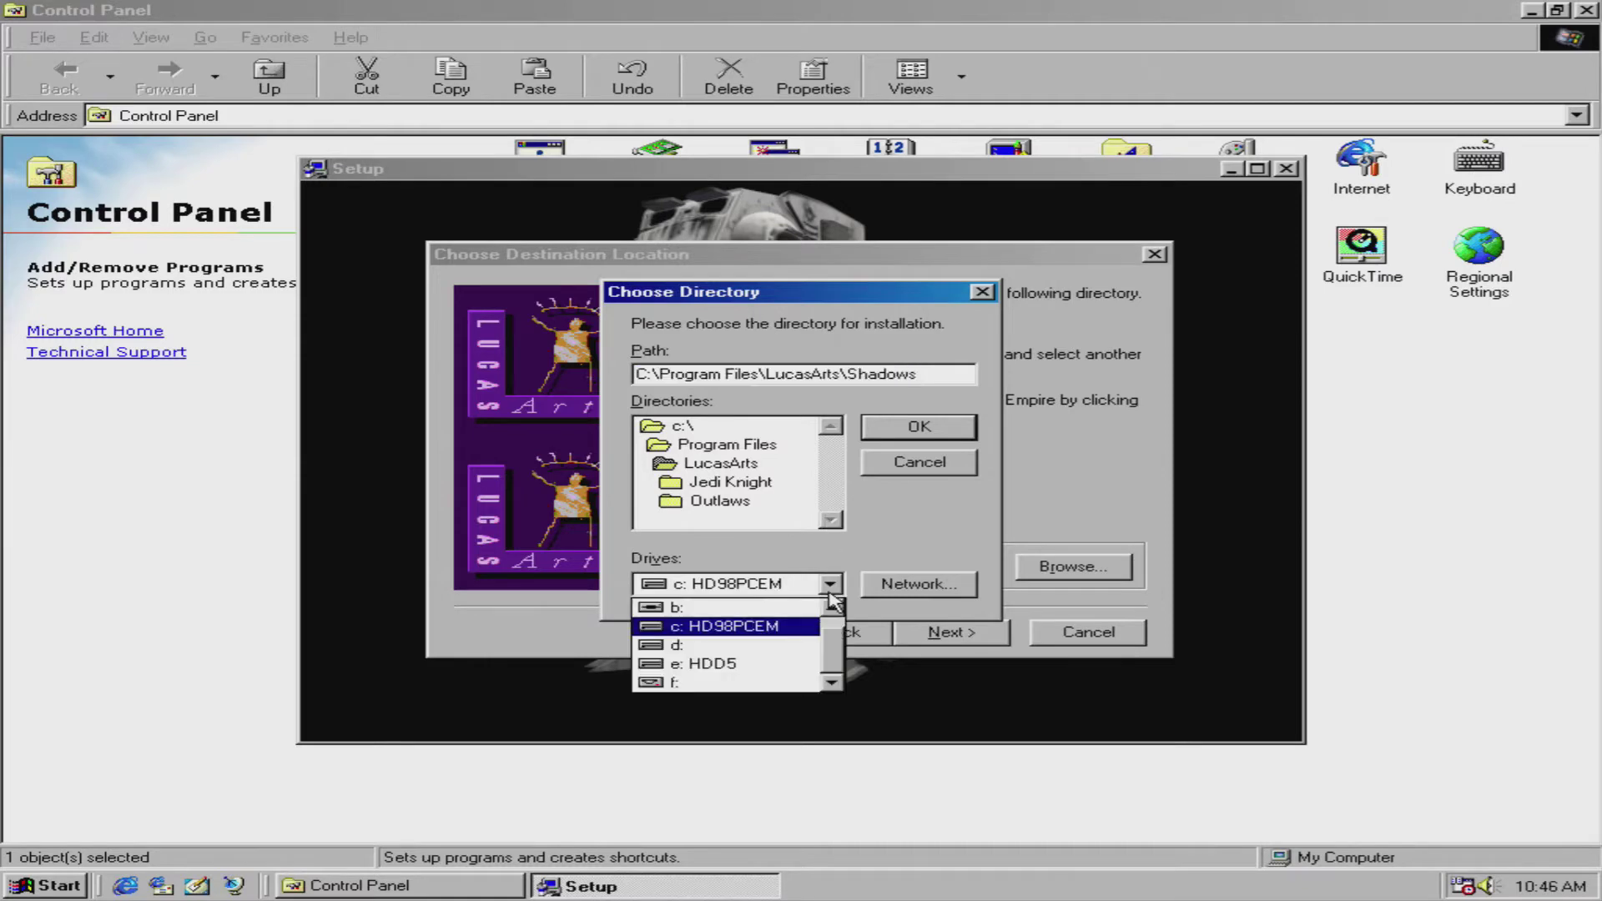
click(797, 646)
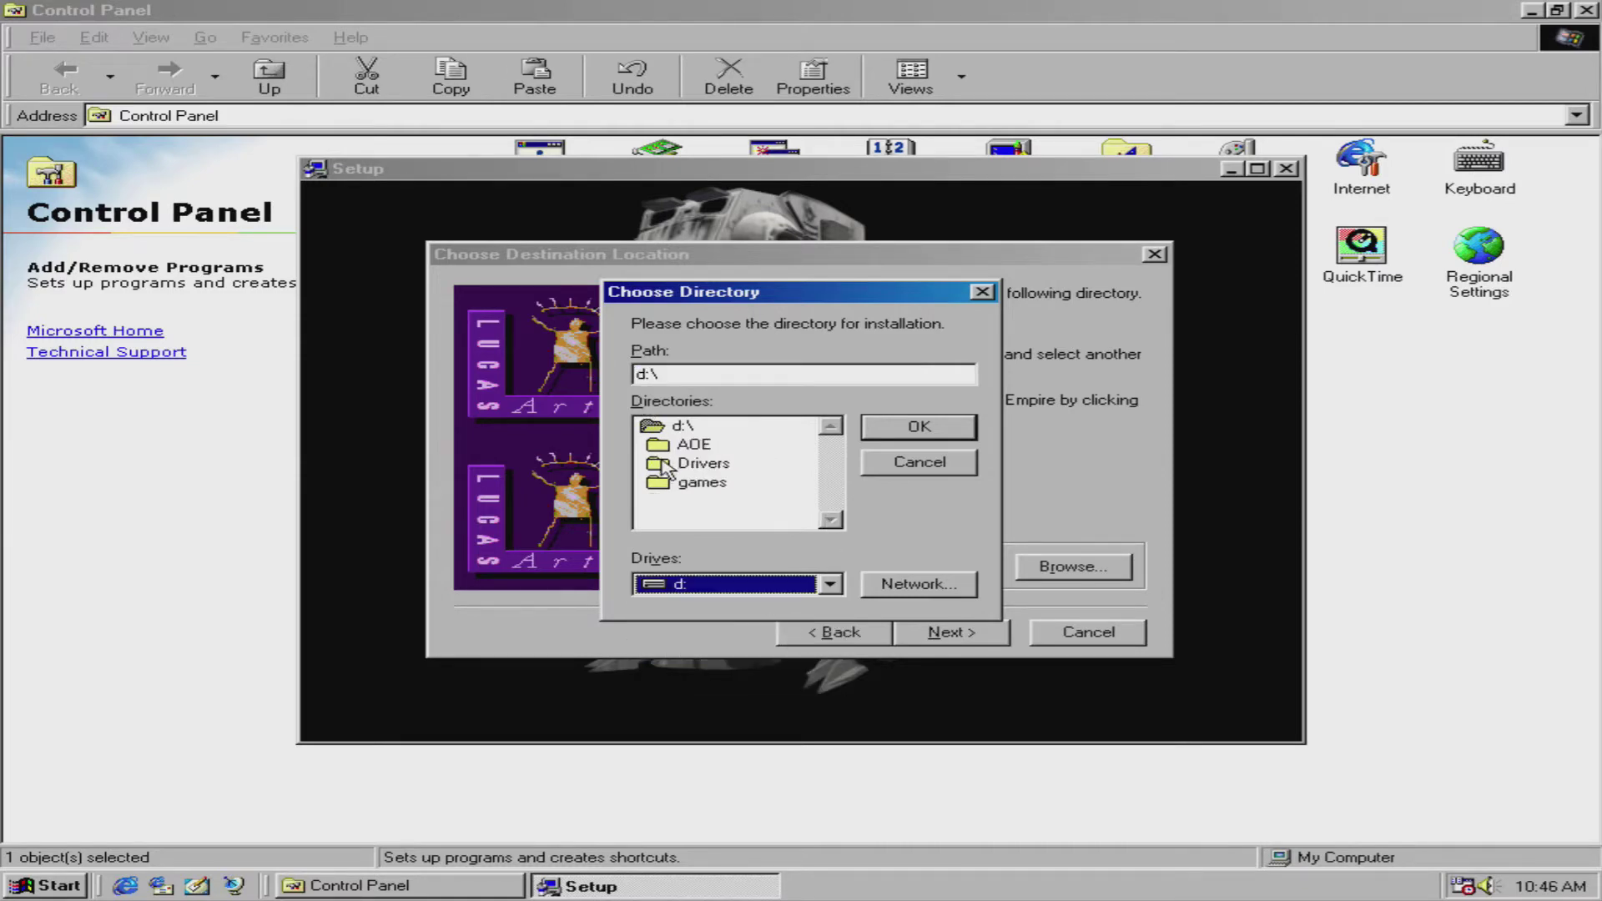
click(685, 484)
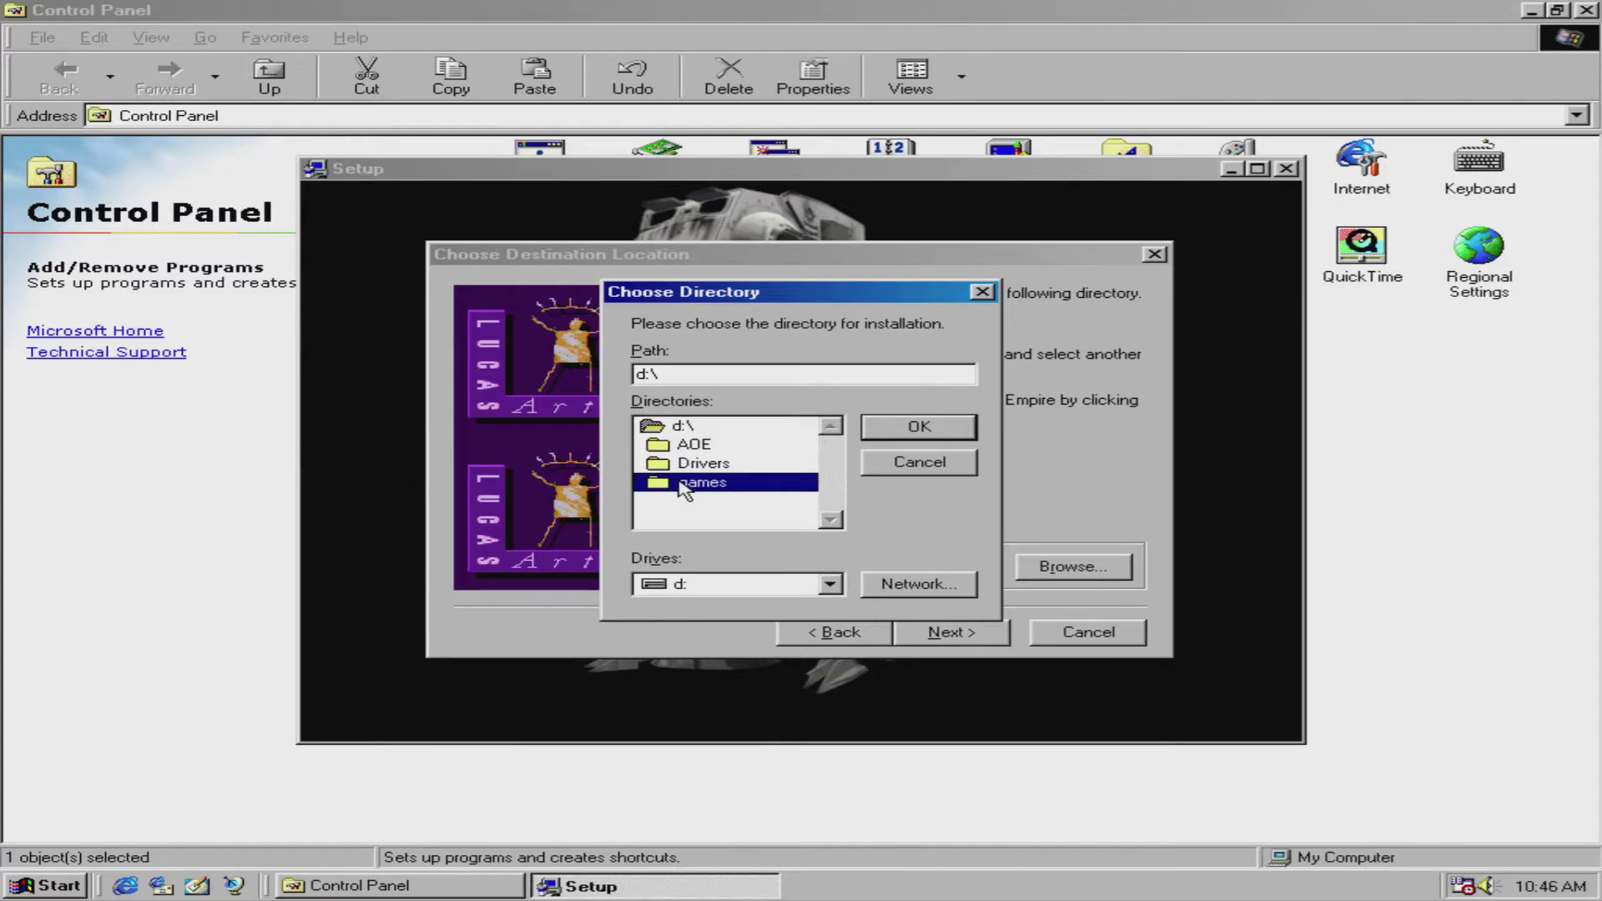
click(918, 432)
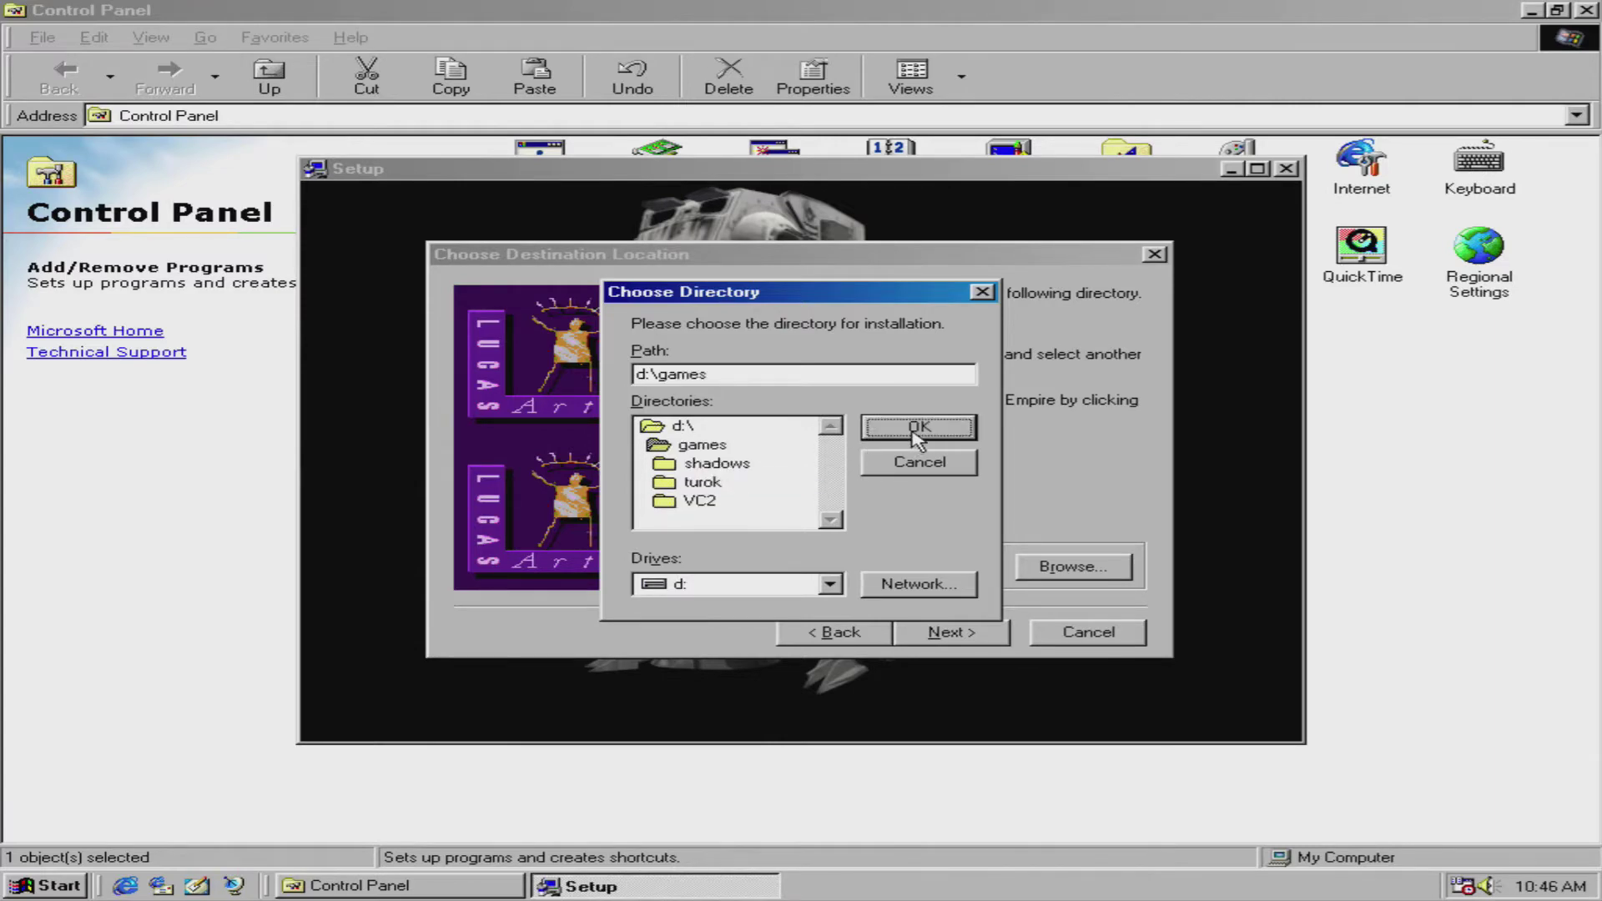
click(915, 430)
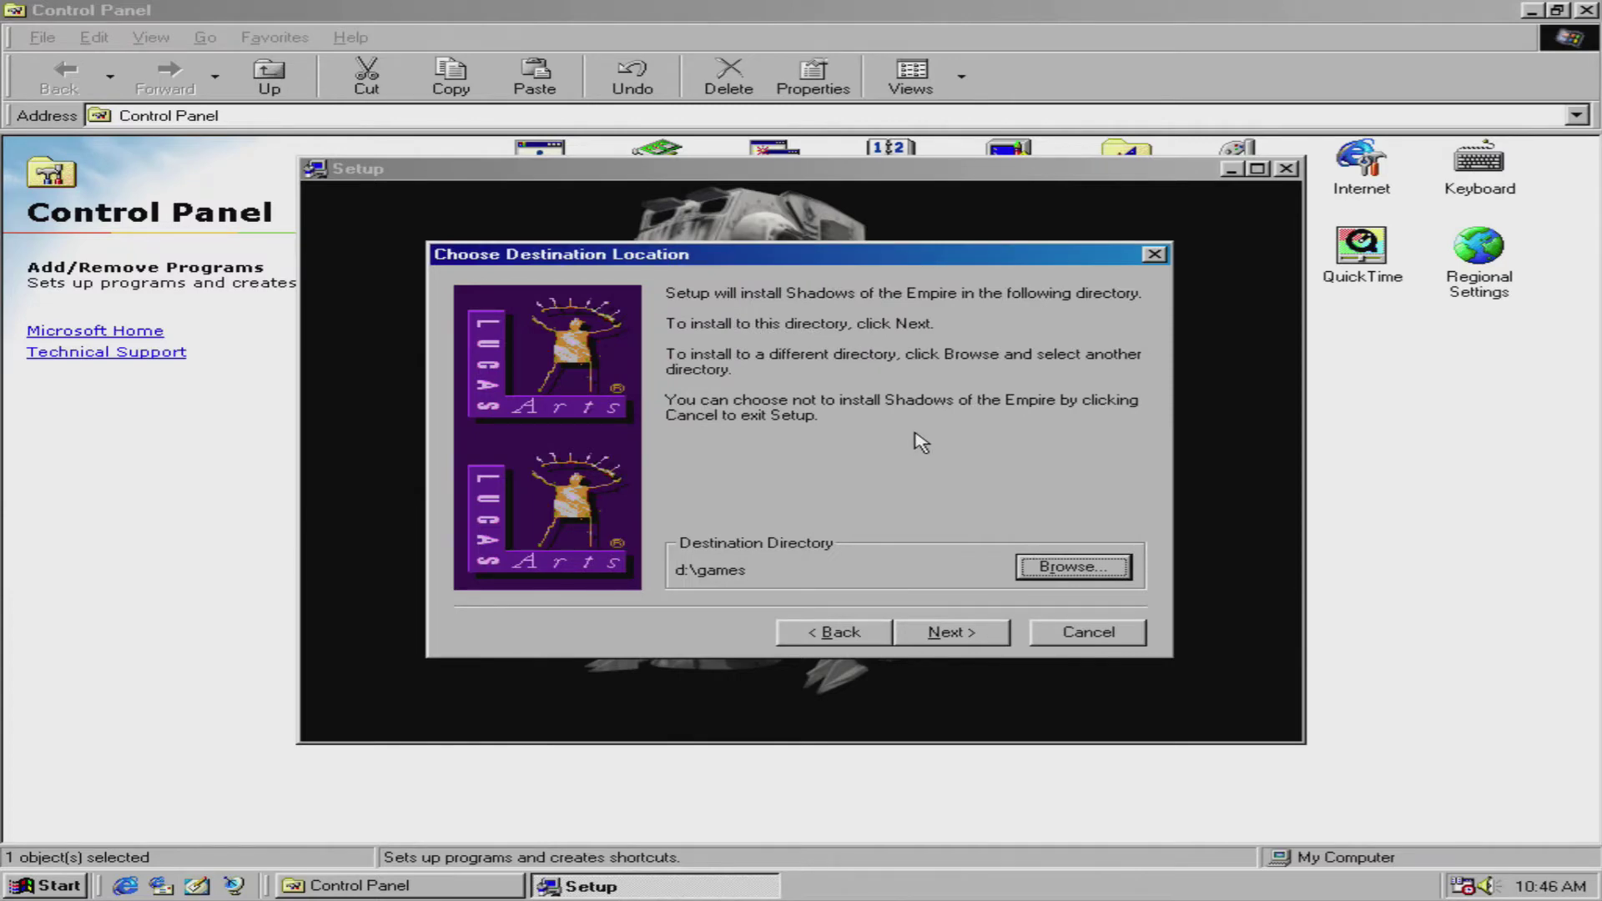
Change the destination to d:\games\shadows and continue to the Start Copying Files summary
click(1071, 567)
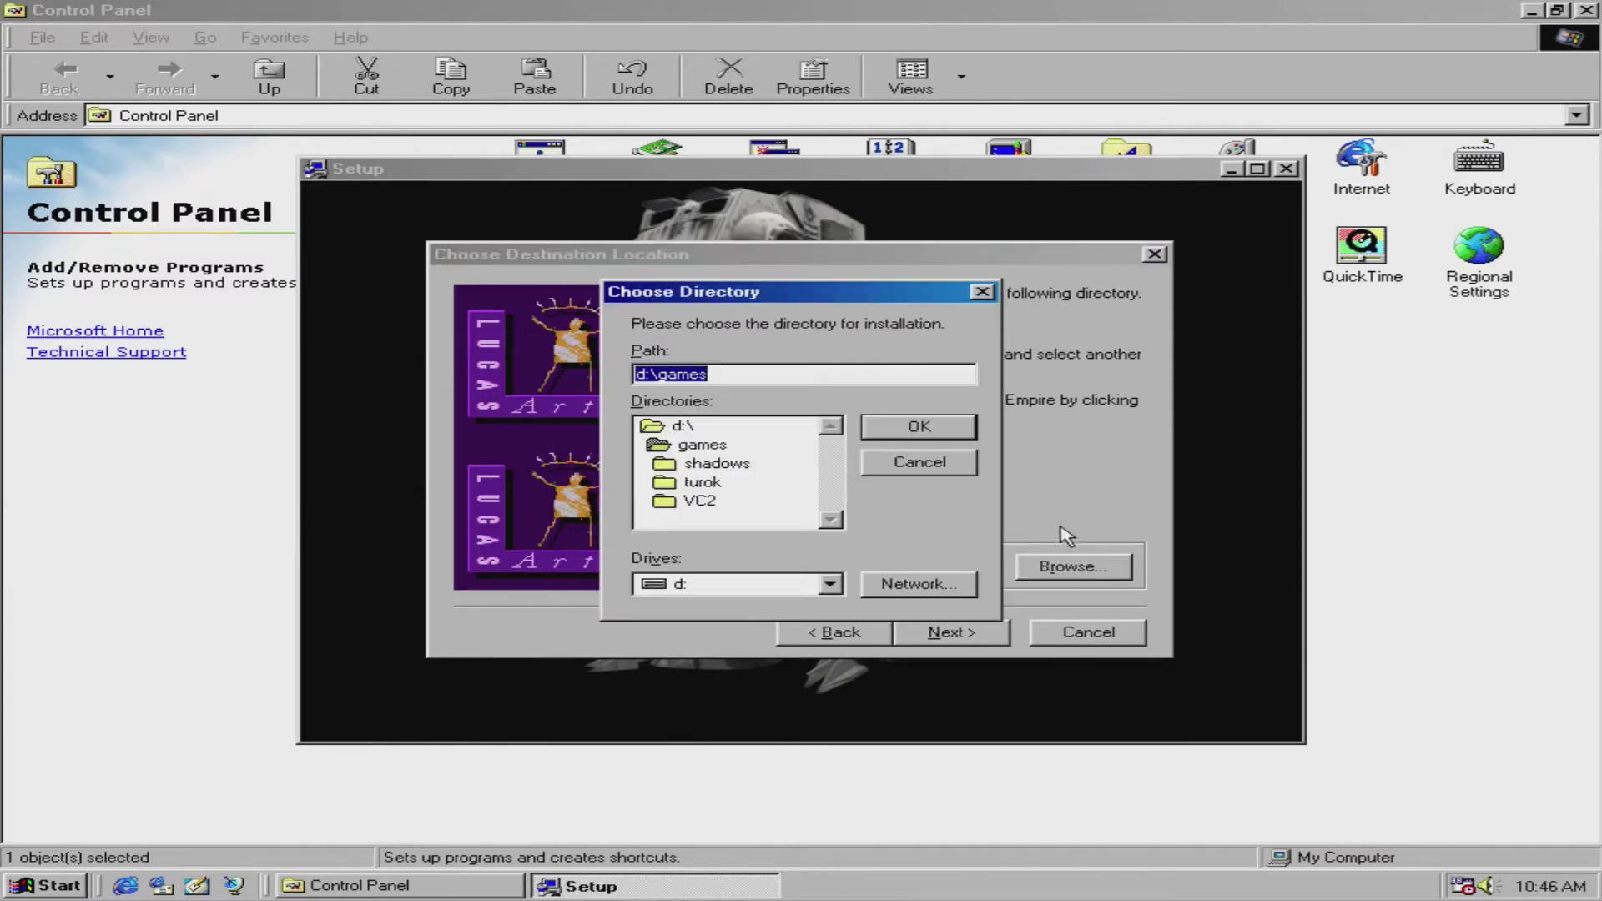
click(811, 375)
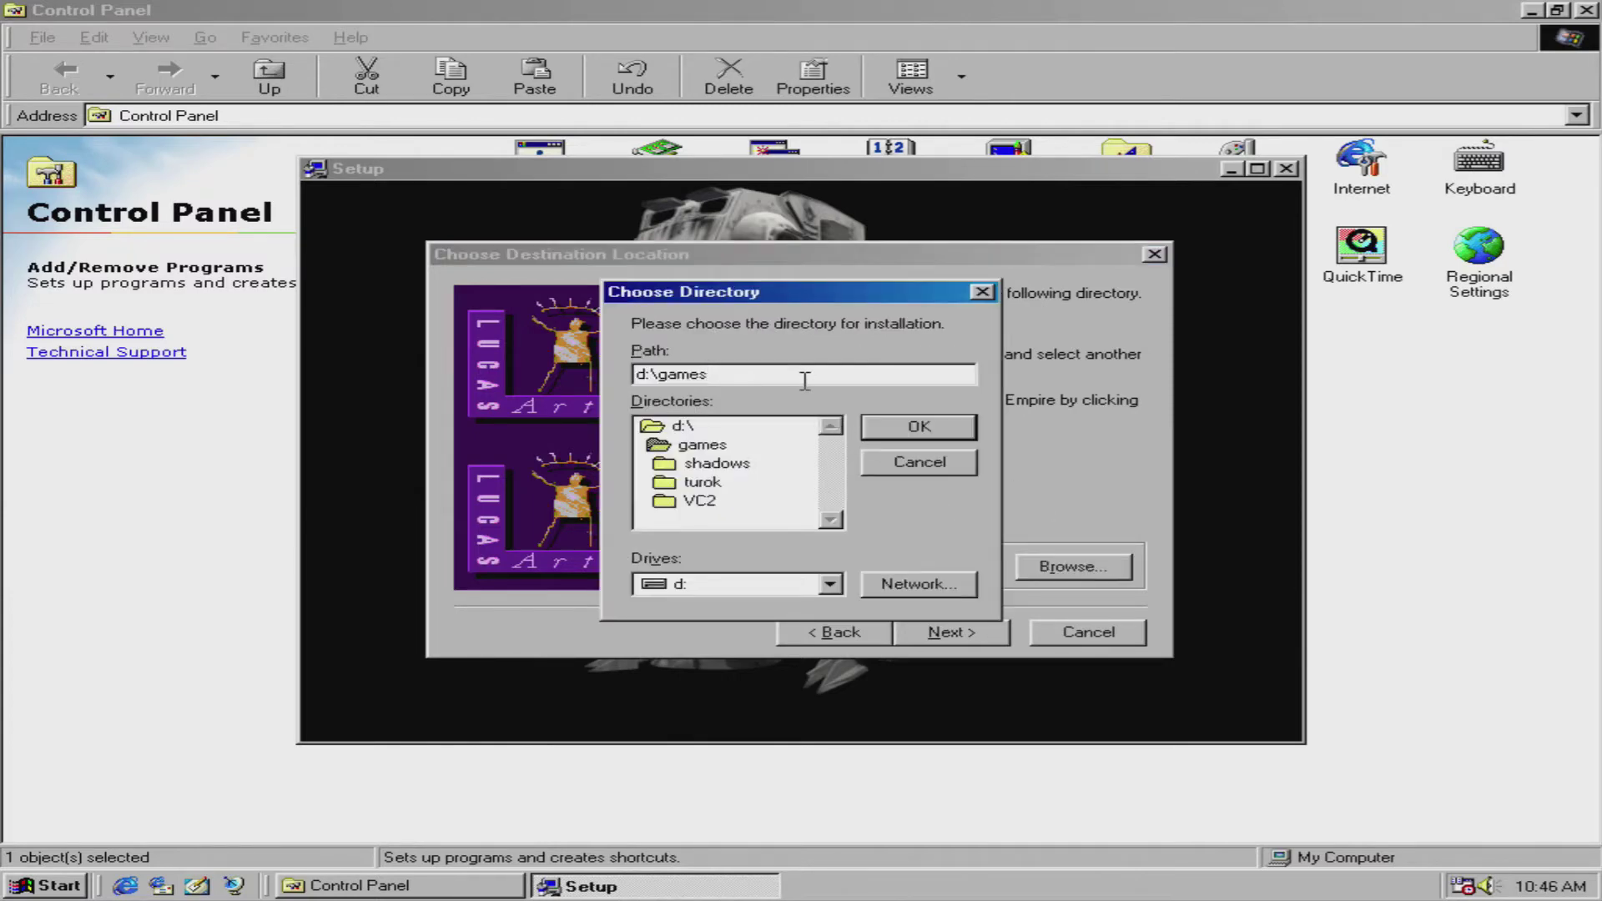
click(699, 467)
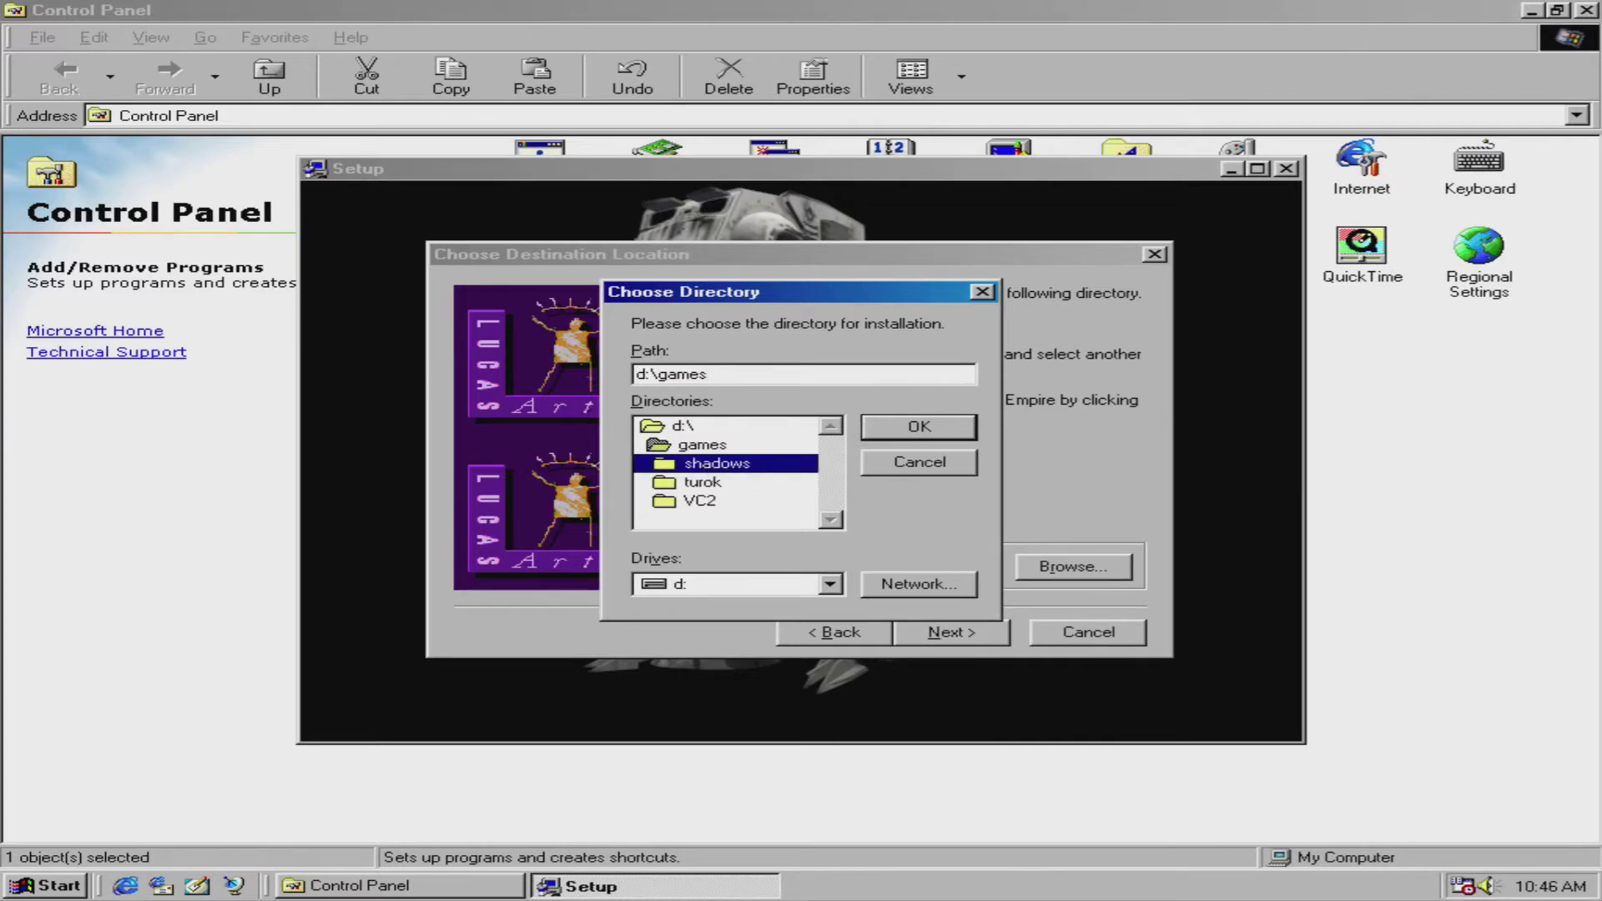
click(908, 433)
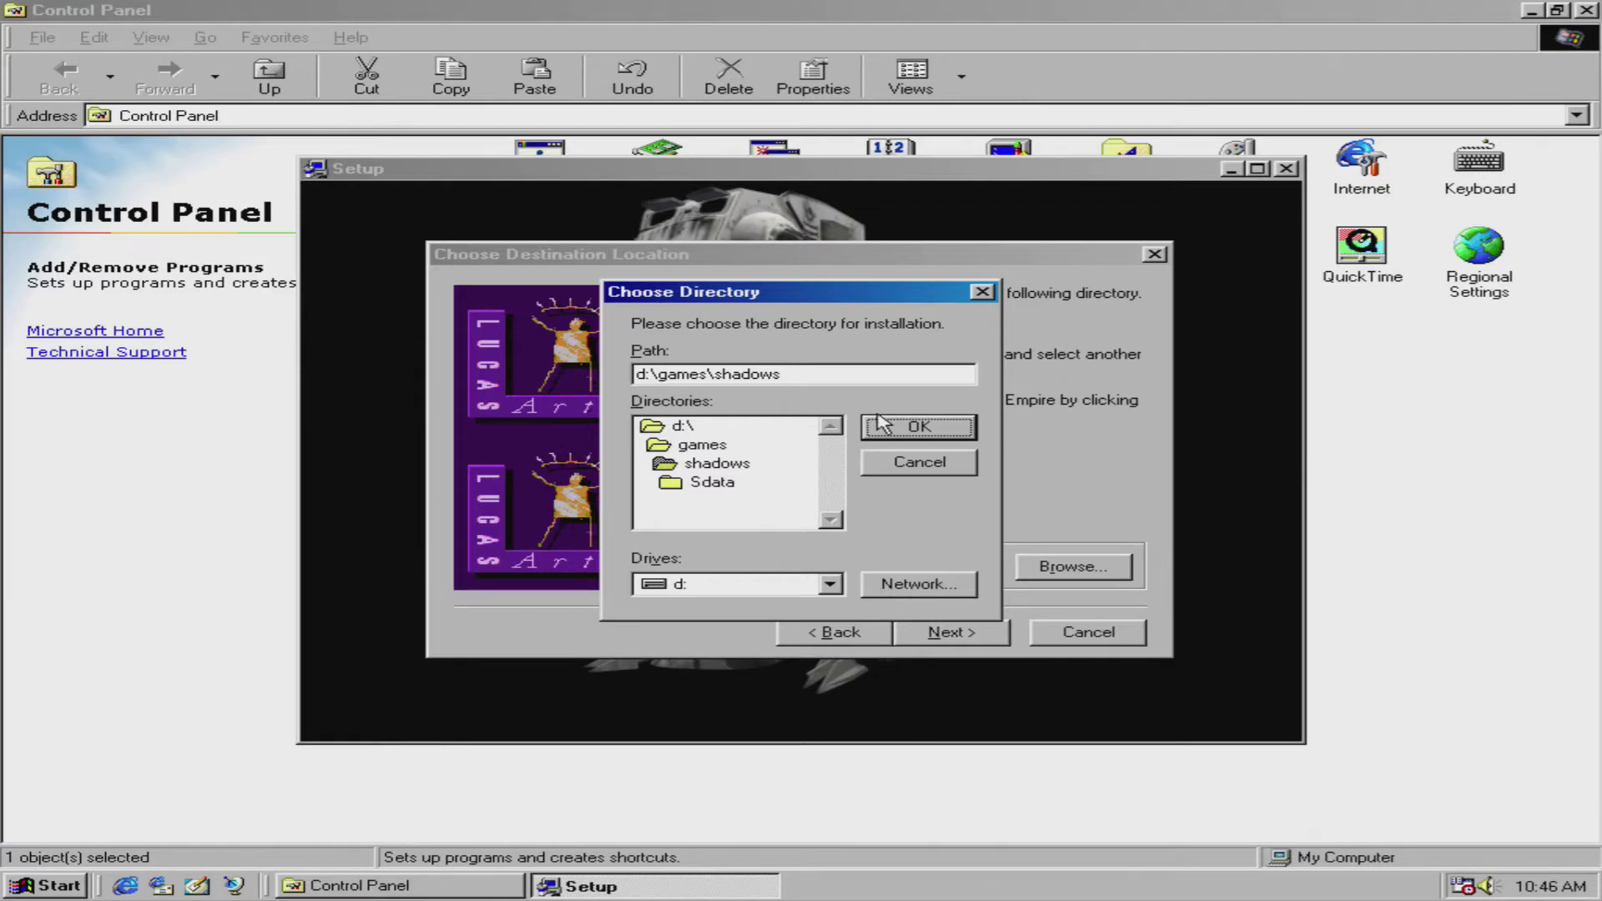
click(884, 425)
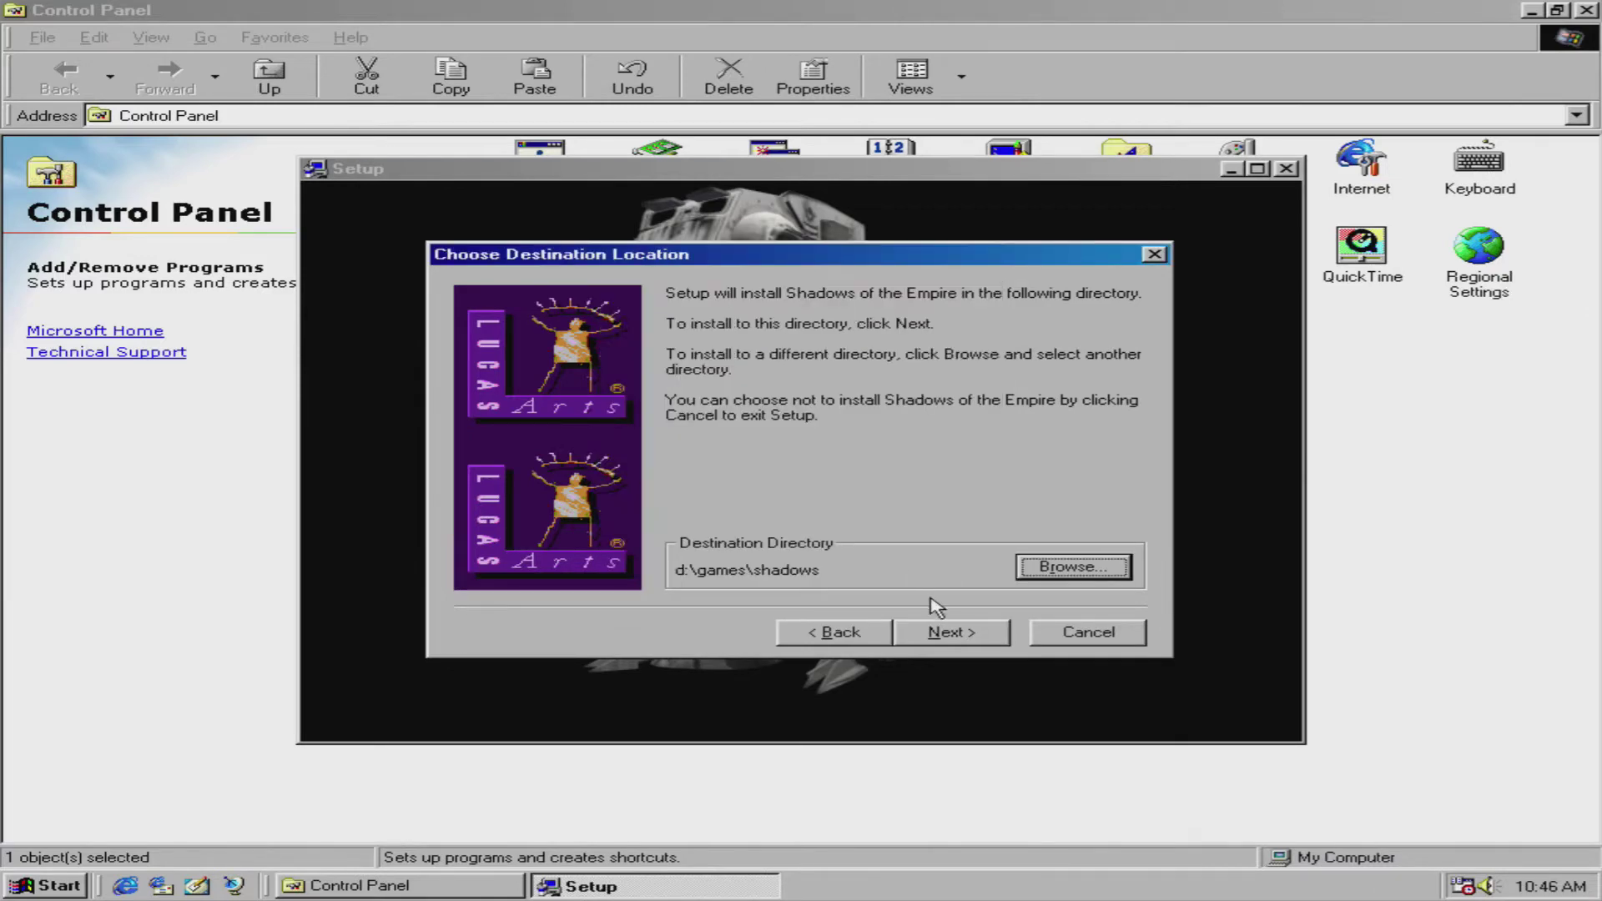
click(945, 631)
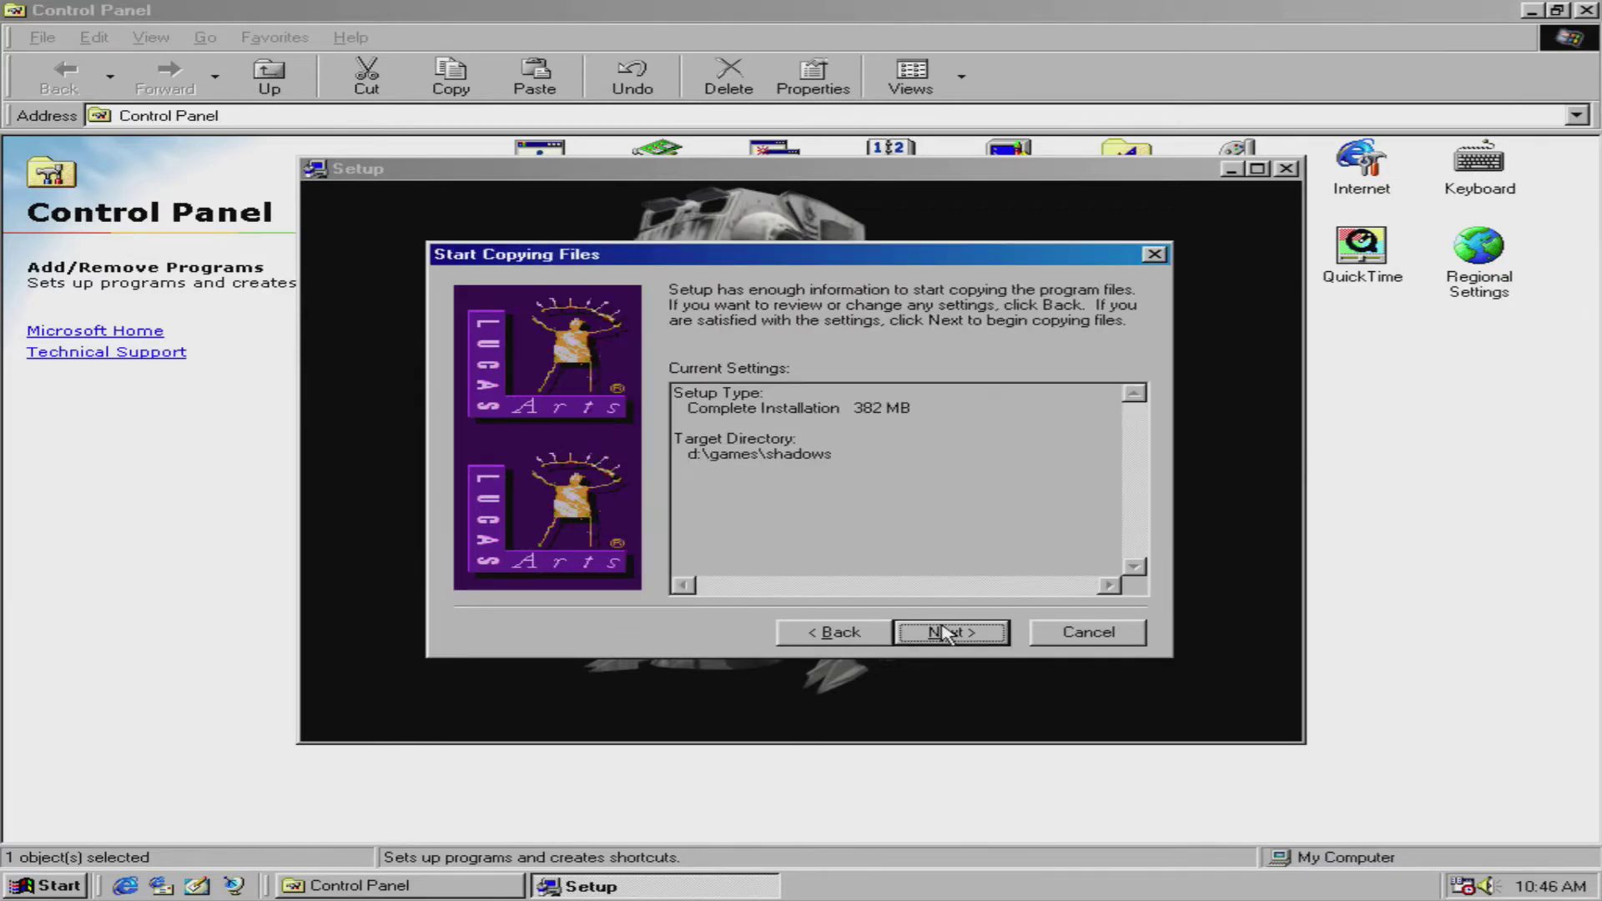
Start copying the Complete Installation files into d:\games\shadows
click(945, 631)
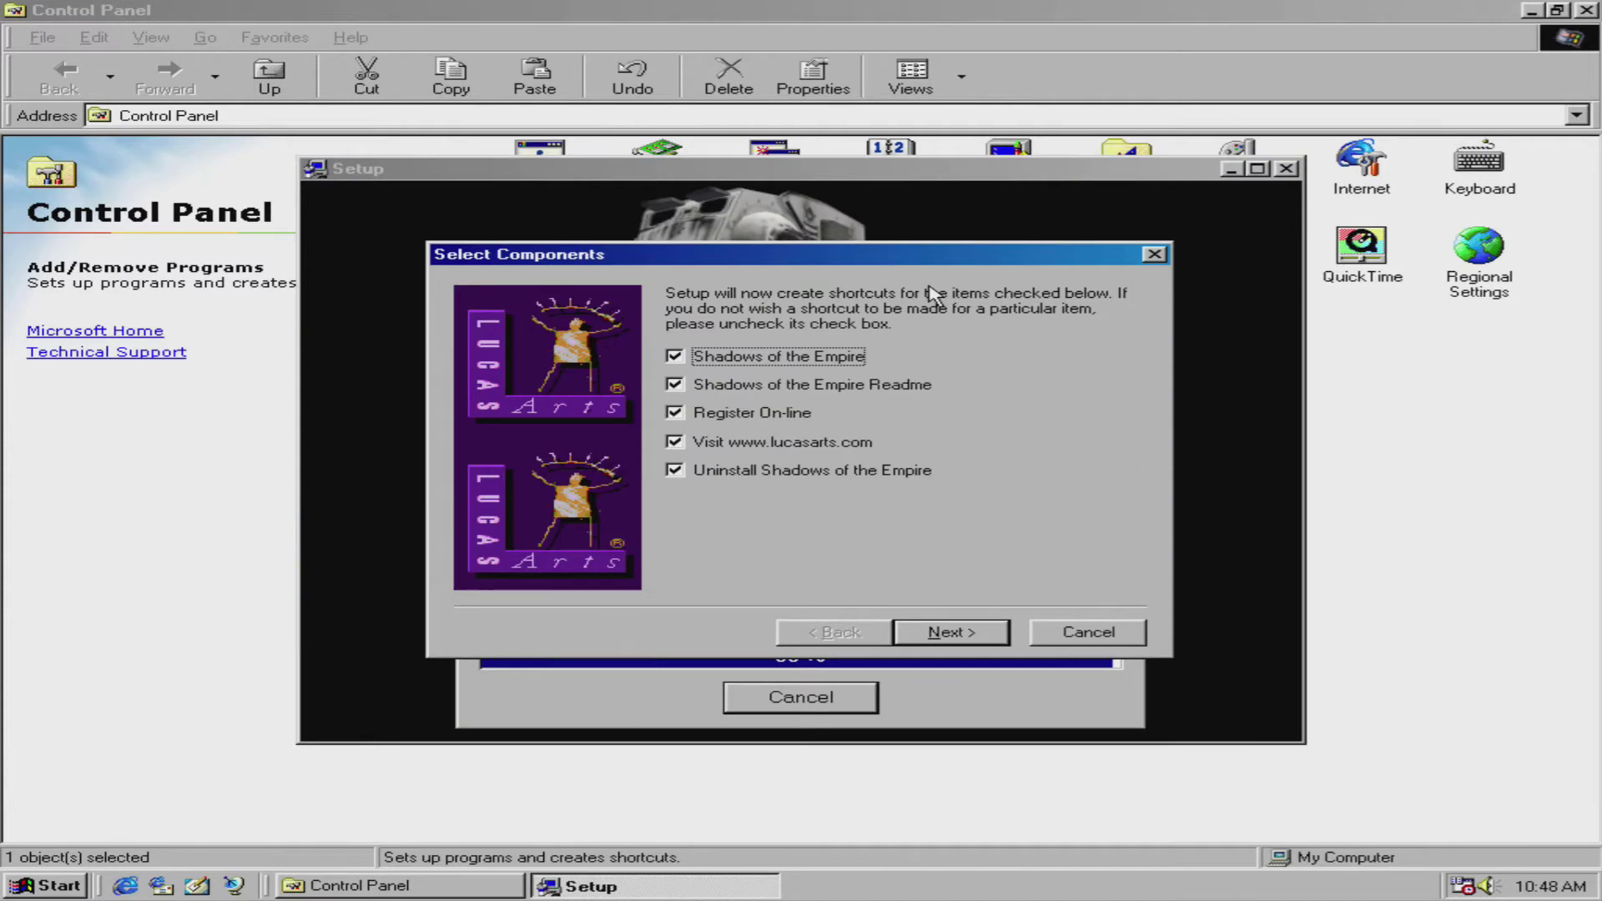
click(978, 641)
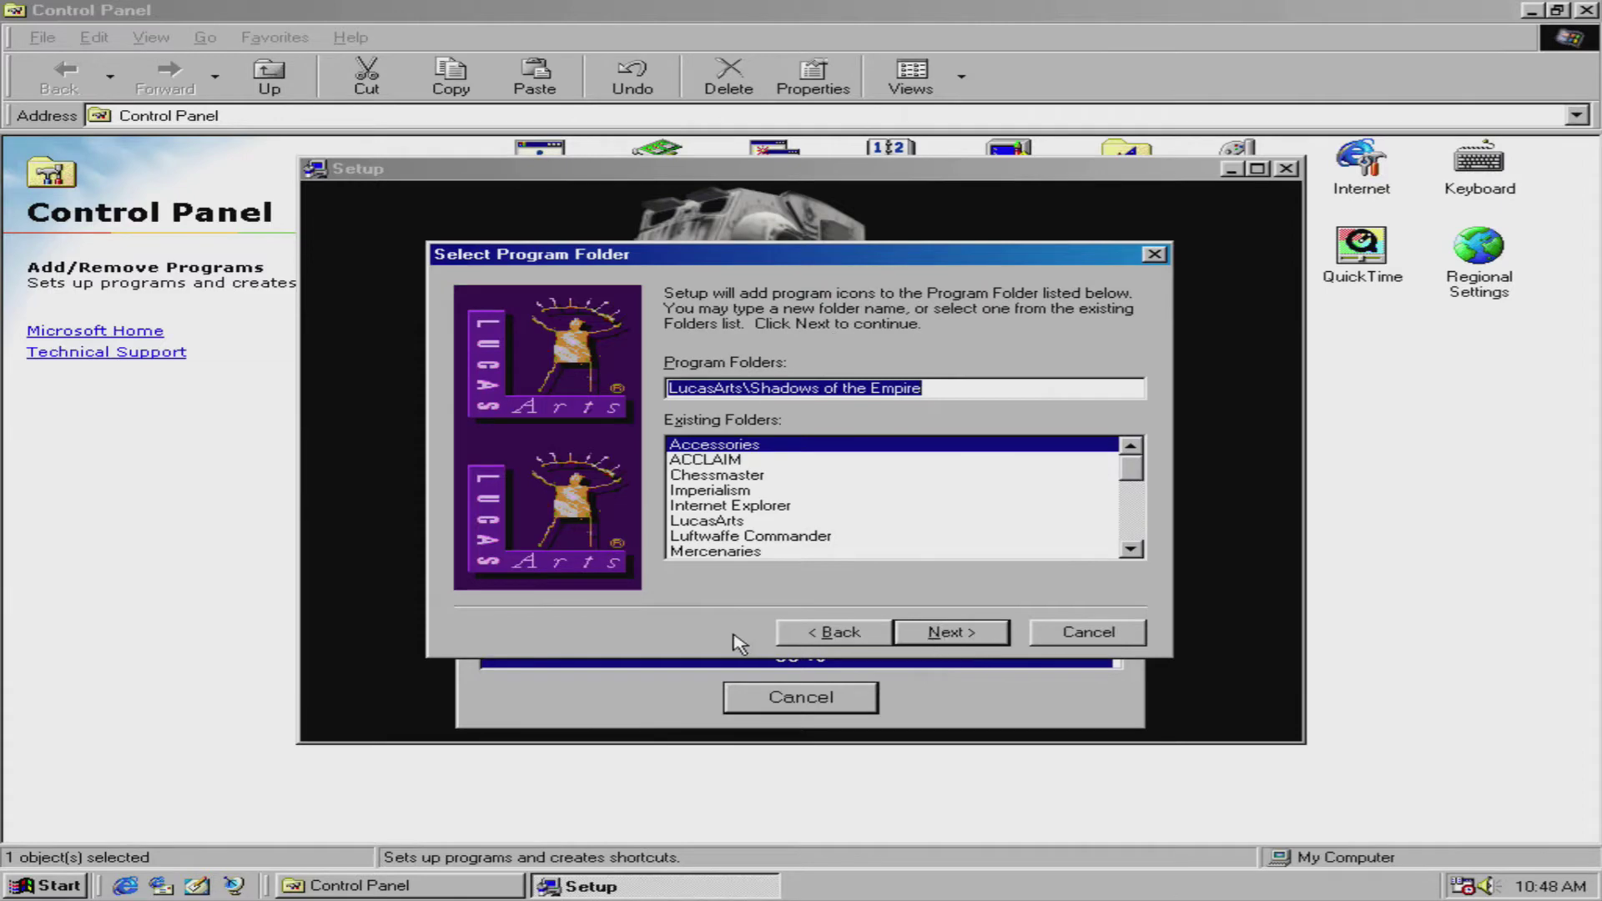
click(811, 636)
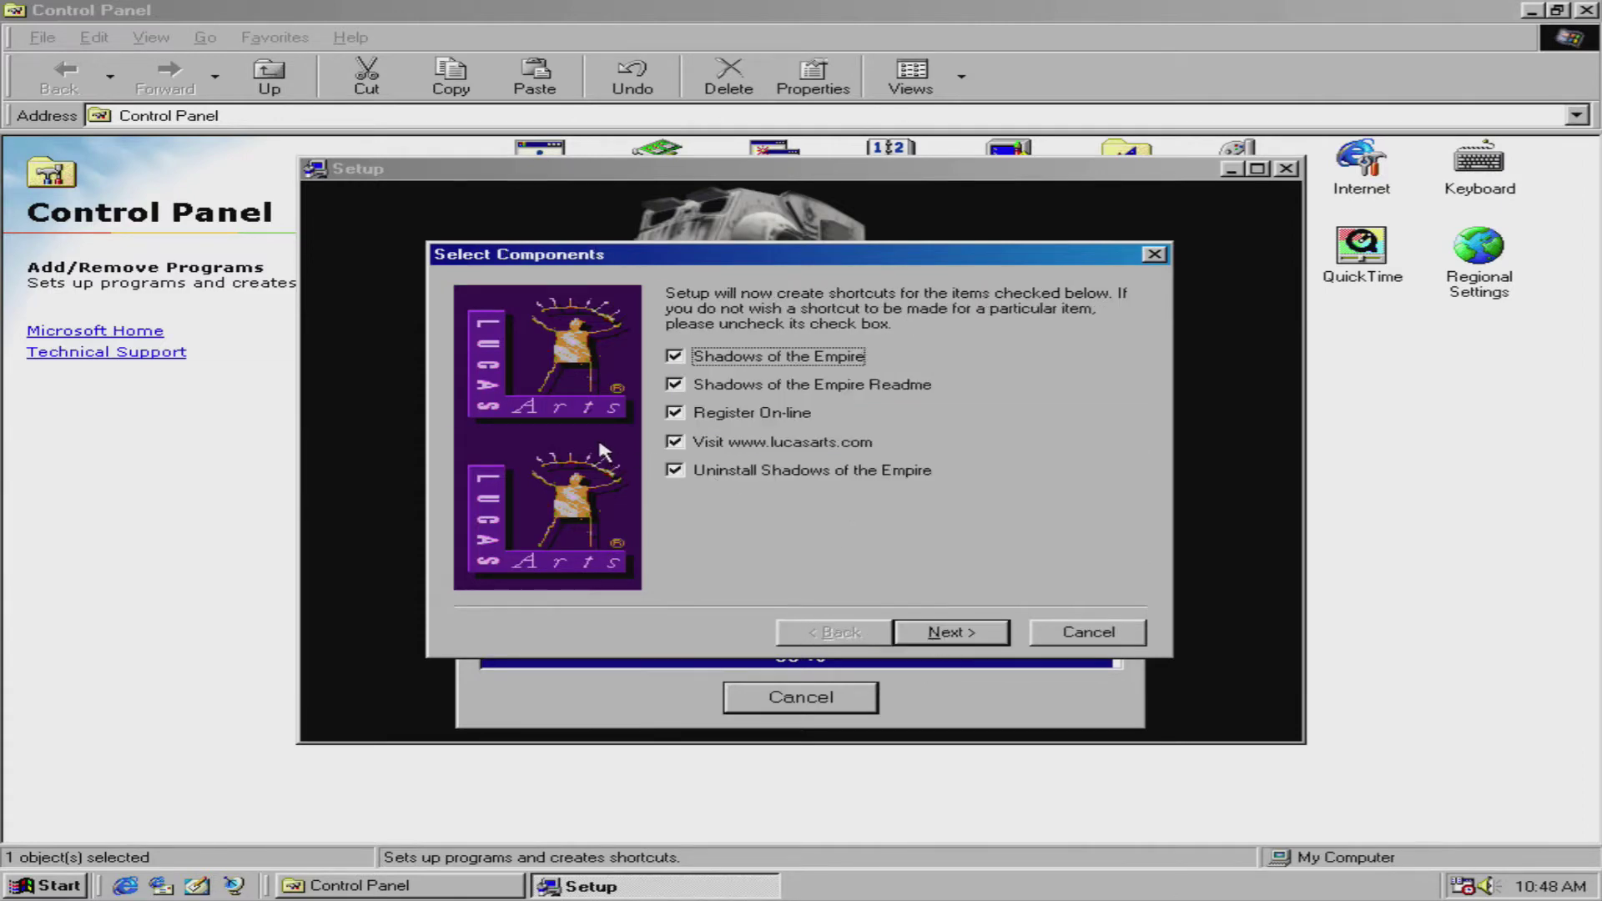
click(695, 414)
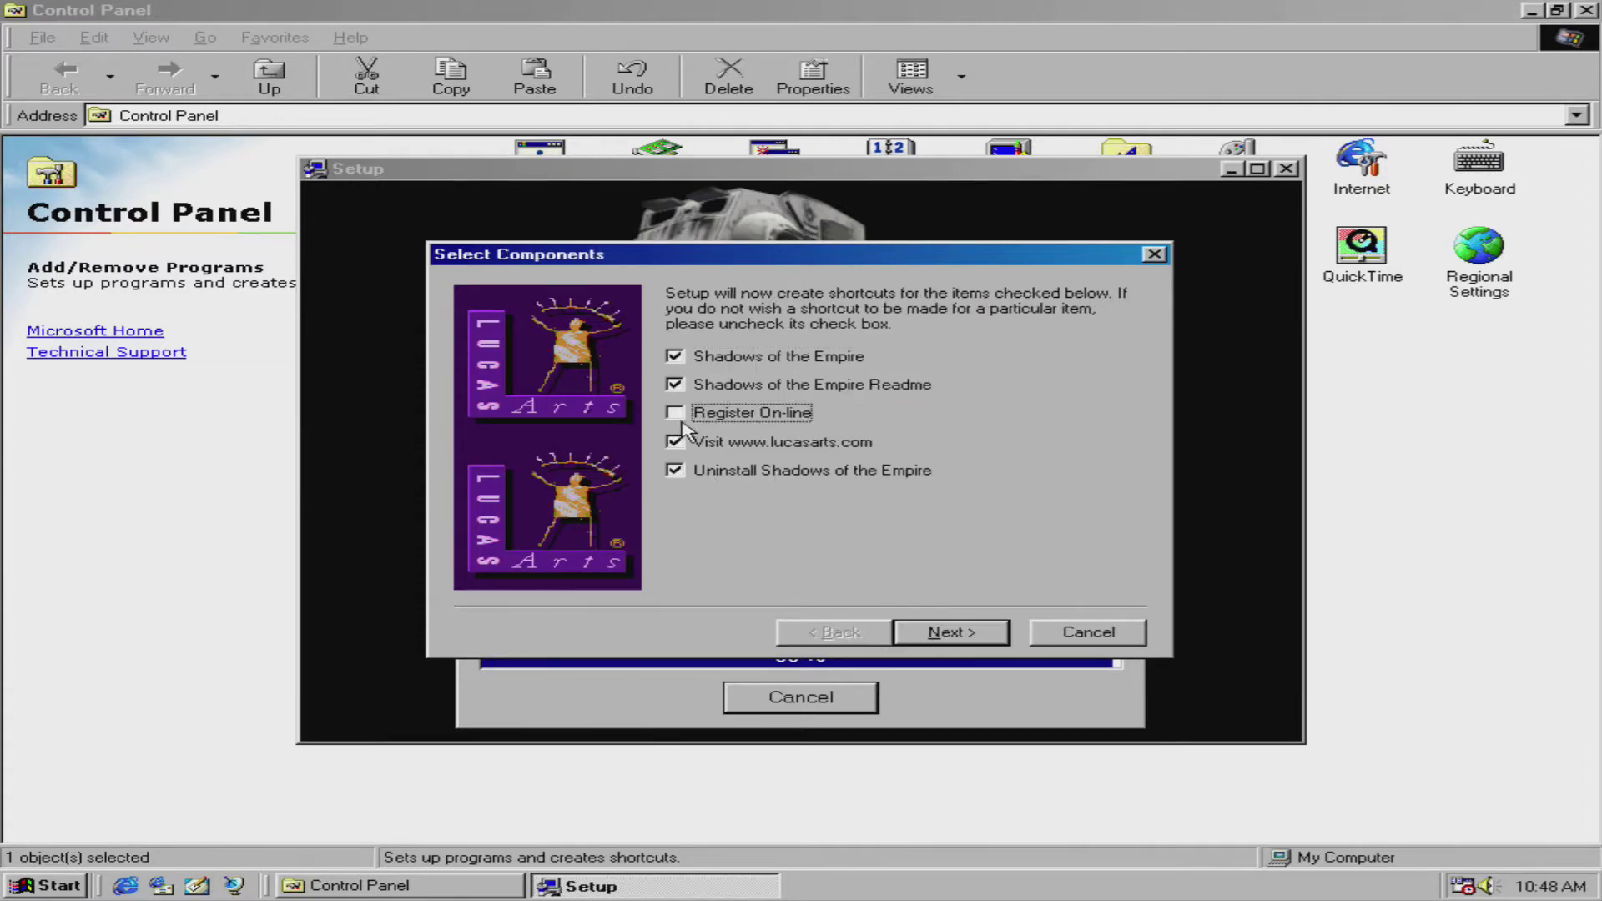
click(675, 446)
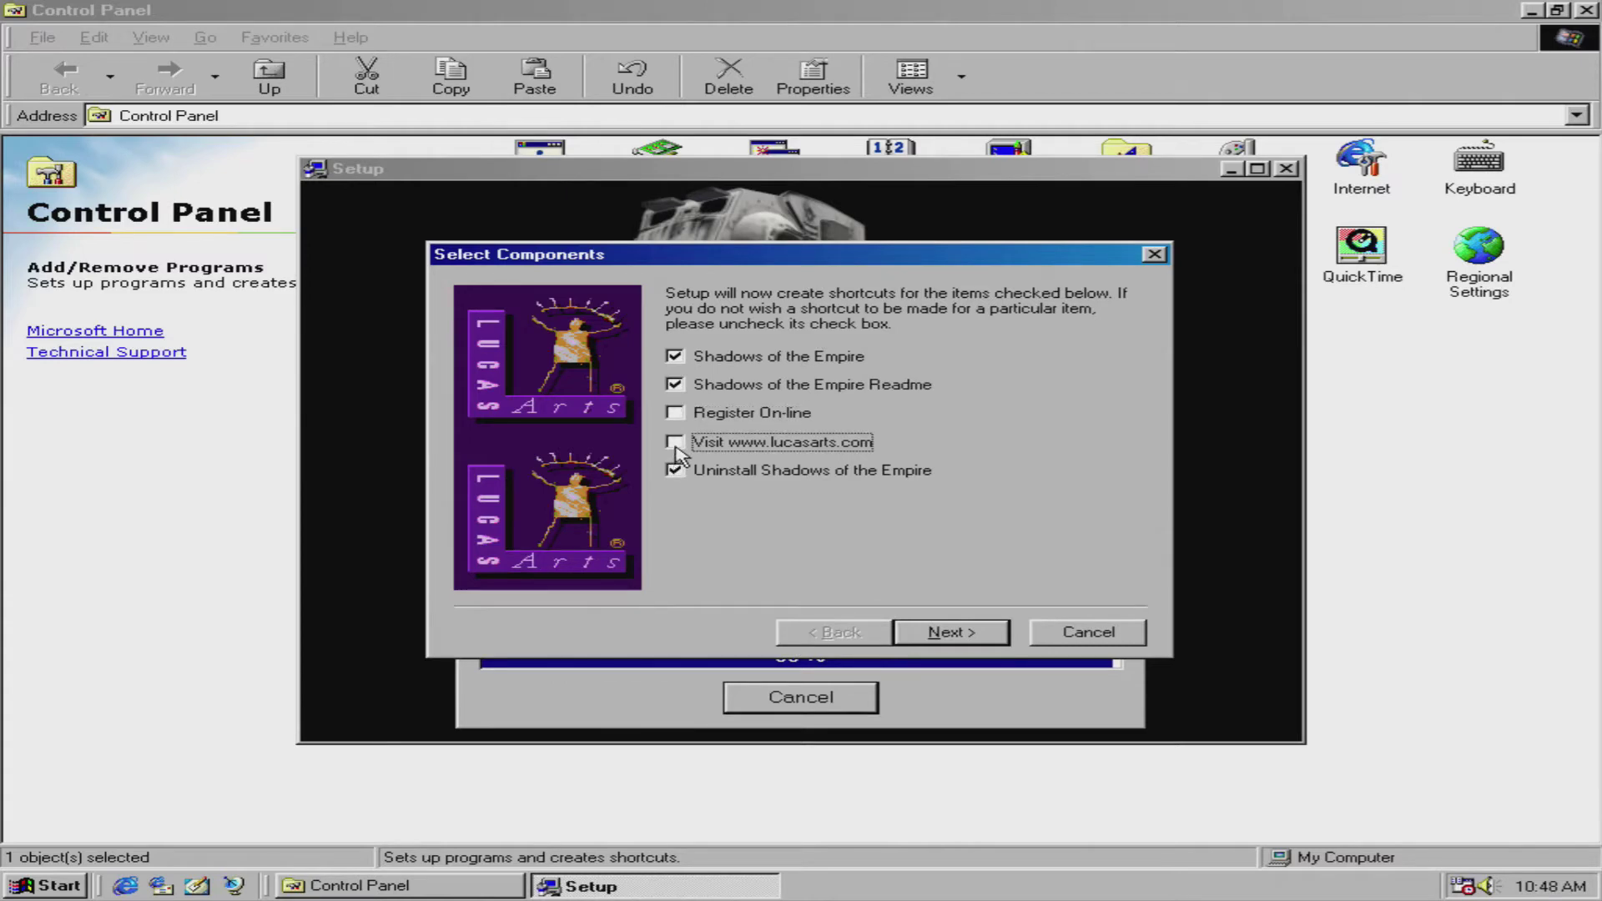
click(675, 388)
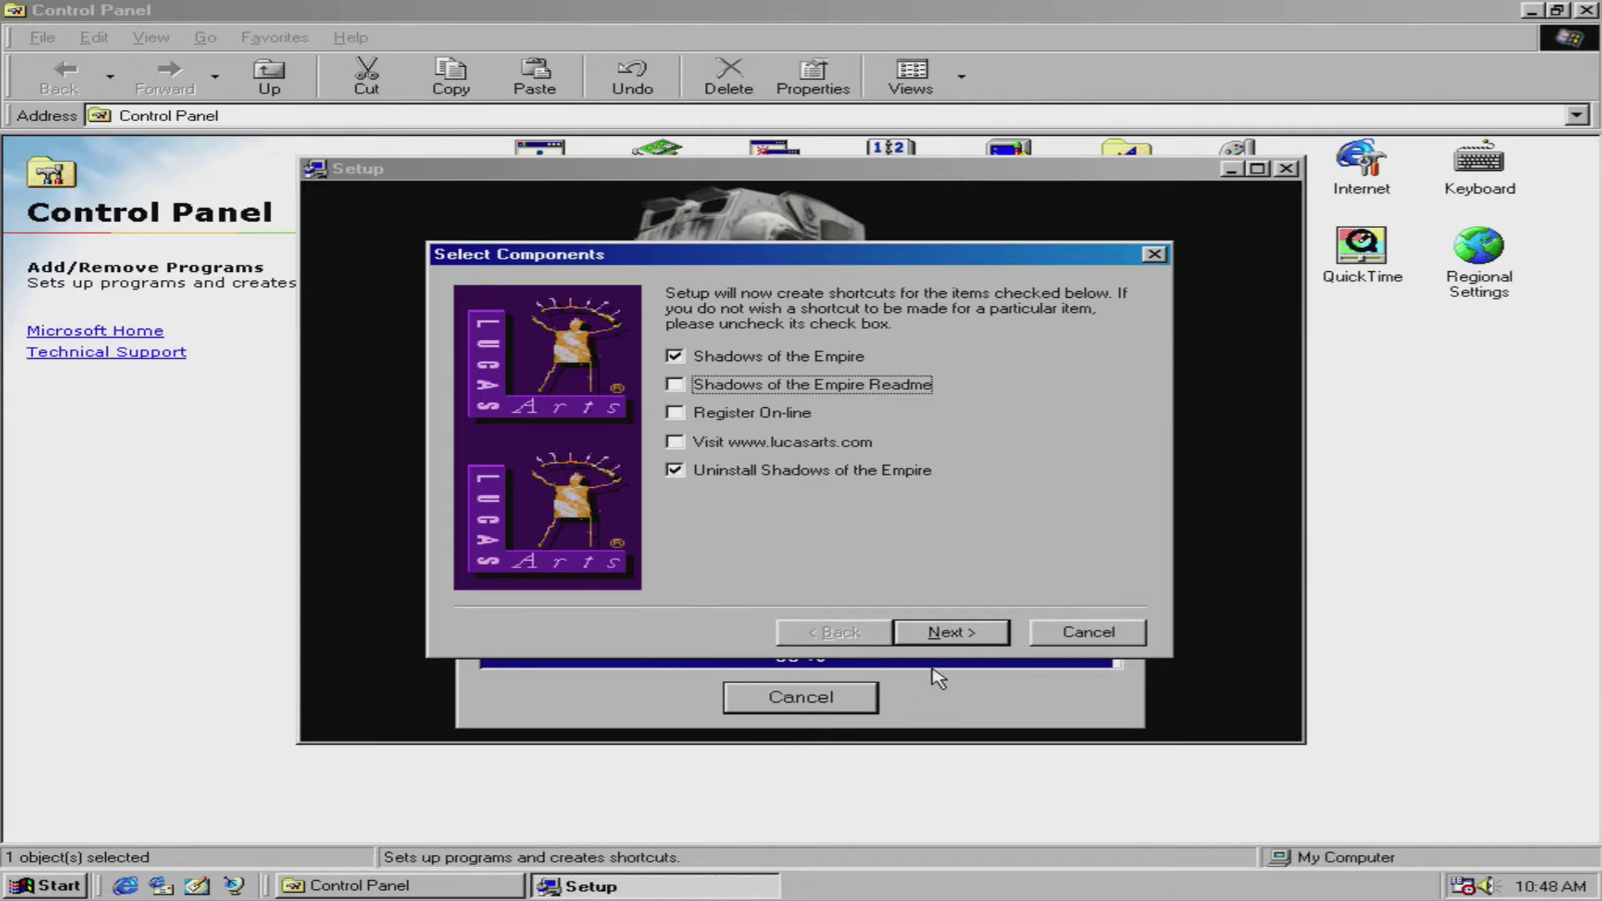
click(944, 632)
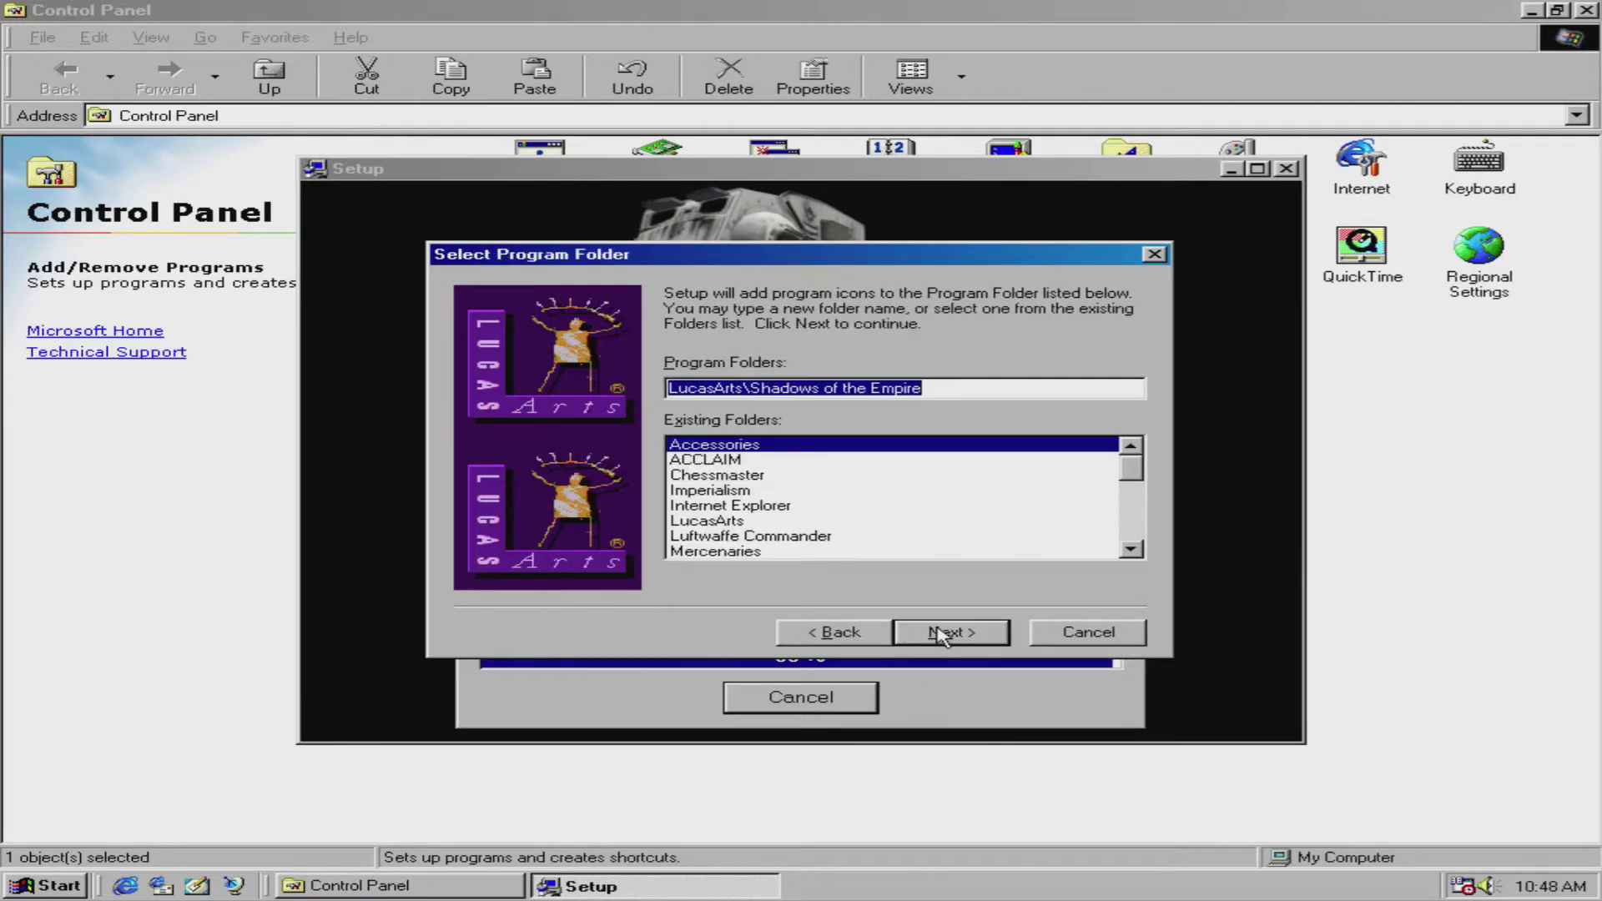
click(941, 634)
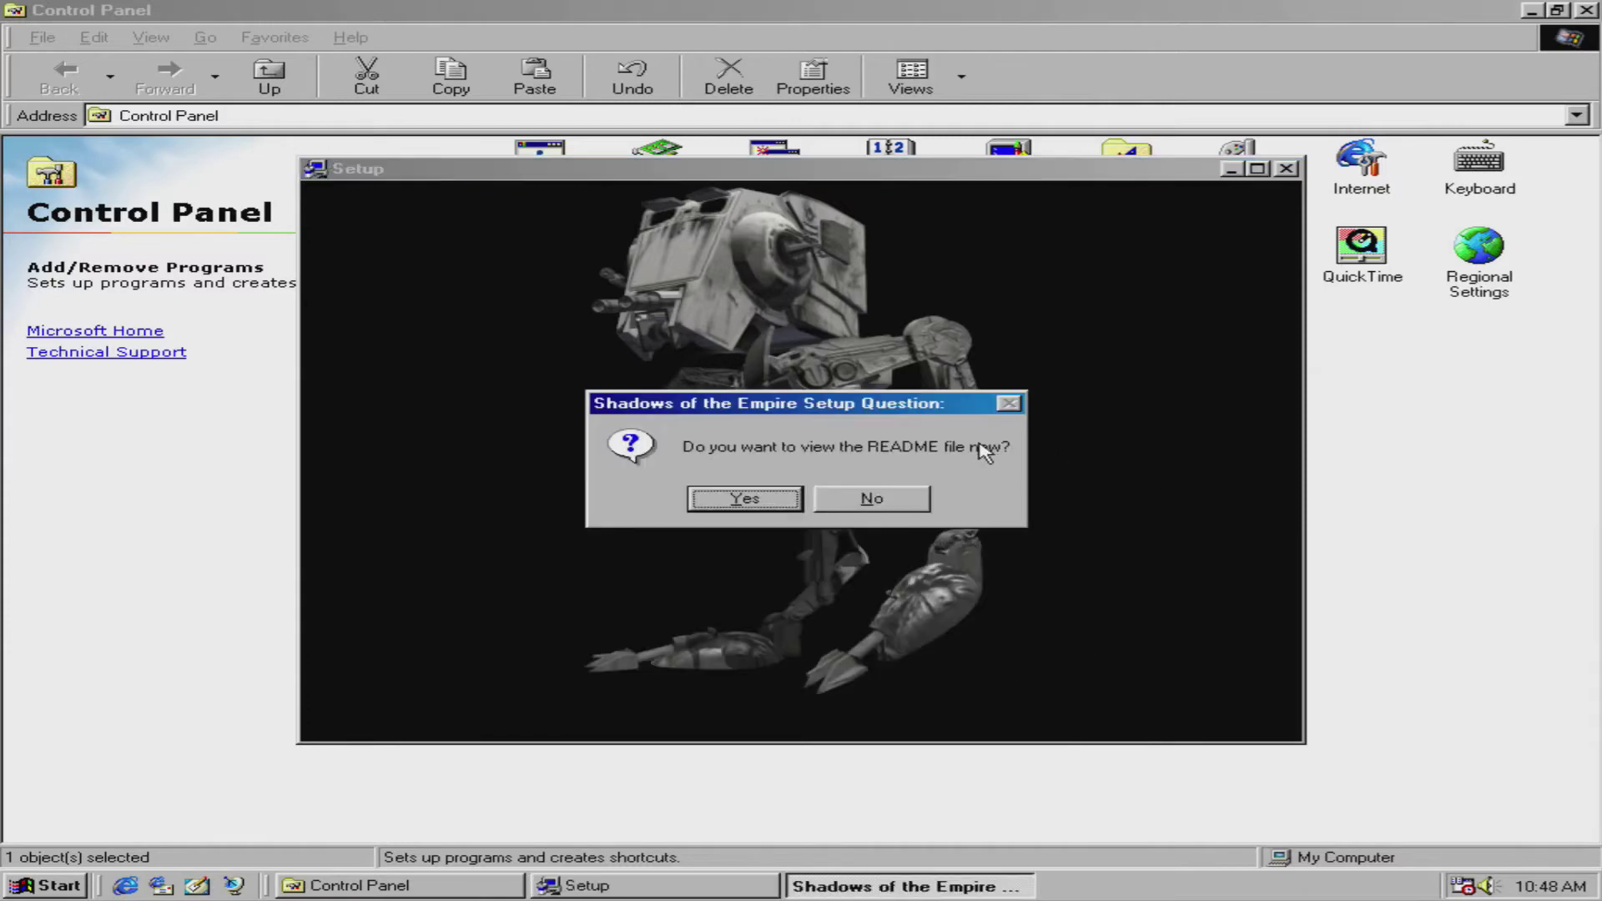
Decline the README and keep the 640 x 480 resolution through the setup-complete notice
click(868, 498)
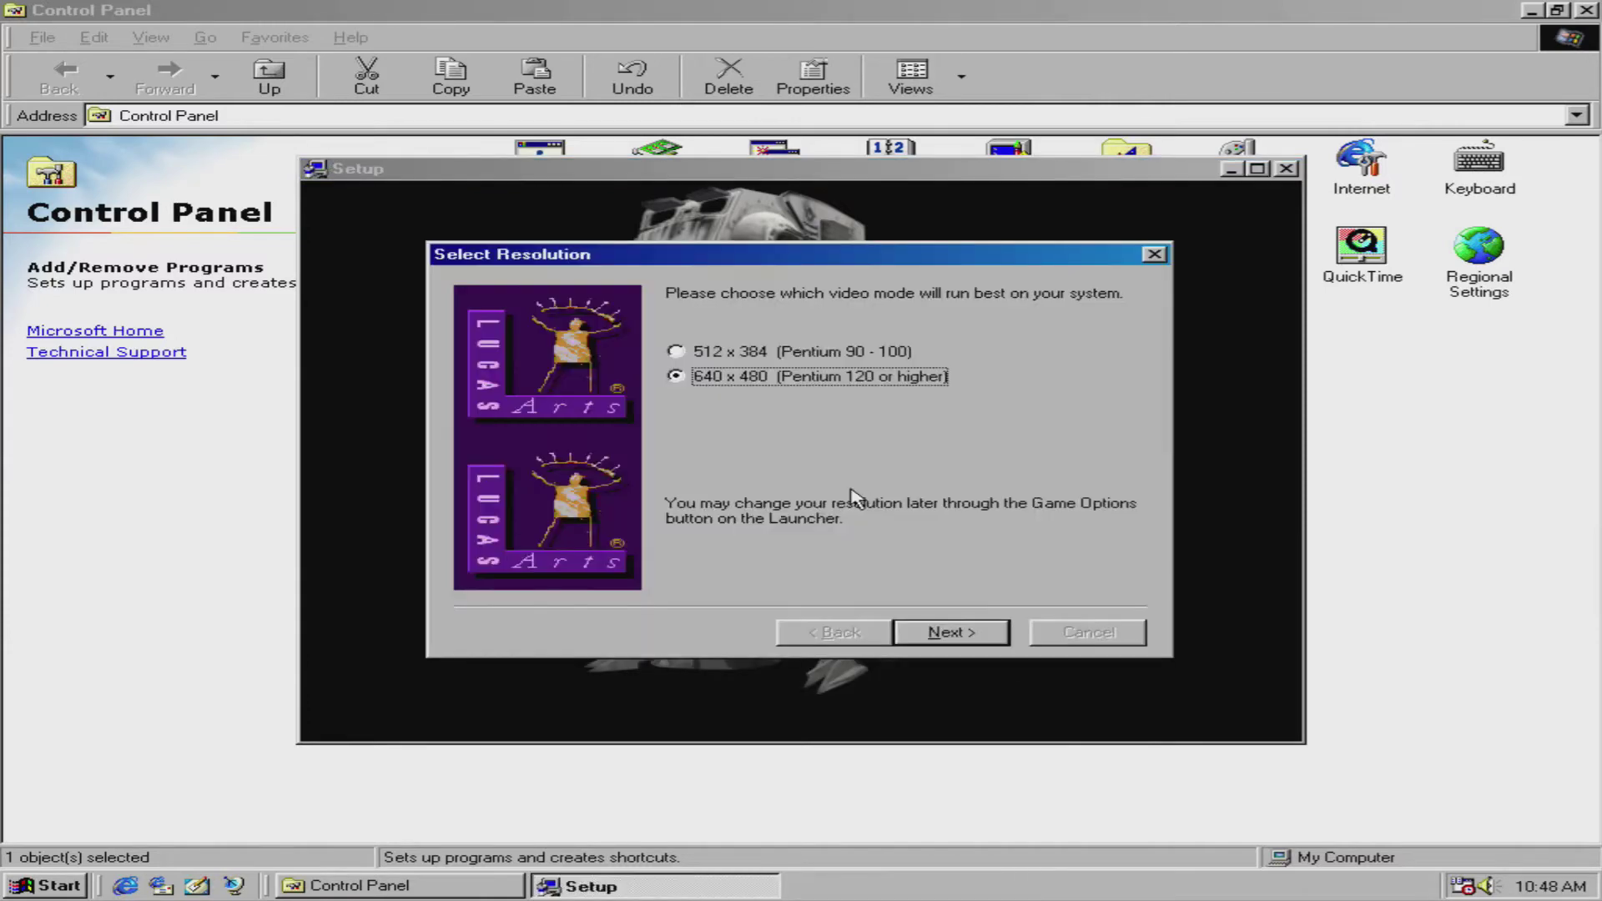
click(952, 635)
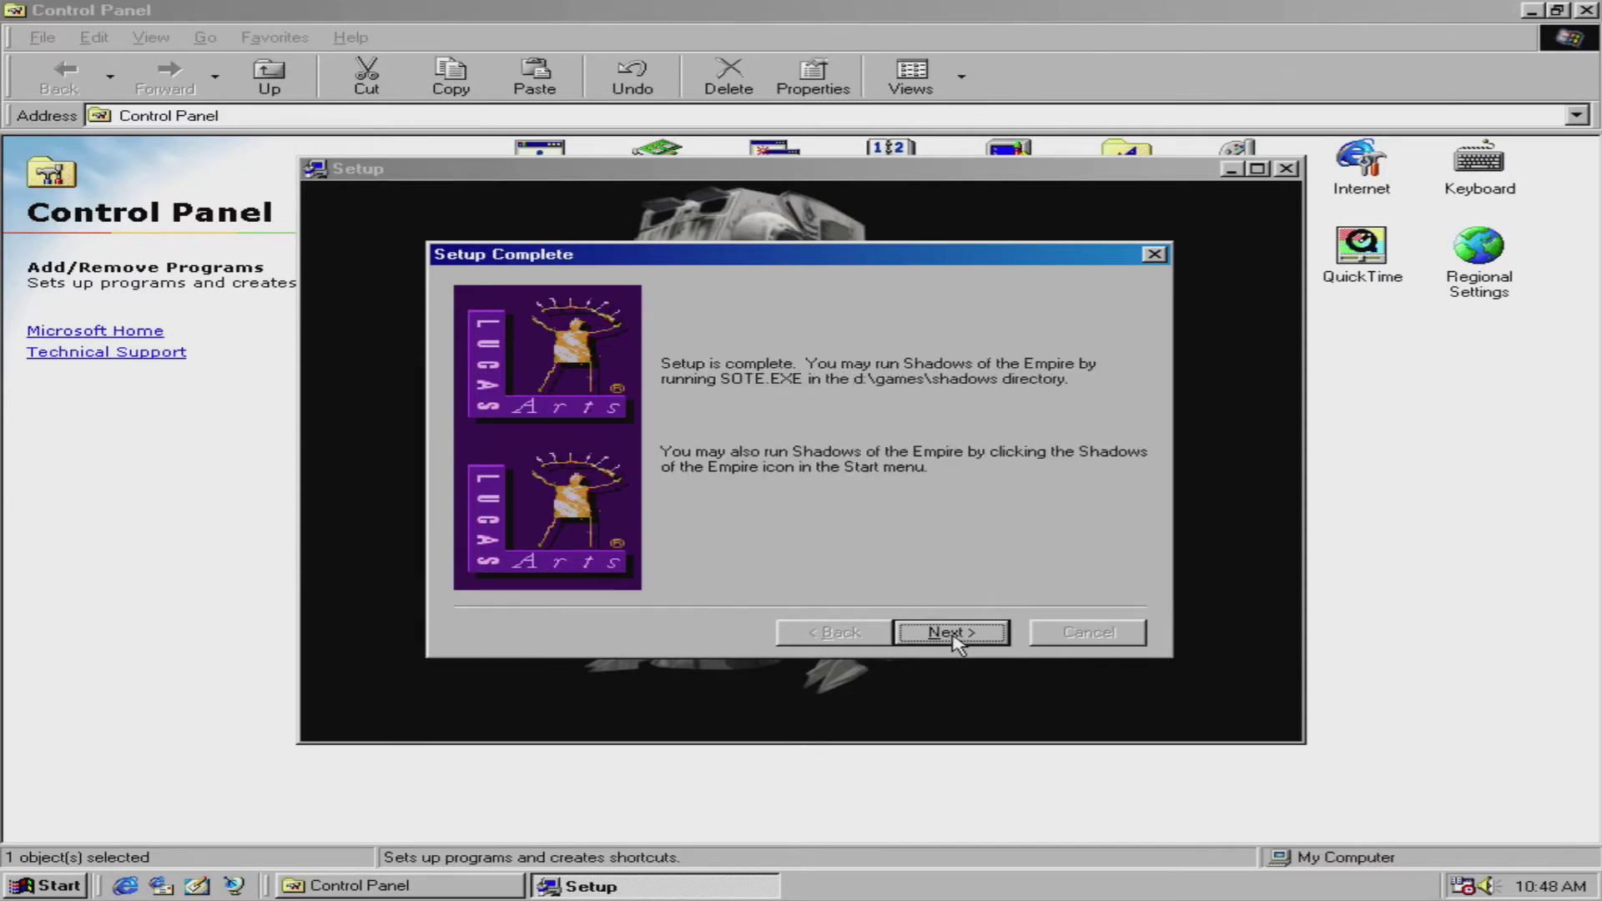
click(953, 636)
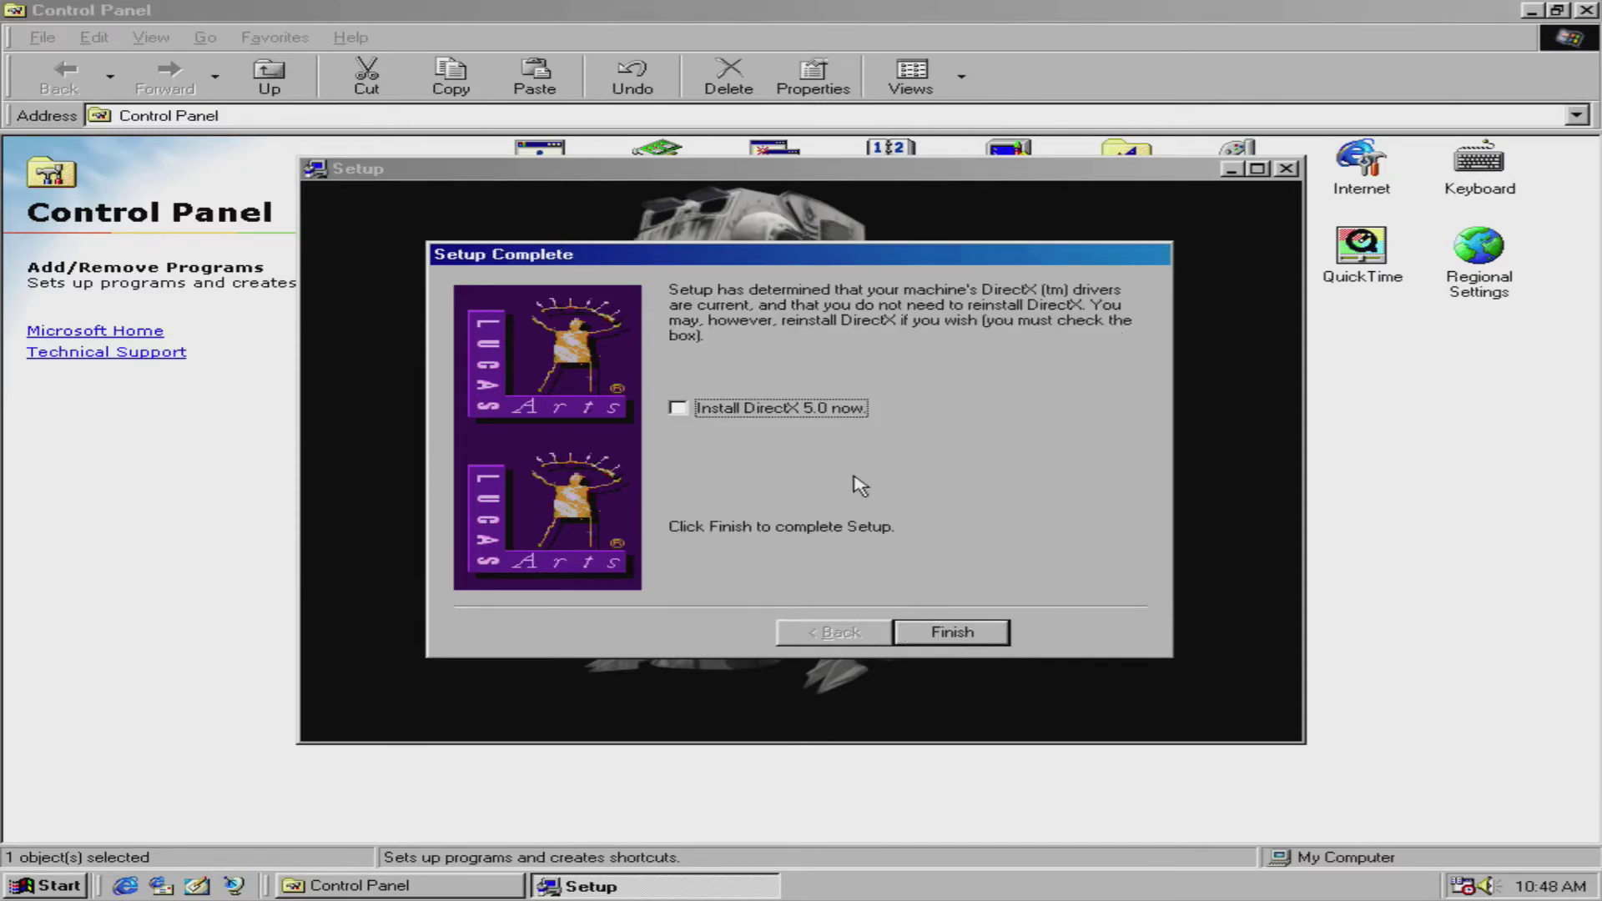
Reinstall DirectX 5.0, acknowledge its installed confirmation, and finish the wizard
click(699, 412)
click(986, 645)
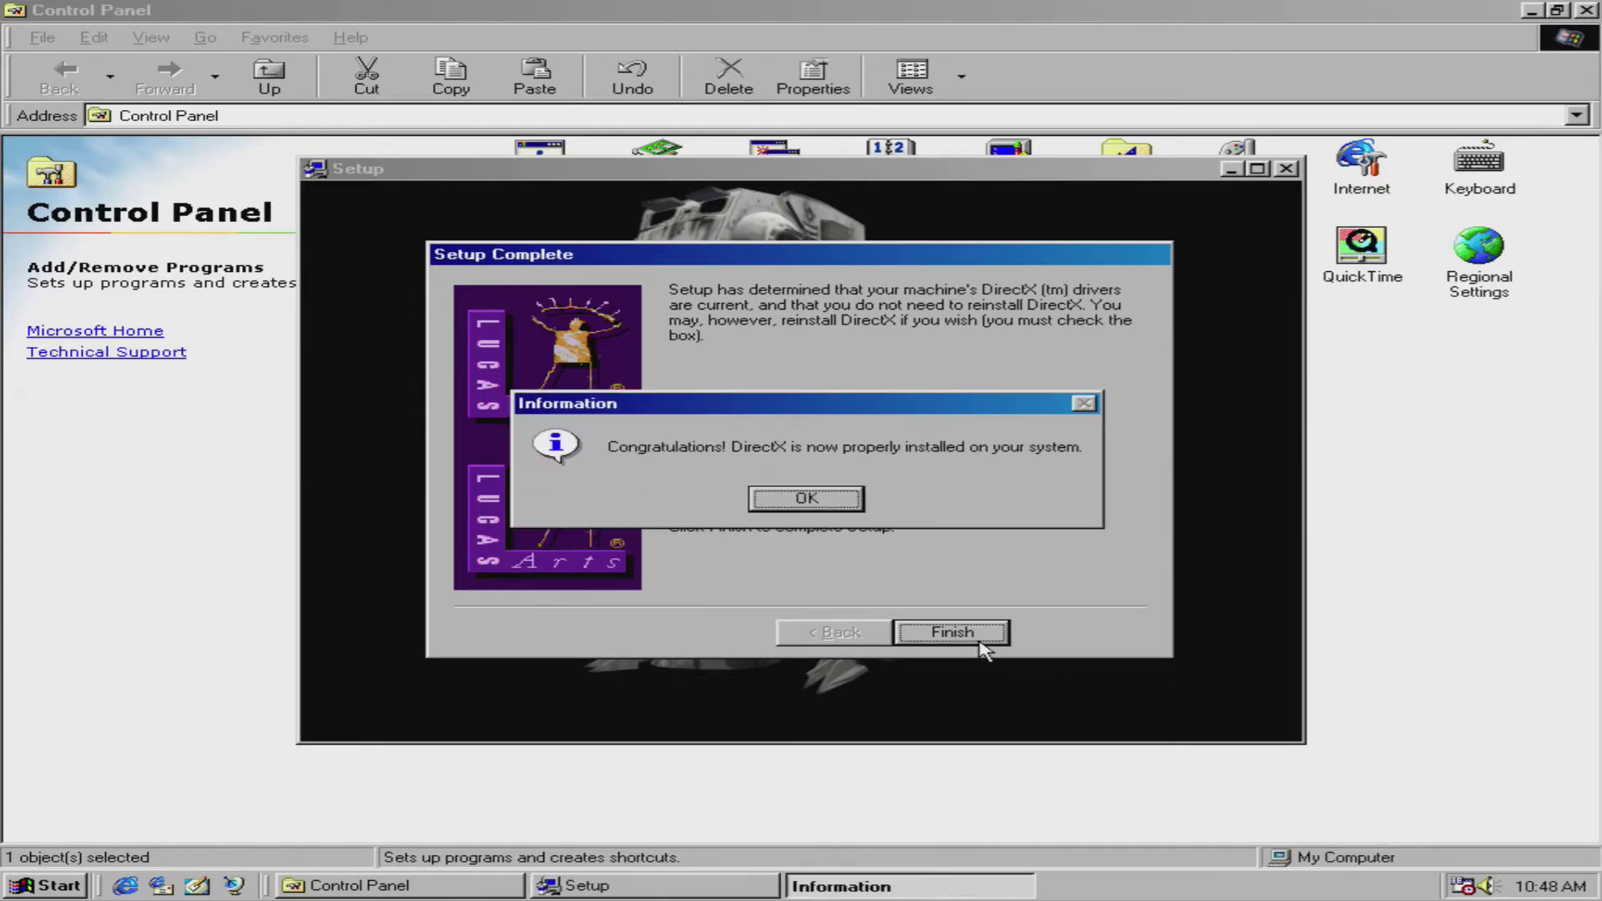
click(780, 501)
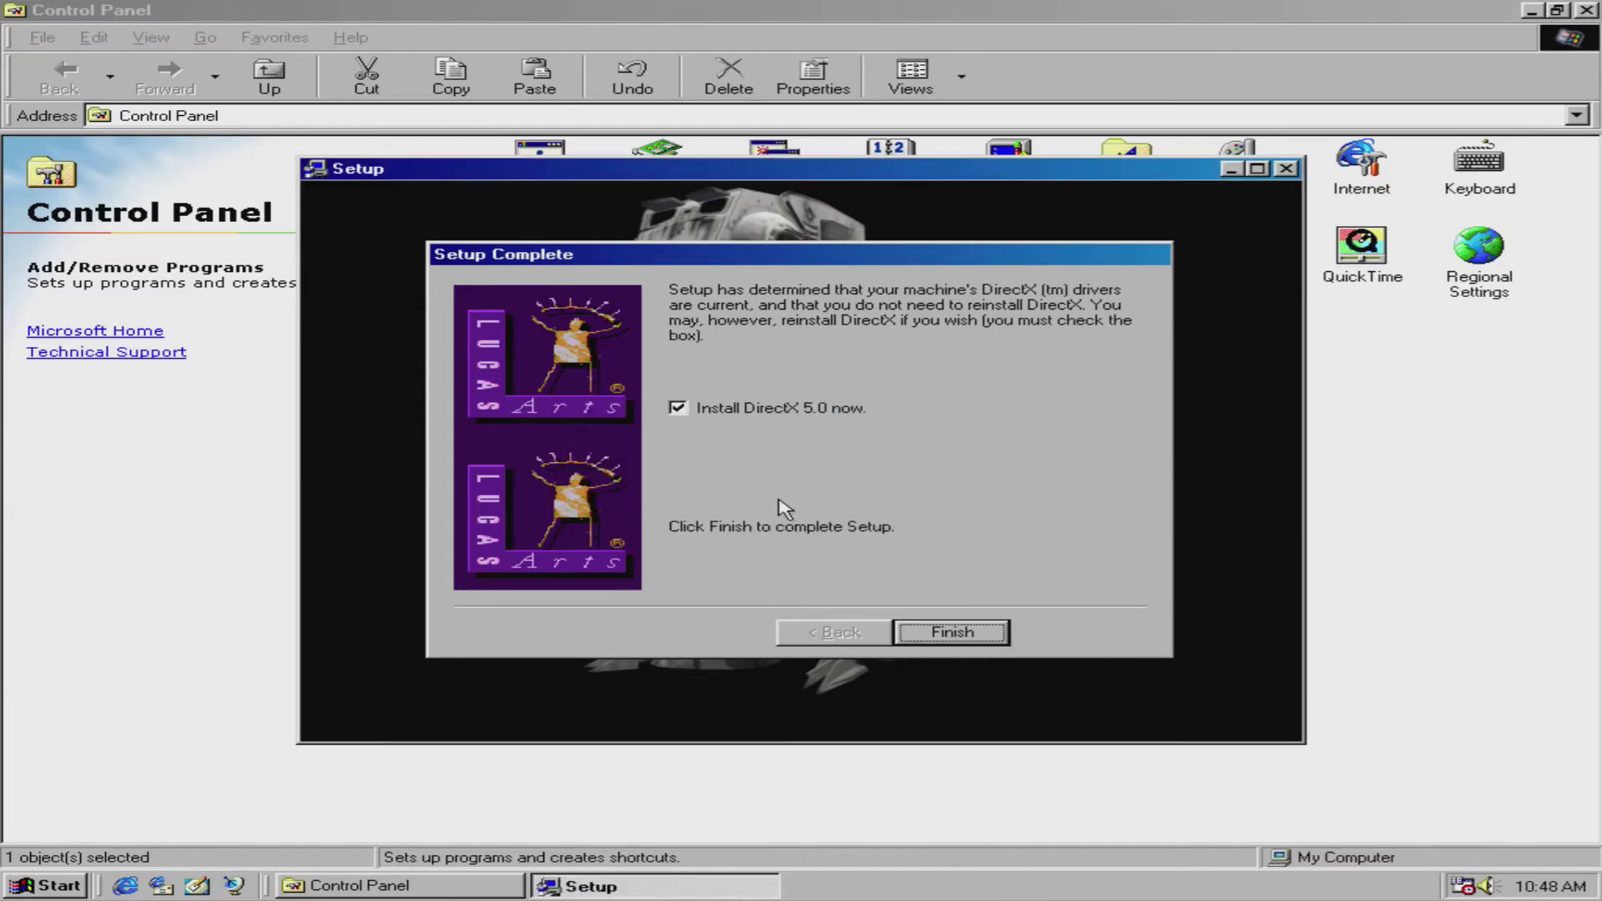
click(943, 639)
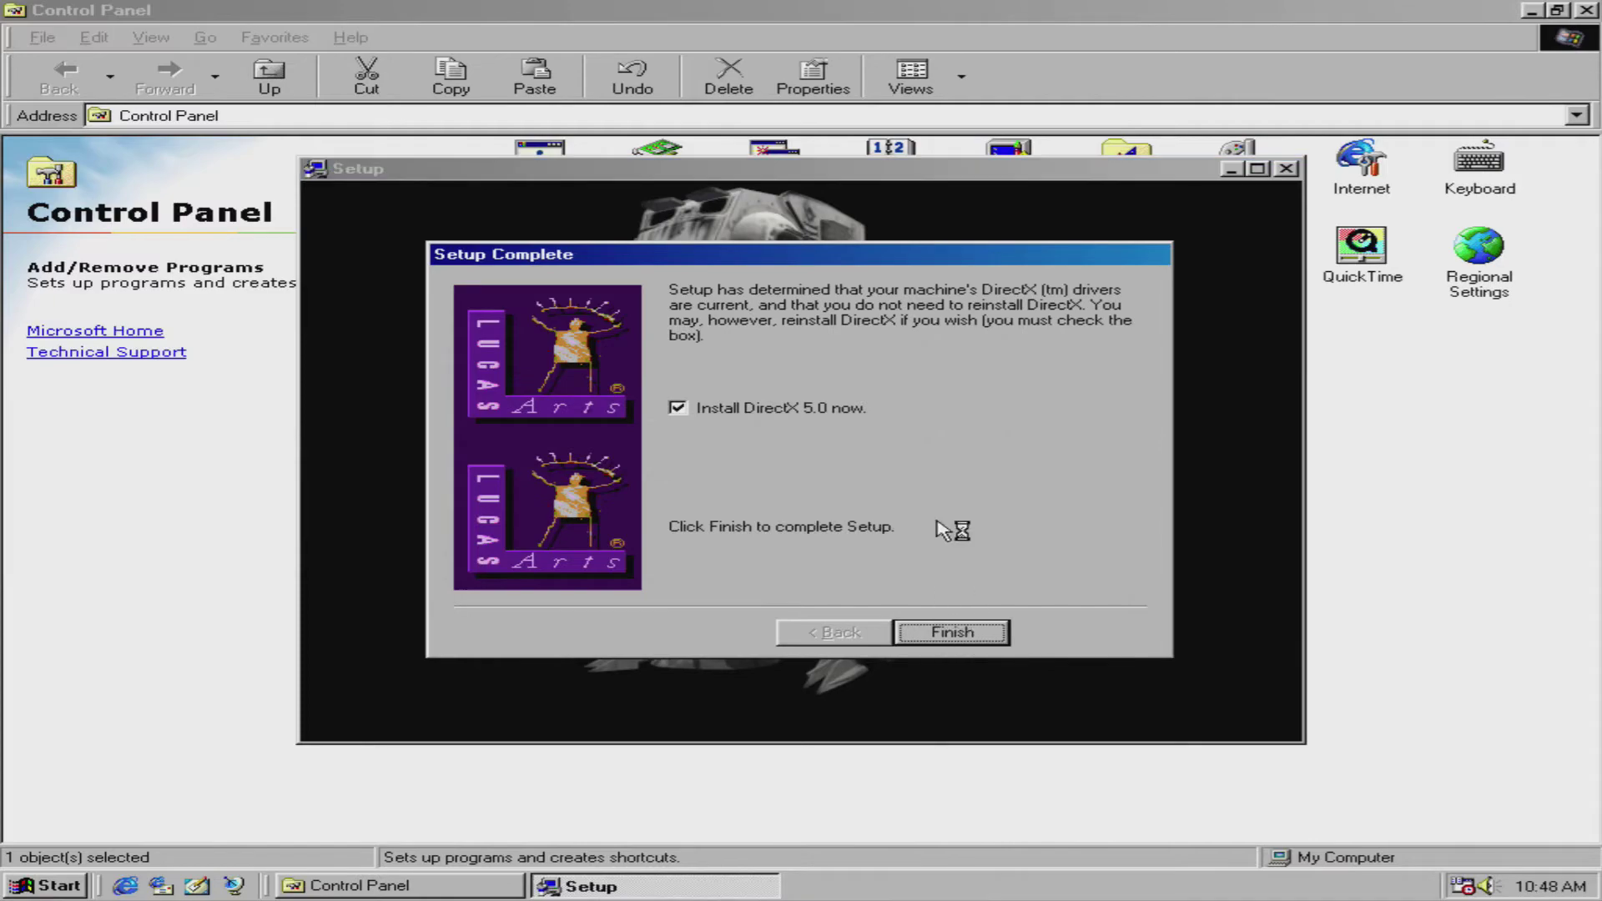